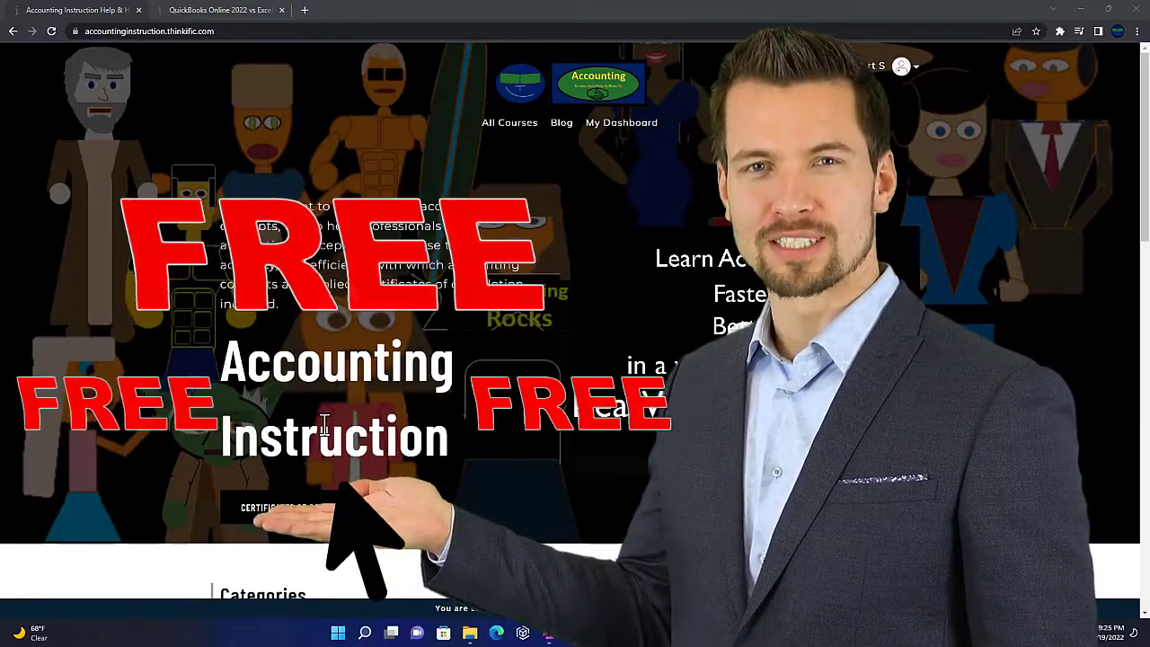
Look through the course categories on the Accounting Instruction site and the lesson sections of the QuickBooks Online 2022 course
scroll(158, 491, down, 7)
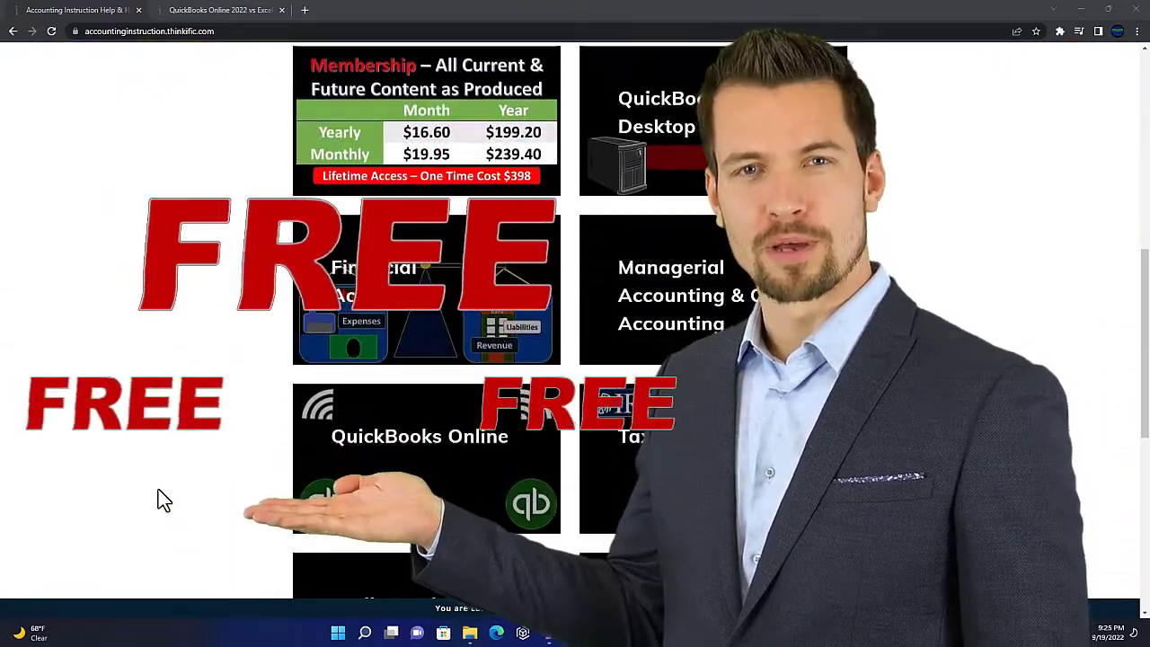
scroll(162, 499, down, 5)
scroll(163, 499, down, 1)
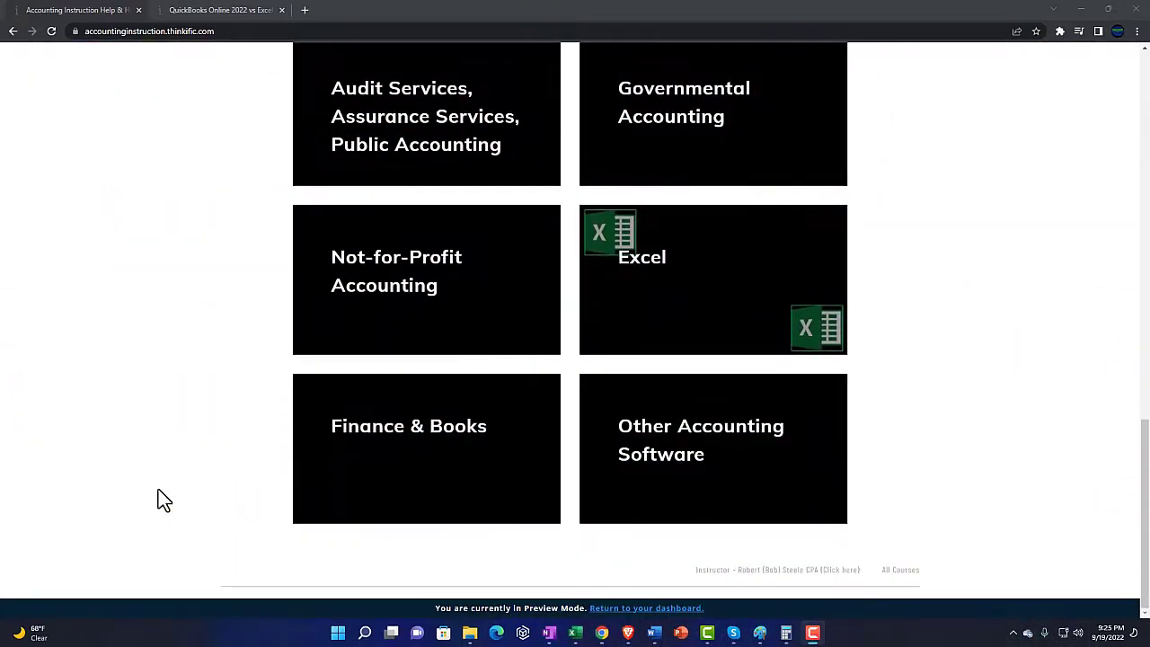
click(208, 12)
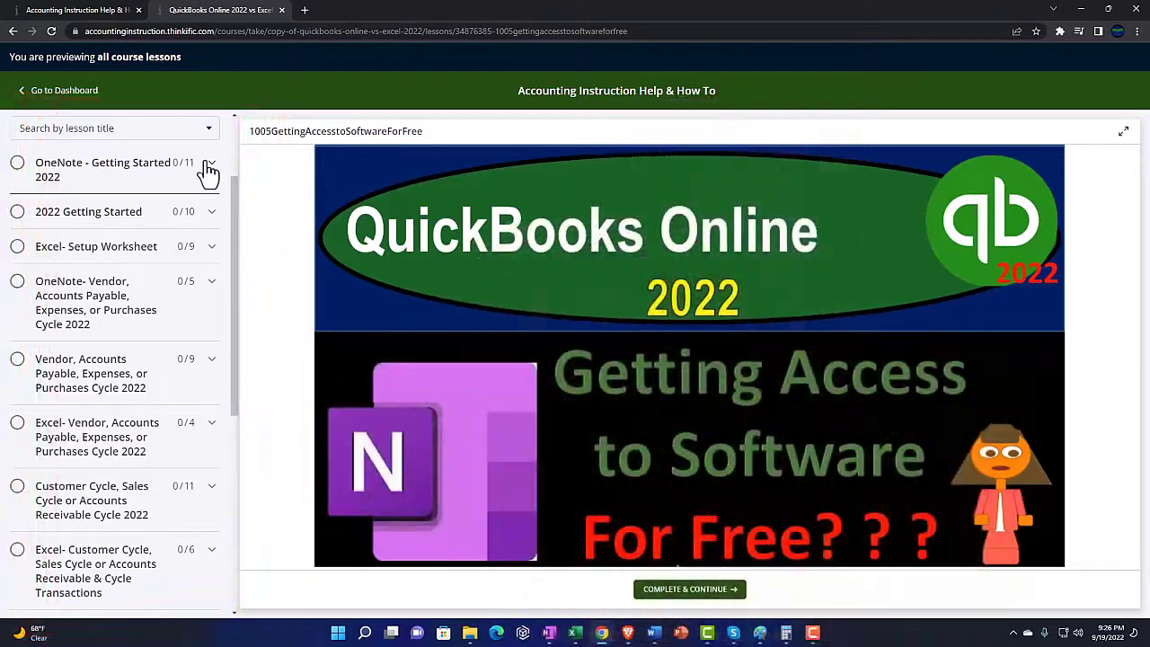
click(209, 171)
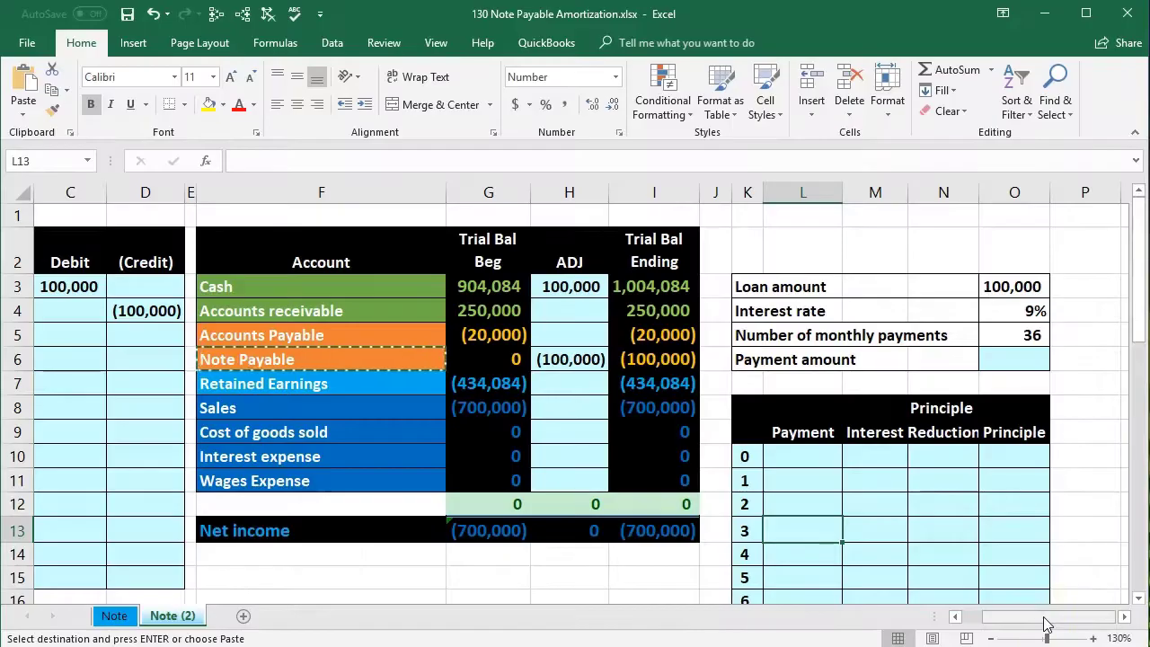
Review the loan terms in A3:A5 and the Cash and Note Payable journal entry beside them in the Excel worksheet
drag(1046, 624, 972, 623)
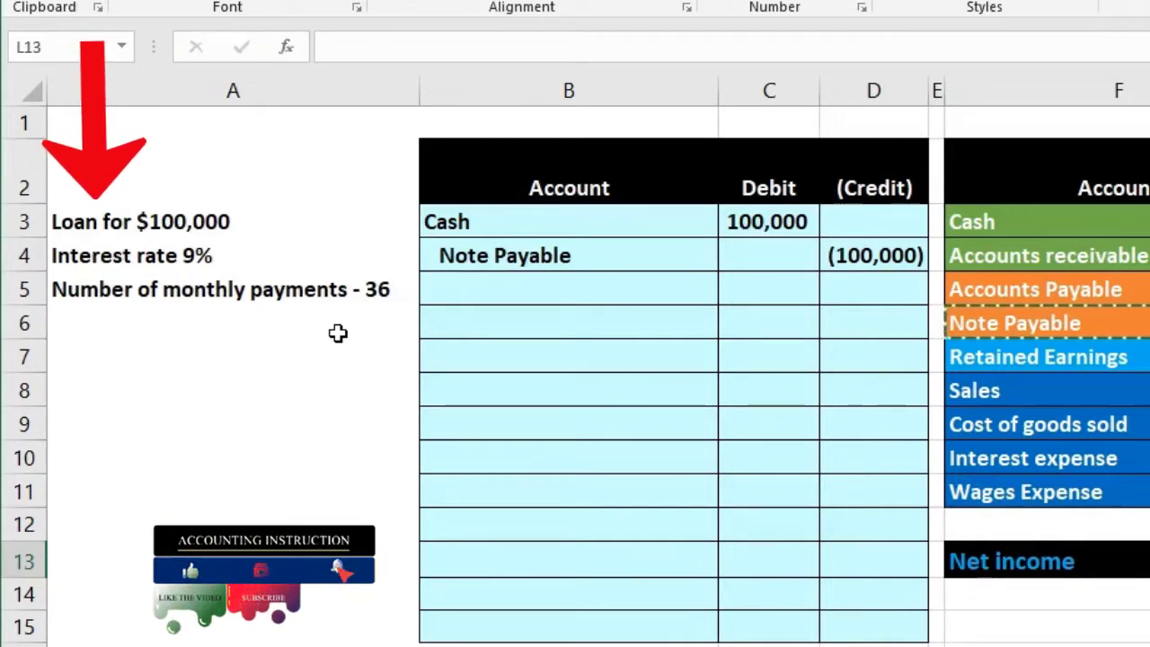
click(302, 229)
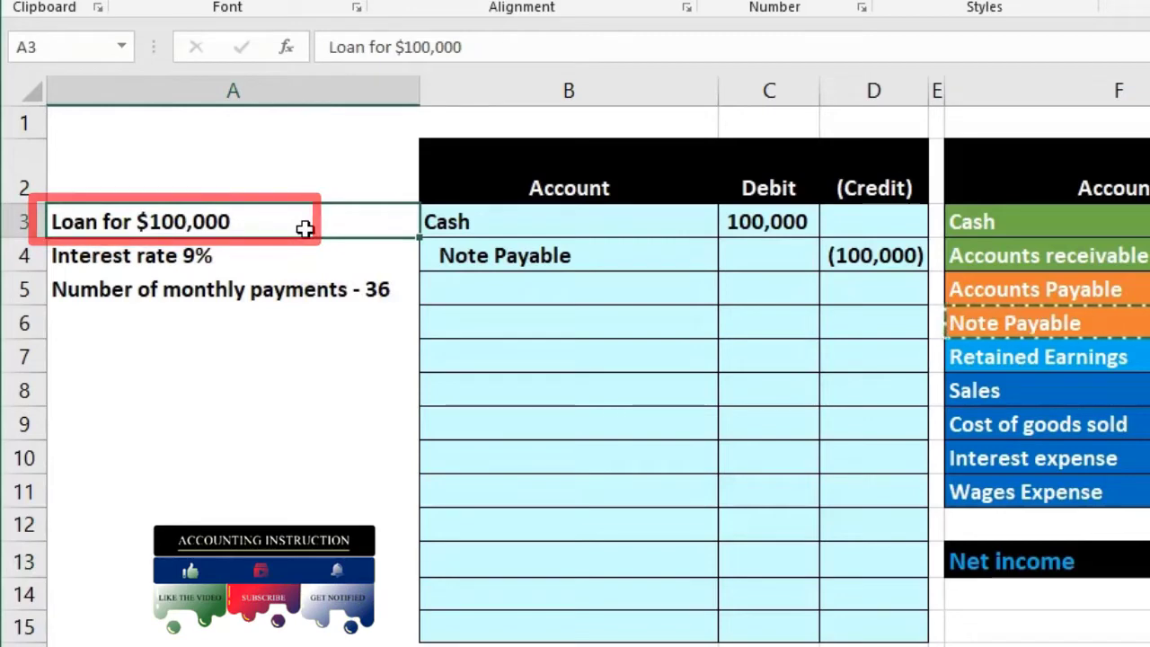
click(290, 252)
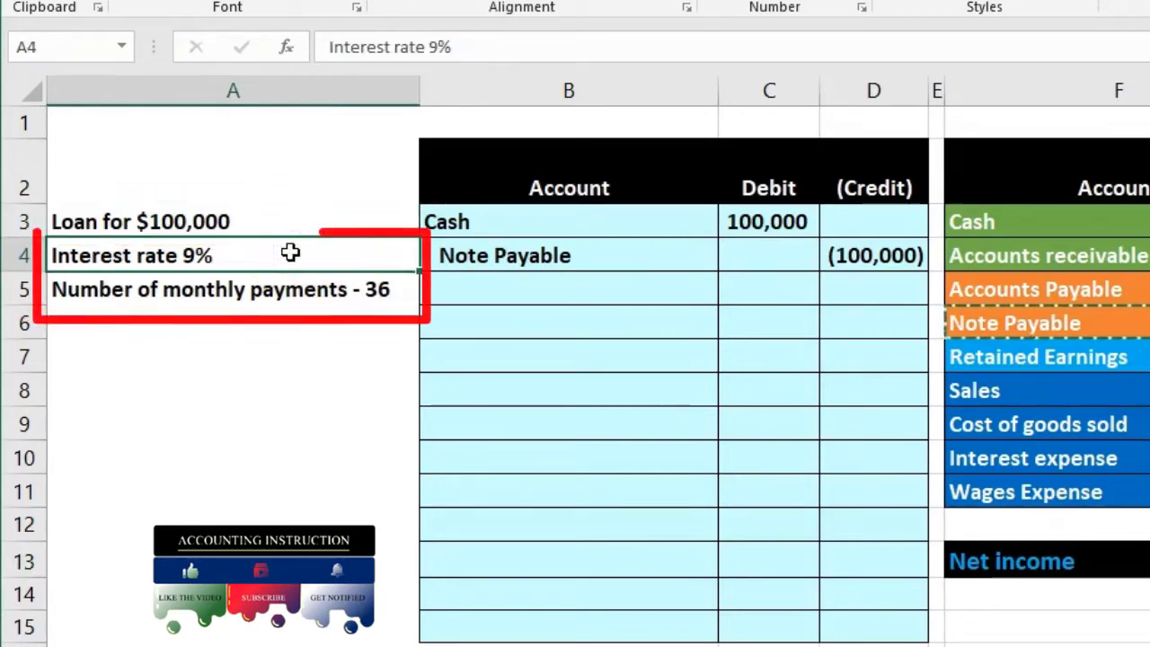
click(282, 290)
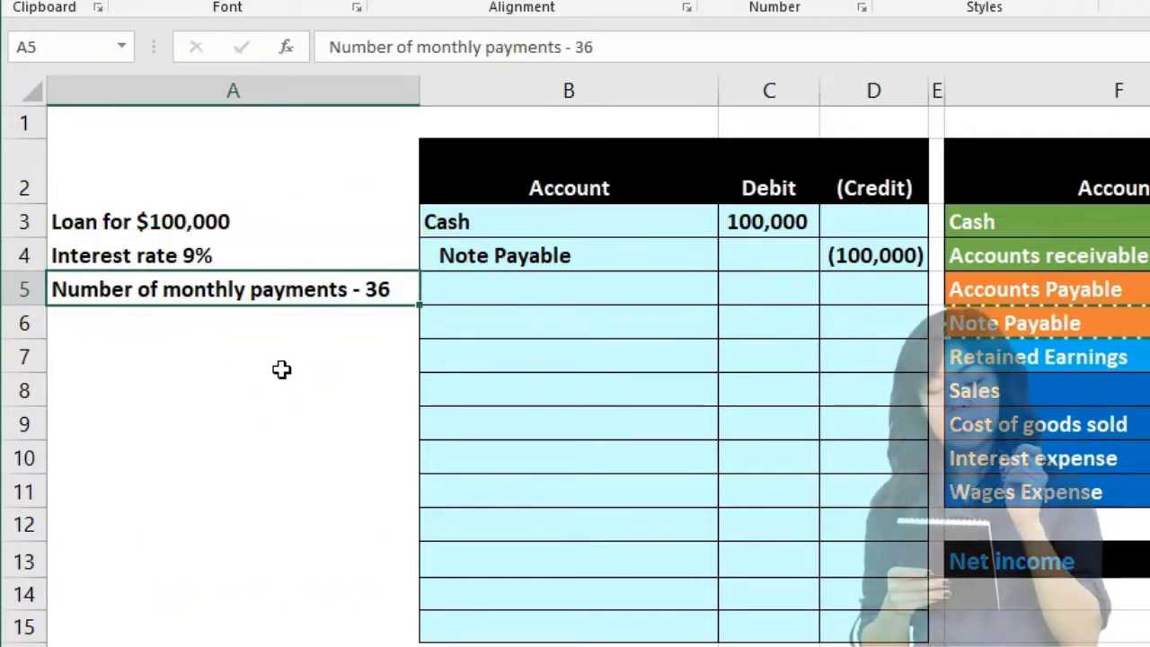
click(570, 218)
click(598, 259)
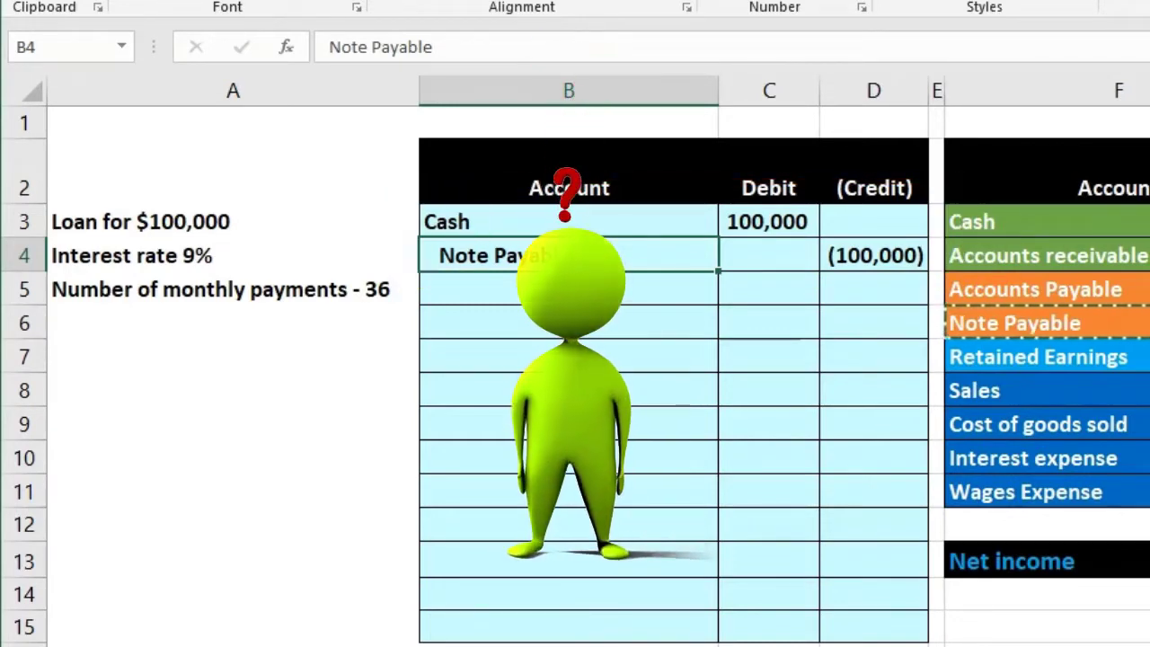
click(372, 300)
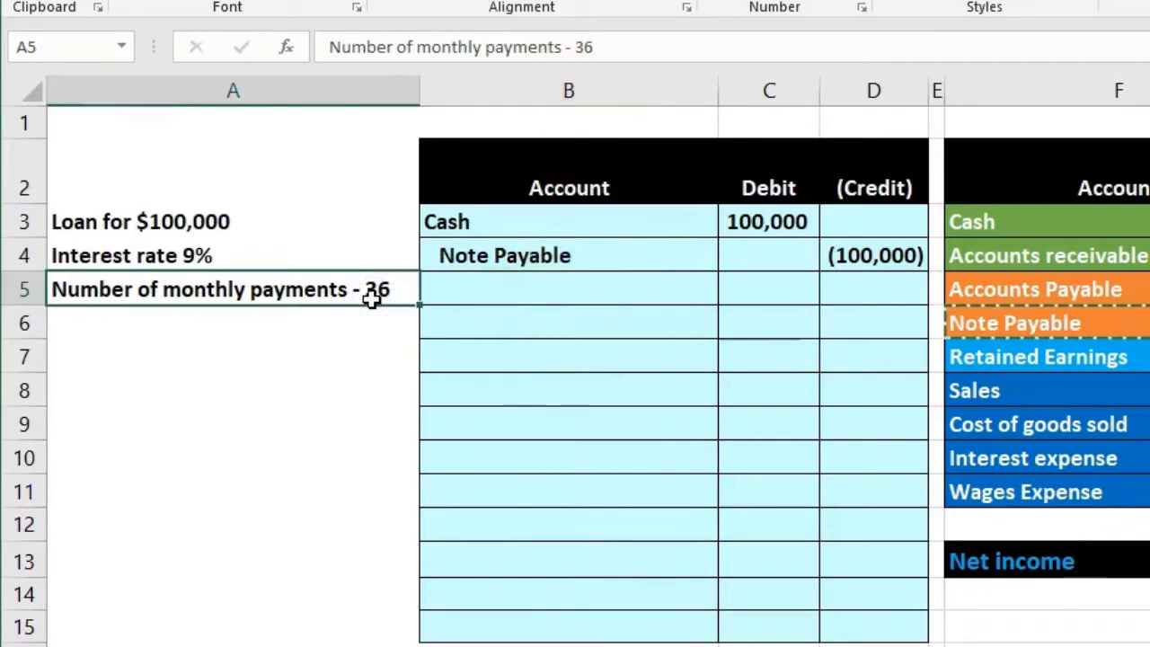
Examine the loan amount, interest rate, number of payments and empty payment amount cell above the amortization table
scroll(575, 359, right, 6)
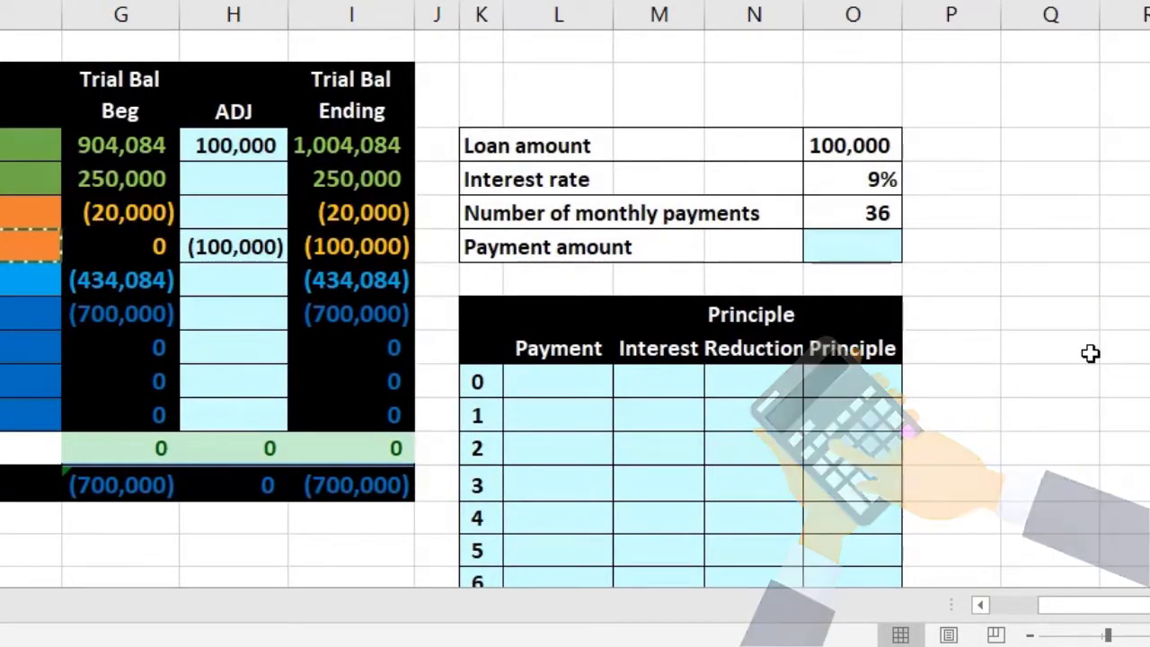
scroll(1090, 353, down, 2)
scroll(1092, 359, up, 1)
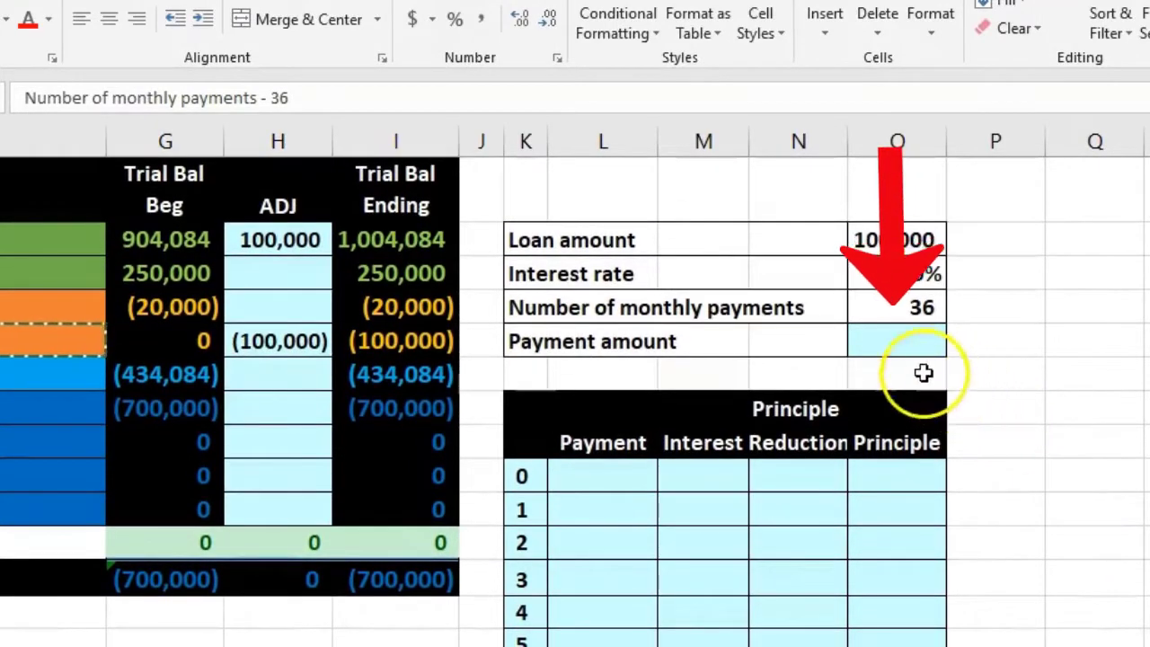
click(908, 346)
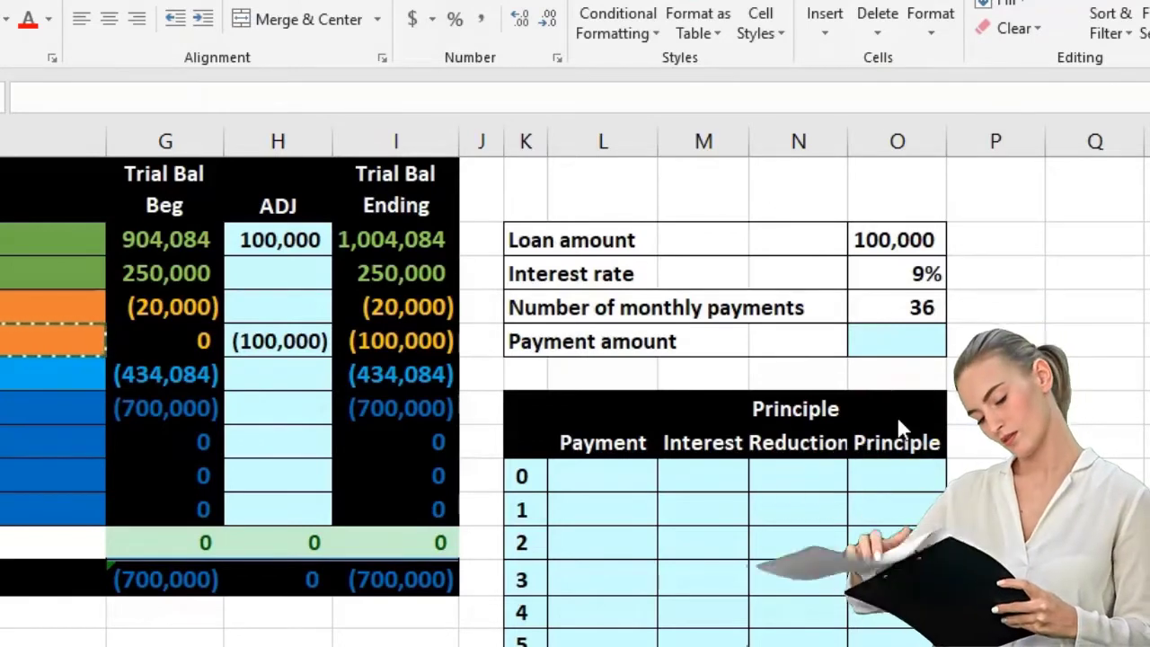
click(916, 339)
click(918, 309)
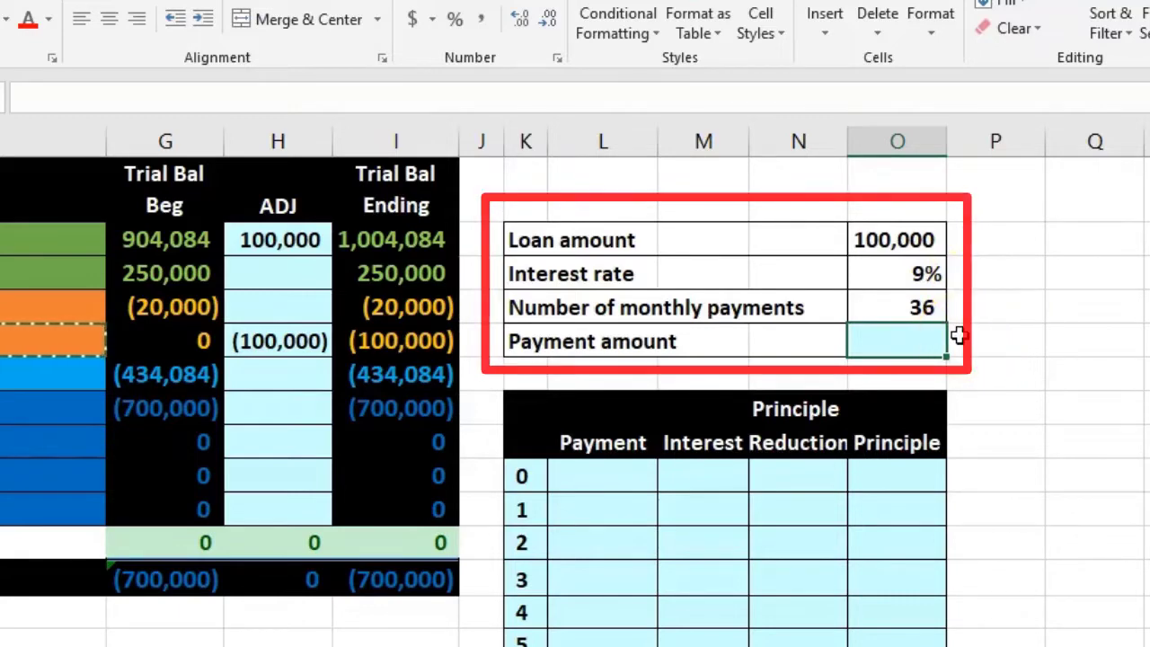
click(905, 347)
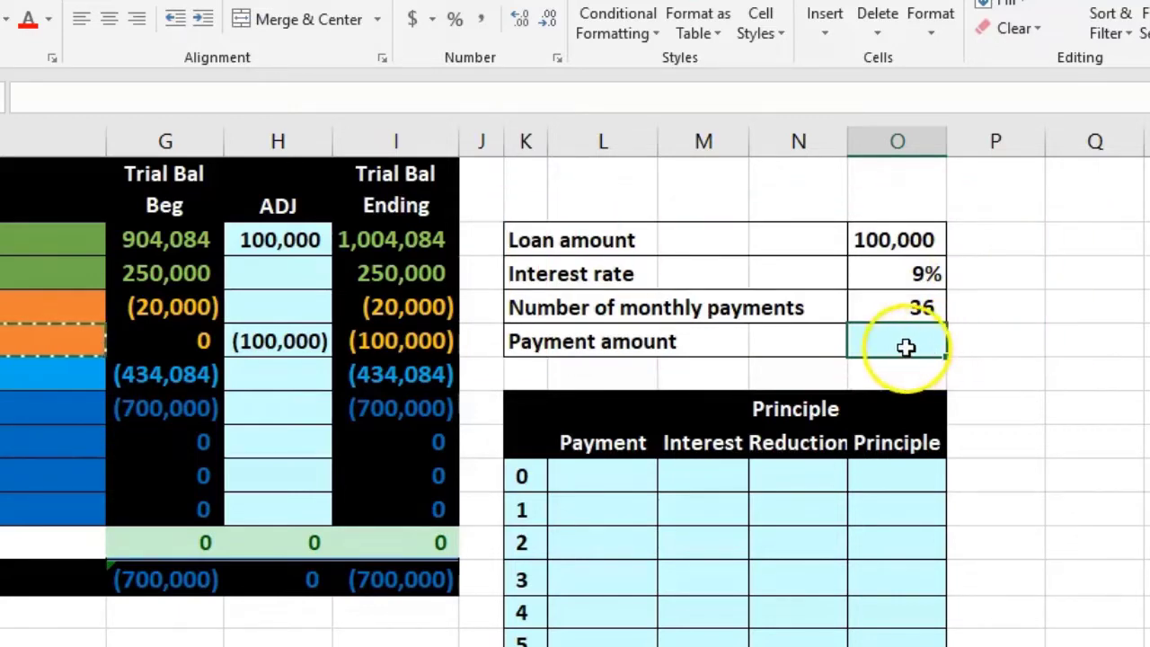
click(873, 270)
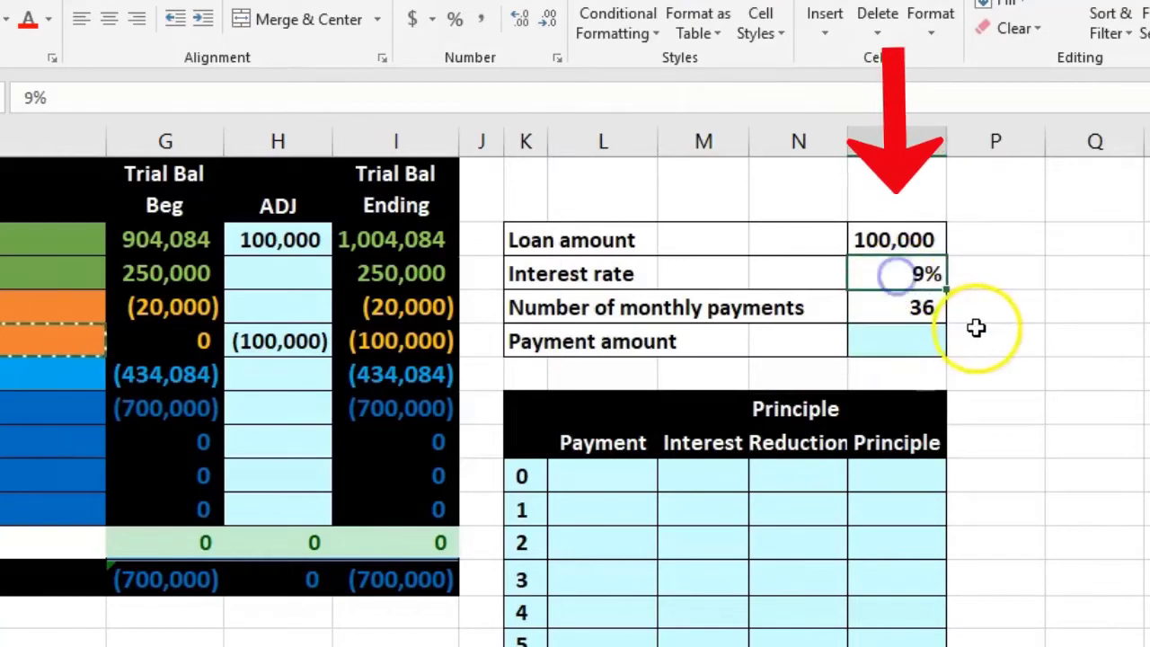
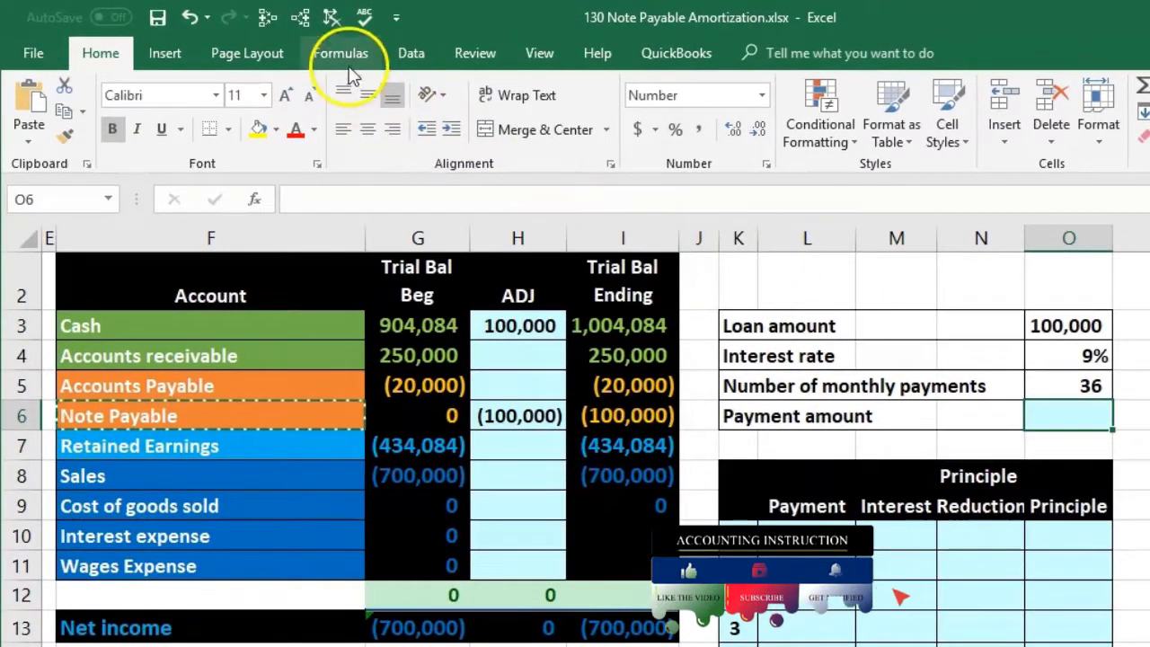
Search the function library for "payment" and insert the PMT function in payment amount cell O6
click(346, 55)
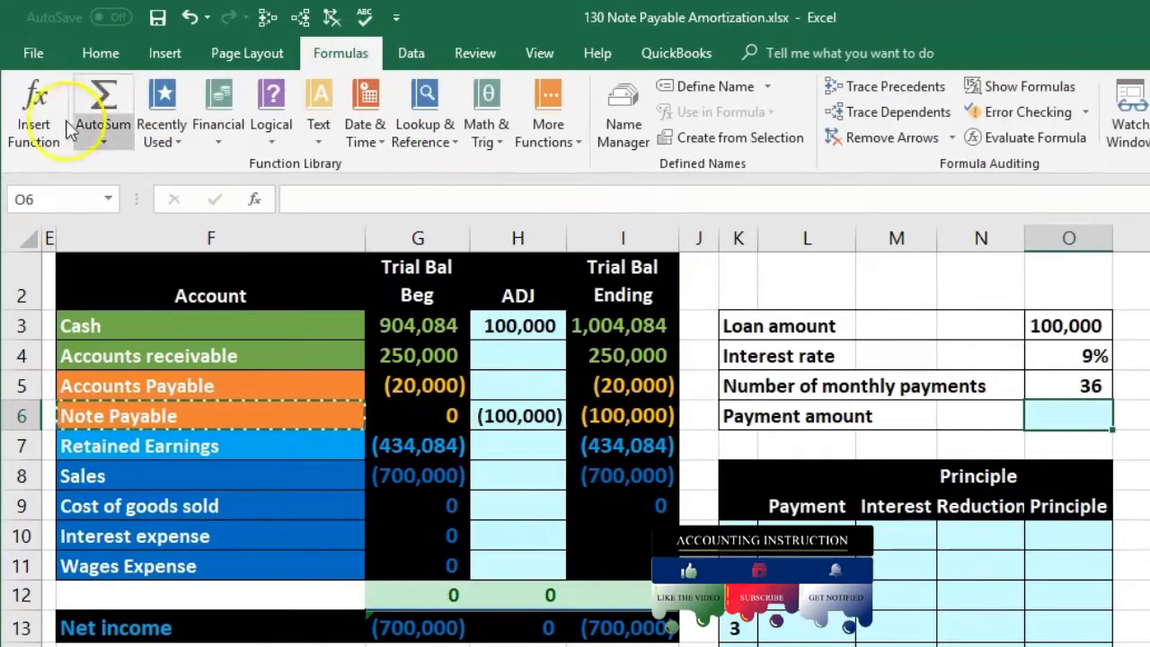
click(33, 131)
drag(988, 269, 379, 259)
text(payment)
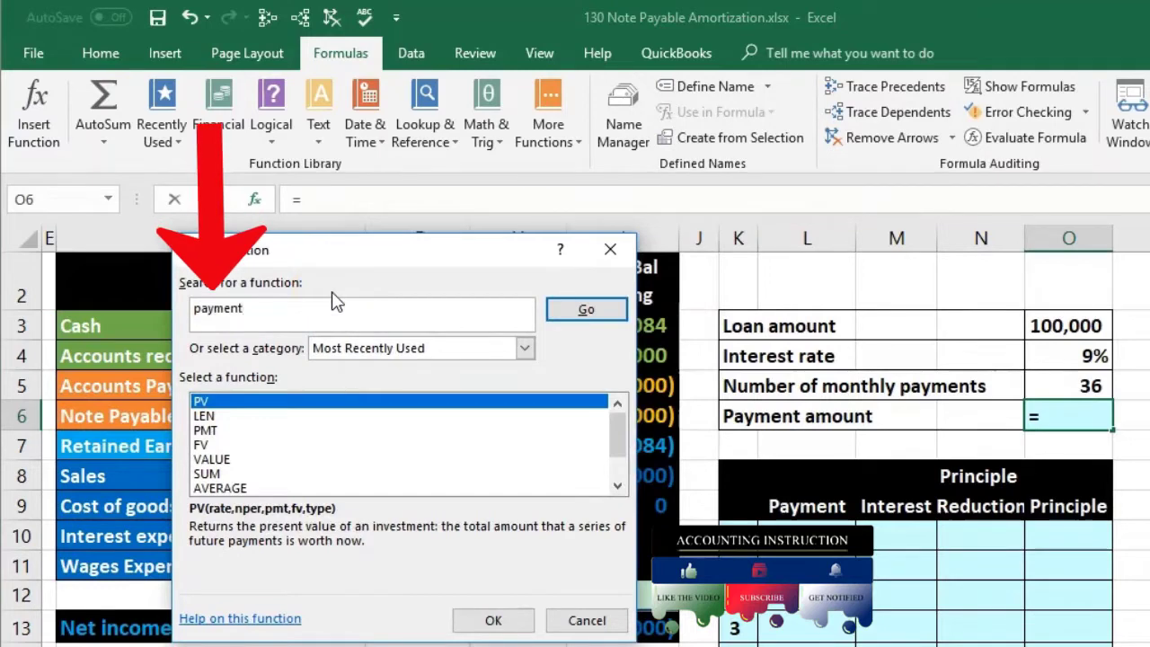
key(Return)
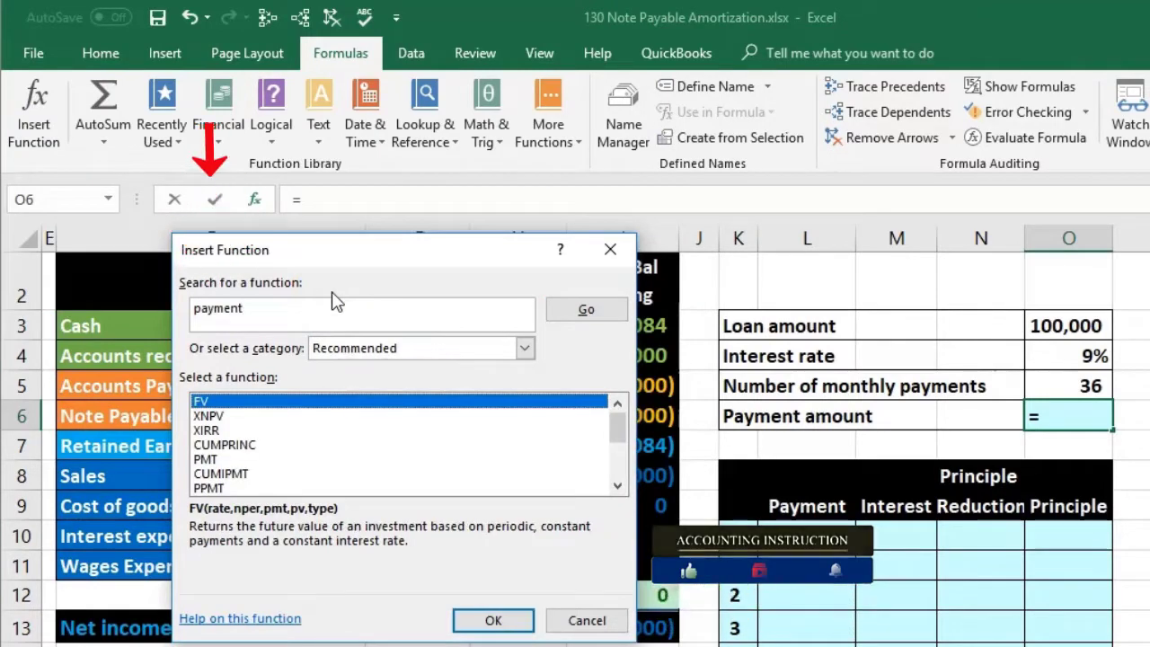
click(214, 460)
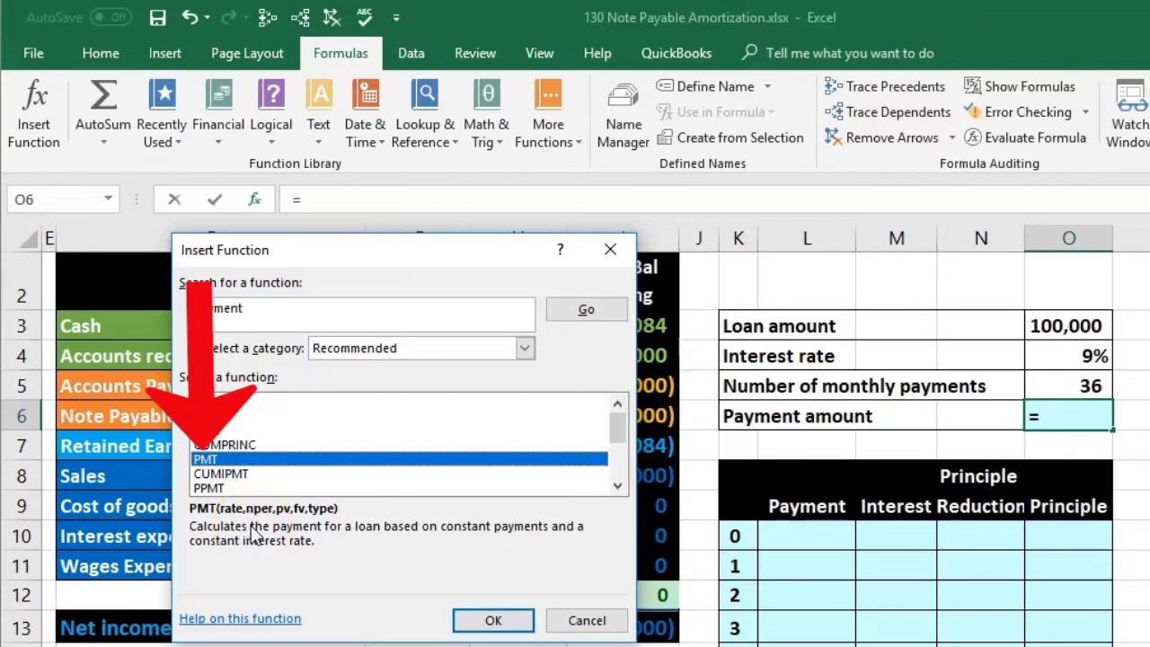
click(466, 623)
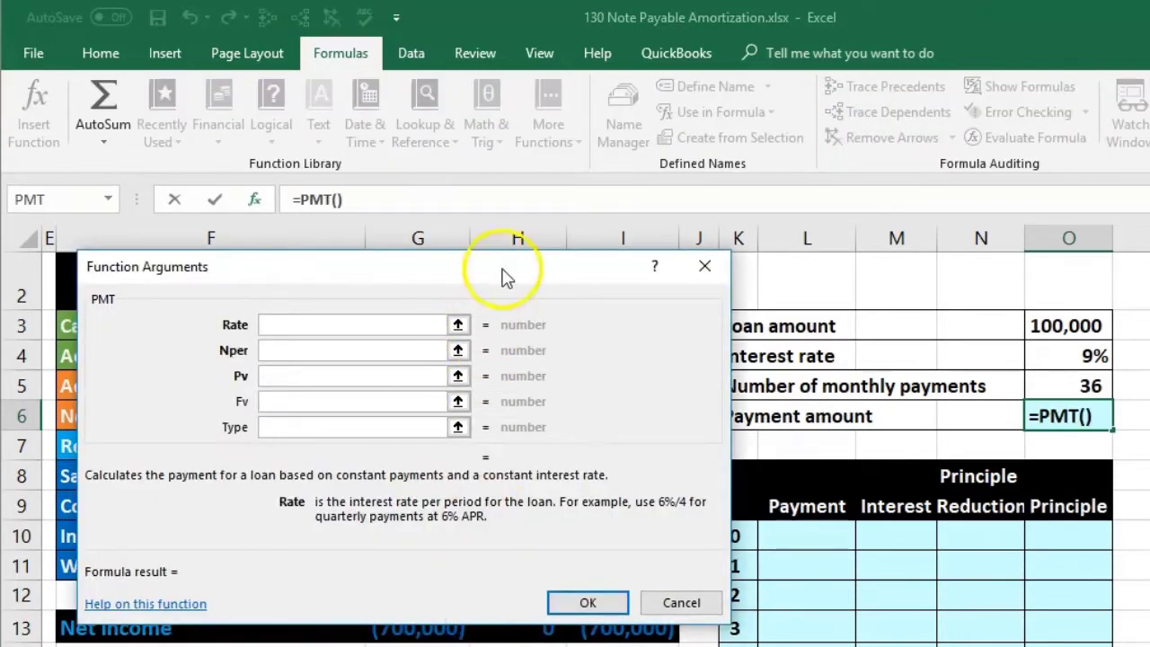
Set the PMT Rate argument to the monthly rate .09/12
drag(503, 273, 486, 269)
click(280, 320)
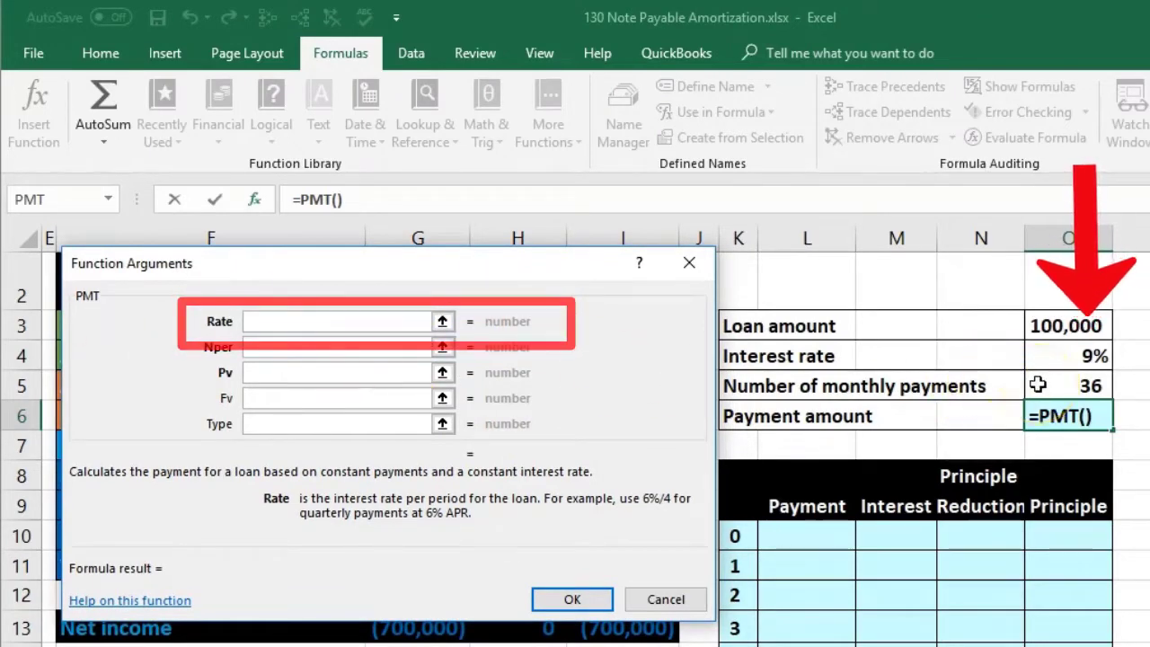
text(.09/12)
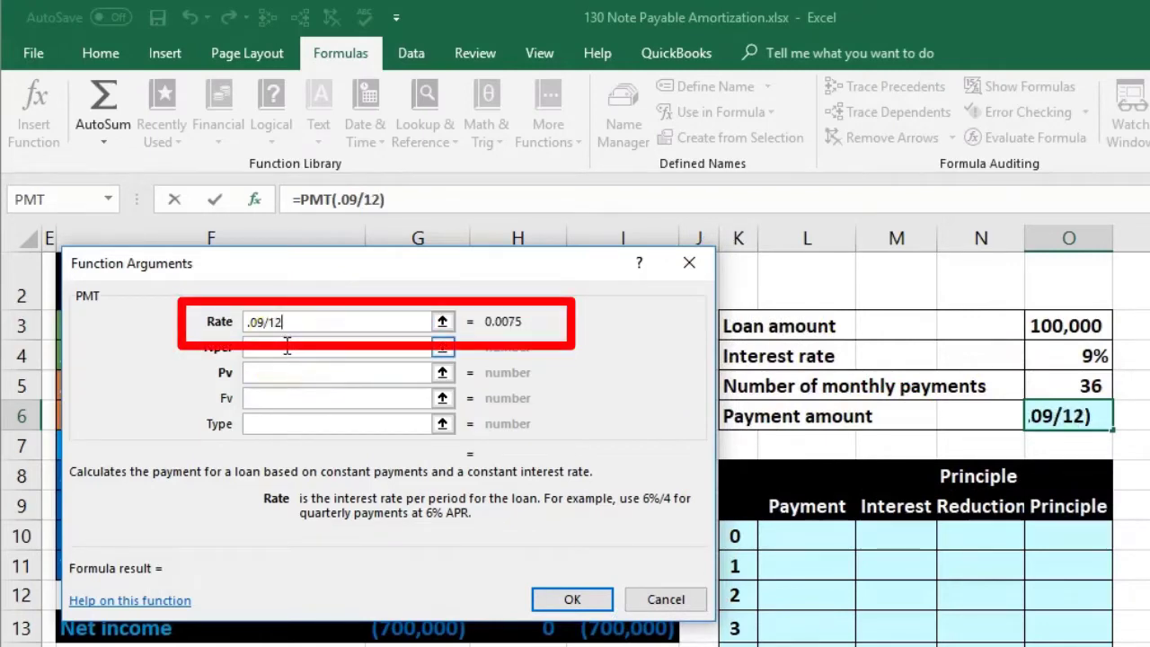
Check the loan term by dividing 36 in the Calculator, and set the PMT Nper argument to 36
click(285, 345)
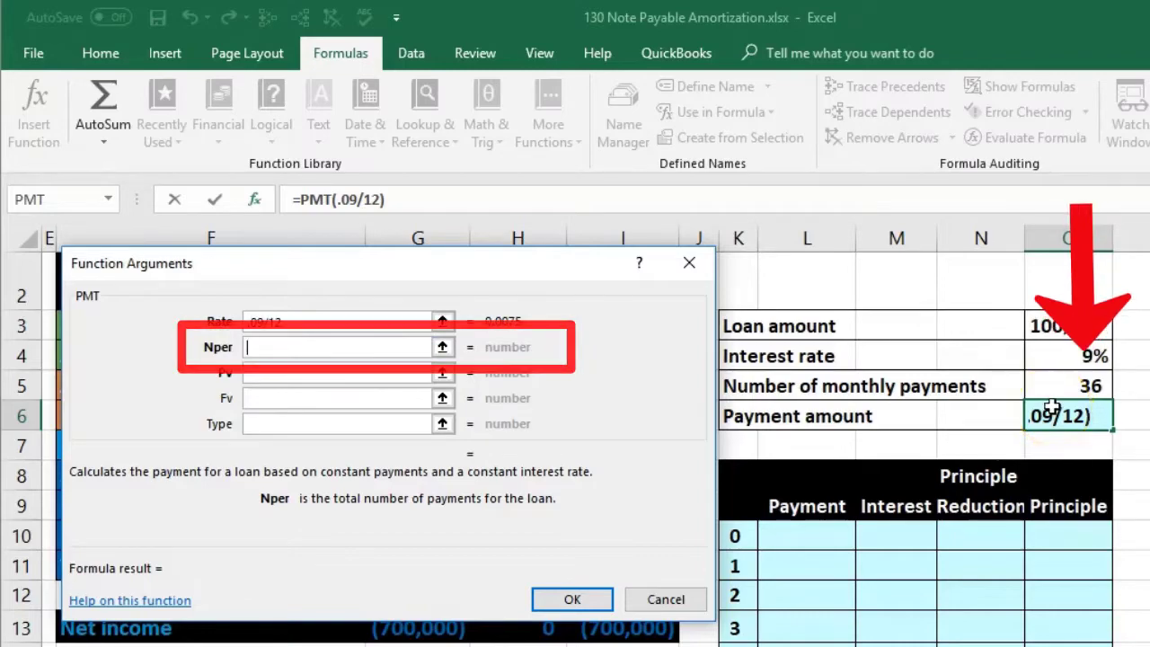
key(XF86Calculator)
drag(621, 280, 944, 467)
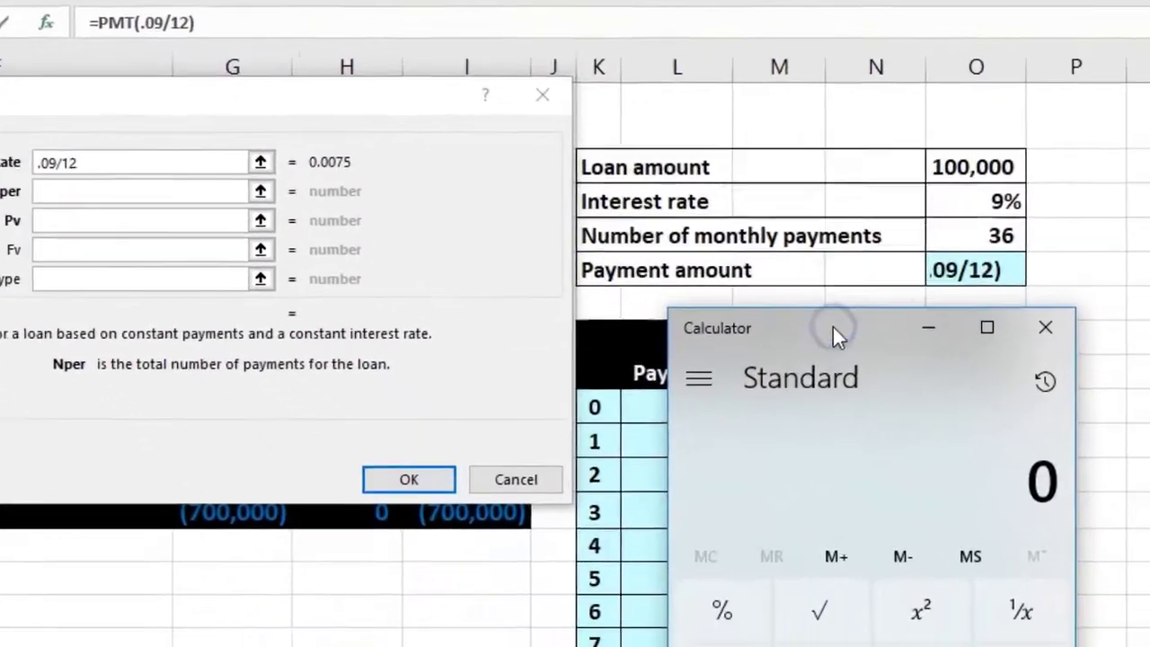
text(36/1)
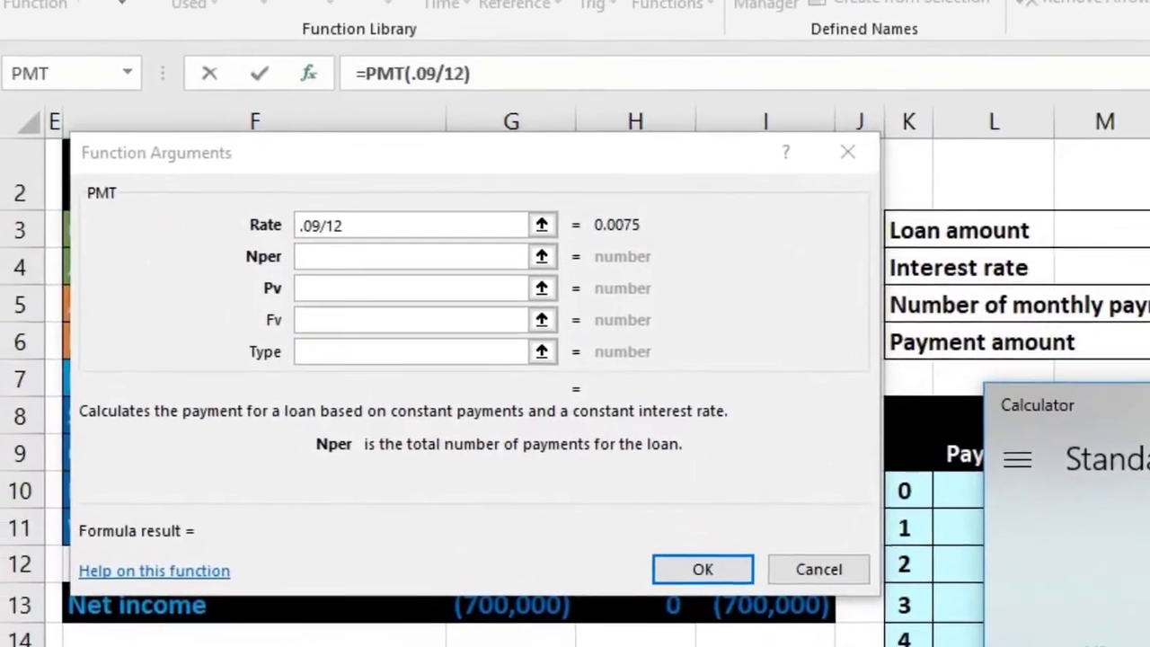
click(358, 212)
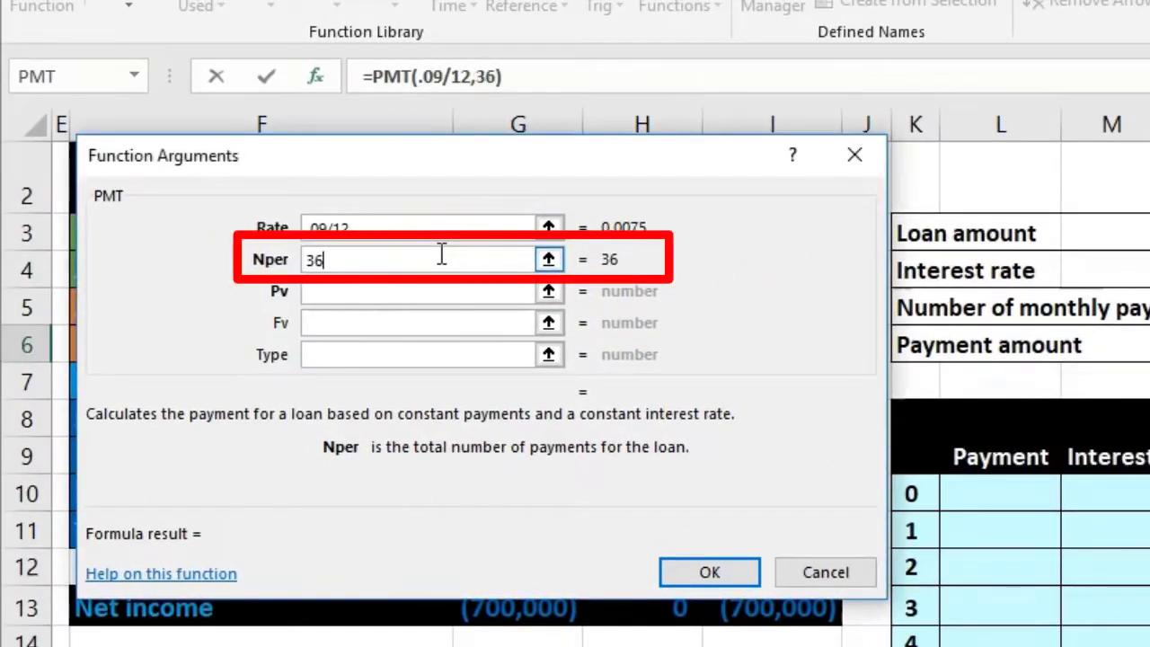
Set the PMT Pv argument to 100000 and accept the function arguments
click(393, 289)
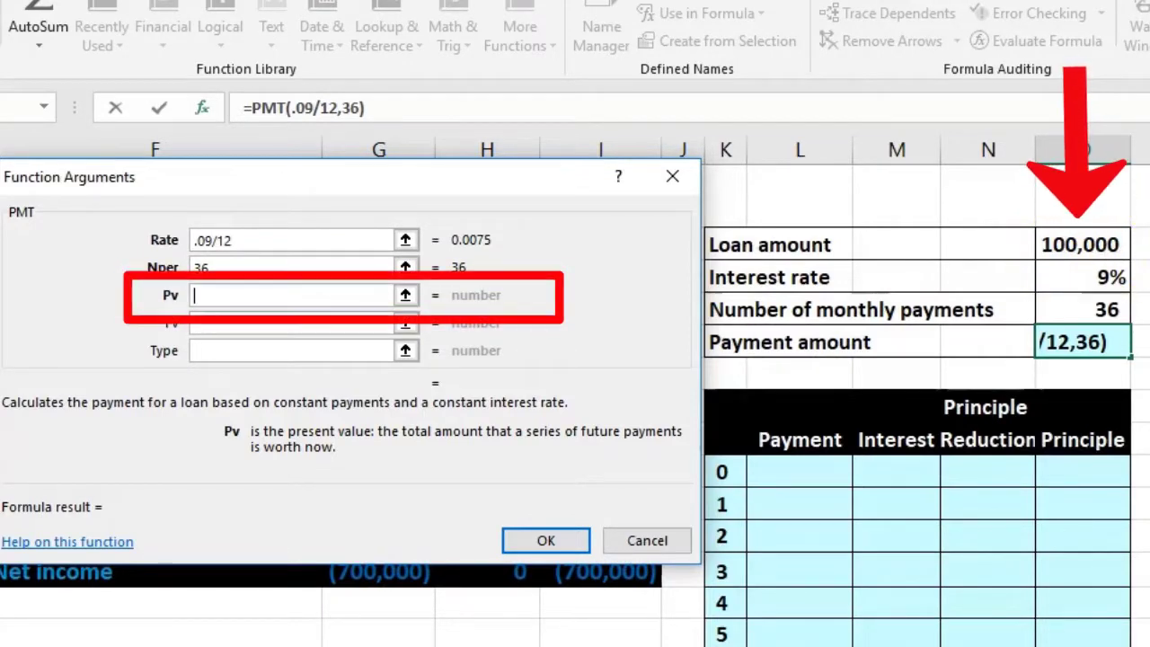
text(100000)
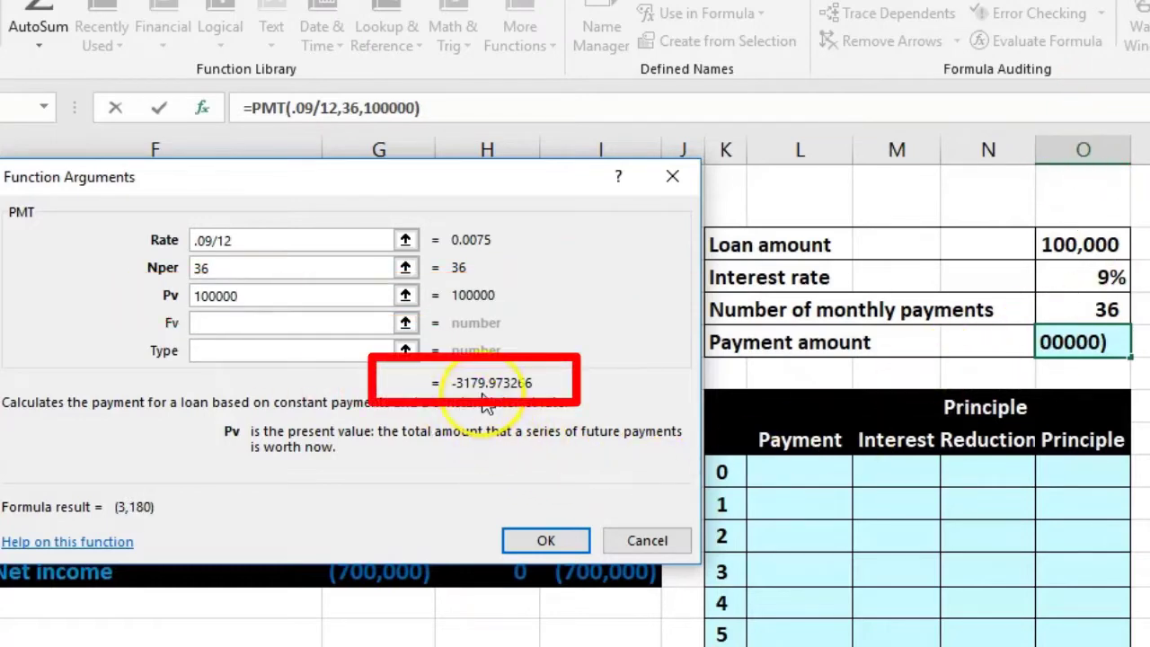
click(545, 541)
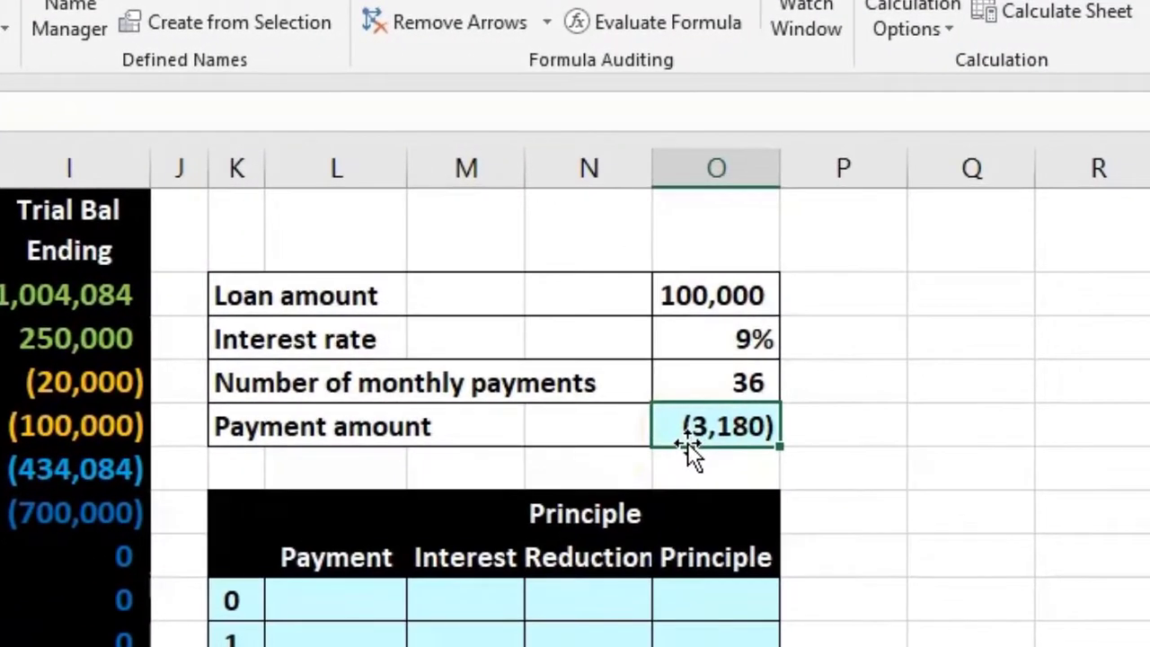
Negate the payment amount formula in O6 so it reads =-PMT(0.09/12,36,100000)
click(682, 424)
double_click(672, 426)
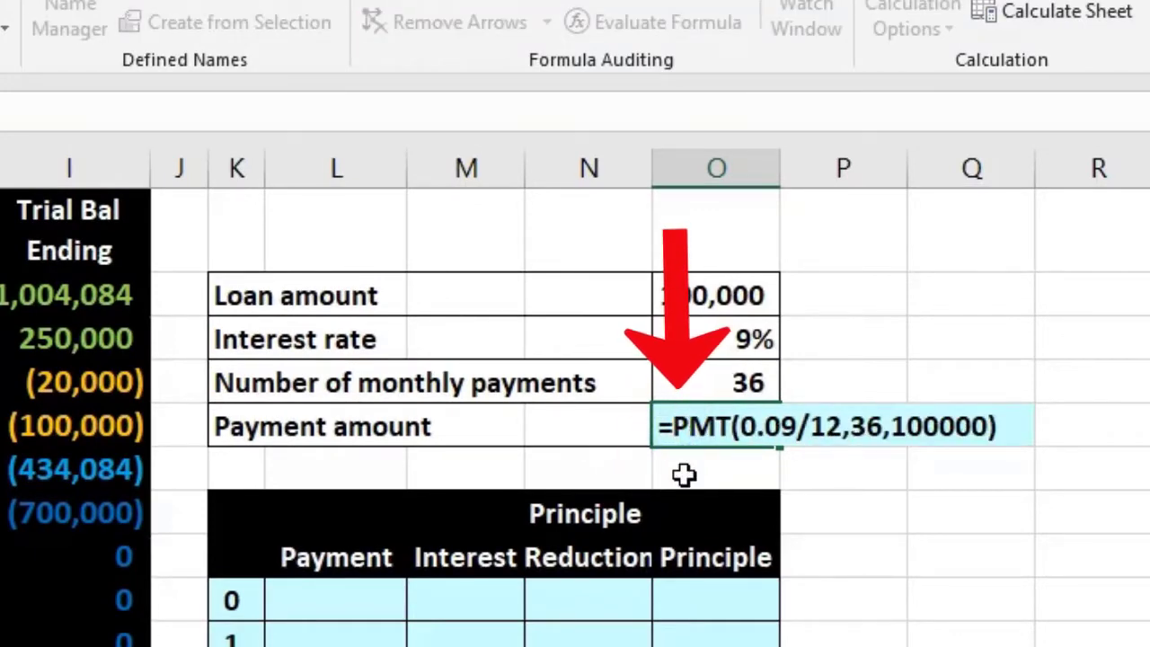
text(-)
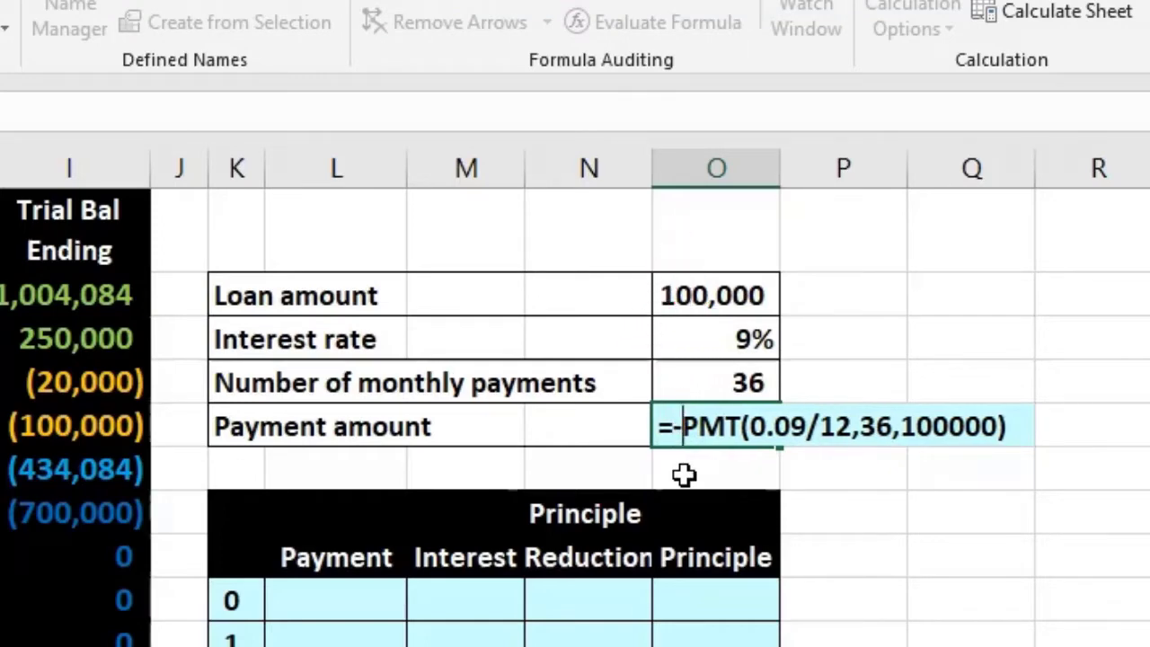
key(Return)
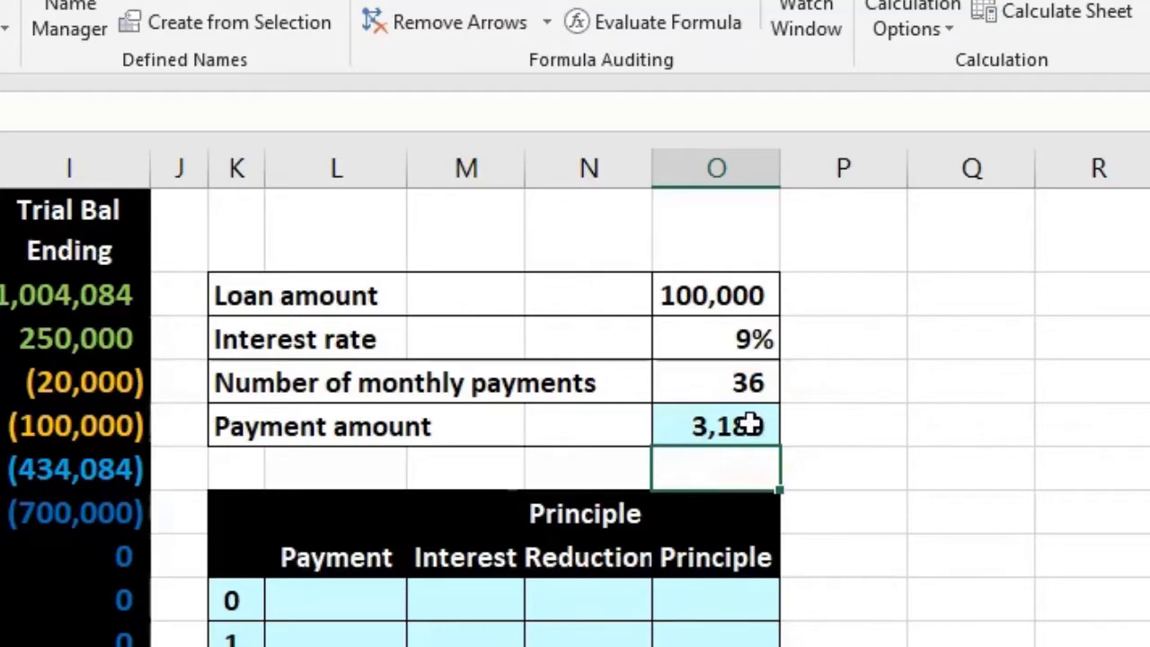
click(749, 429)
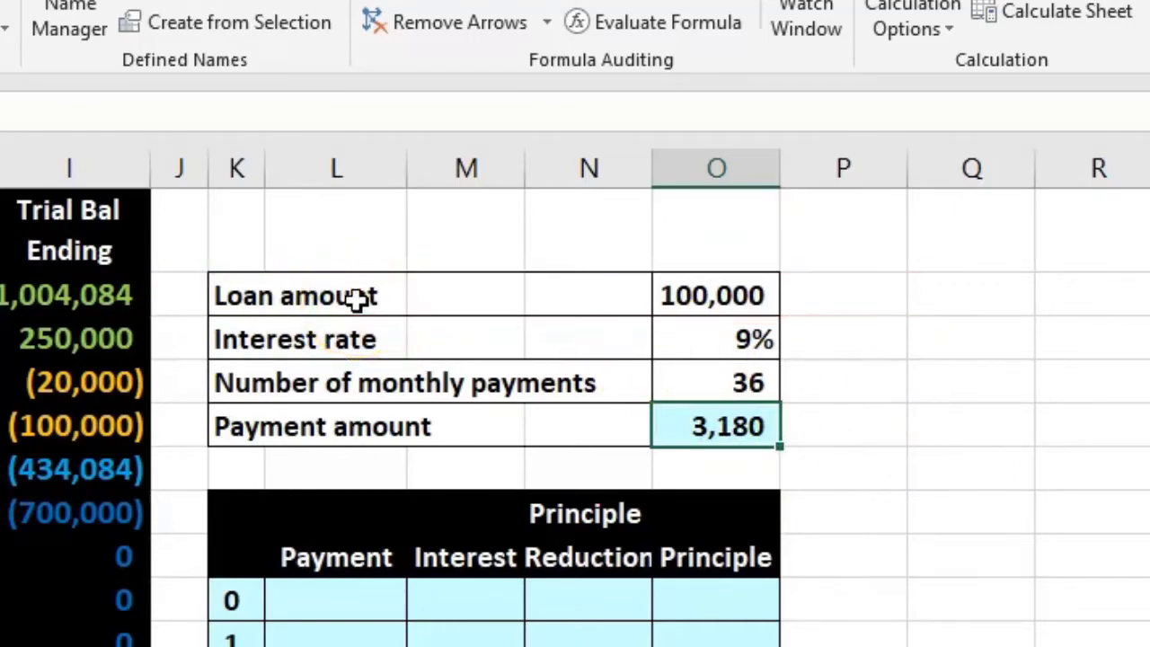
Calculate the total of all loan payments in the Calculator as 3180*36, and close the Calculator
click(724, 424)
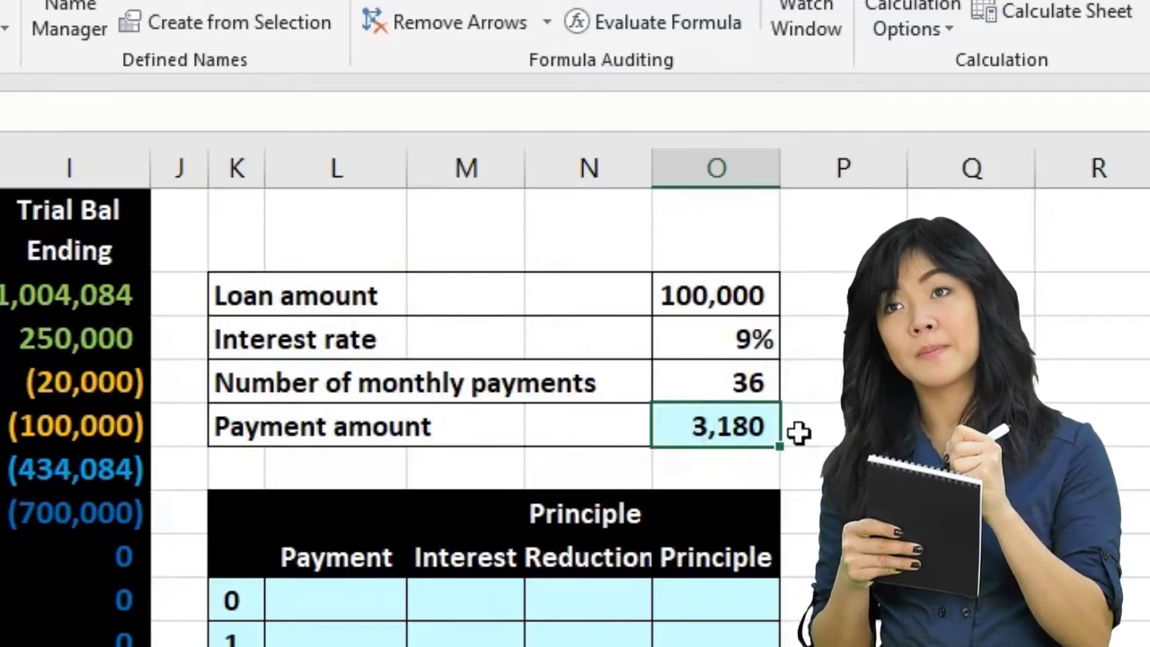
click(767, 342)
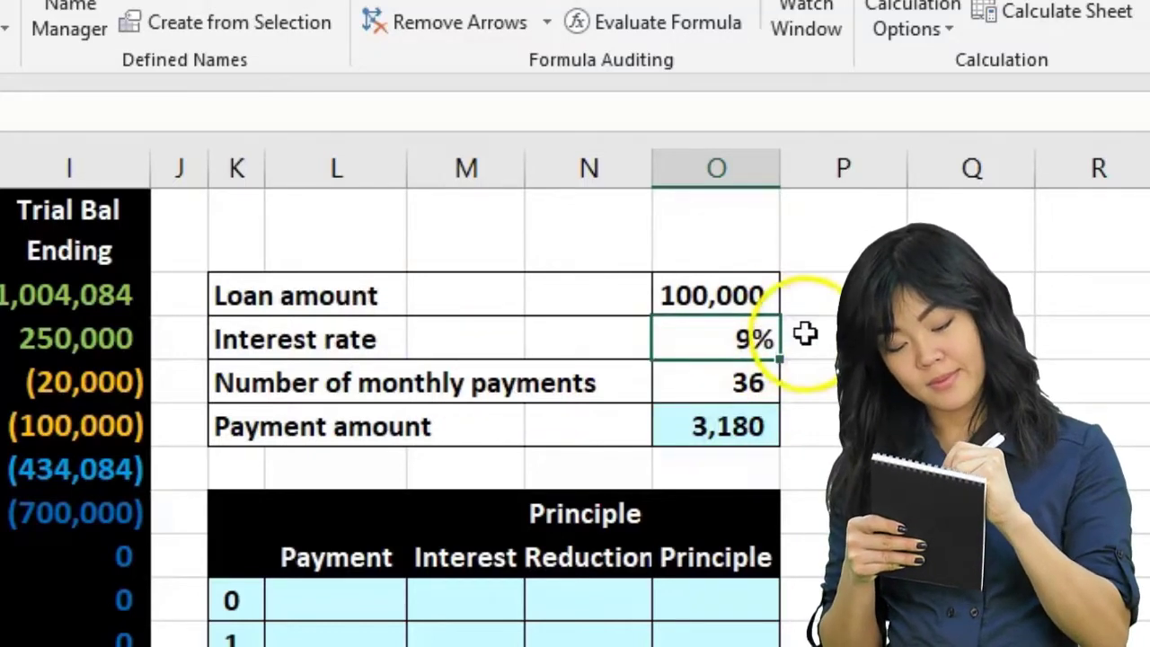
click(763, 384)
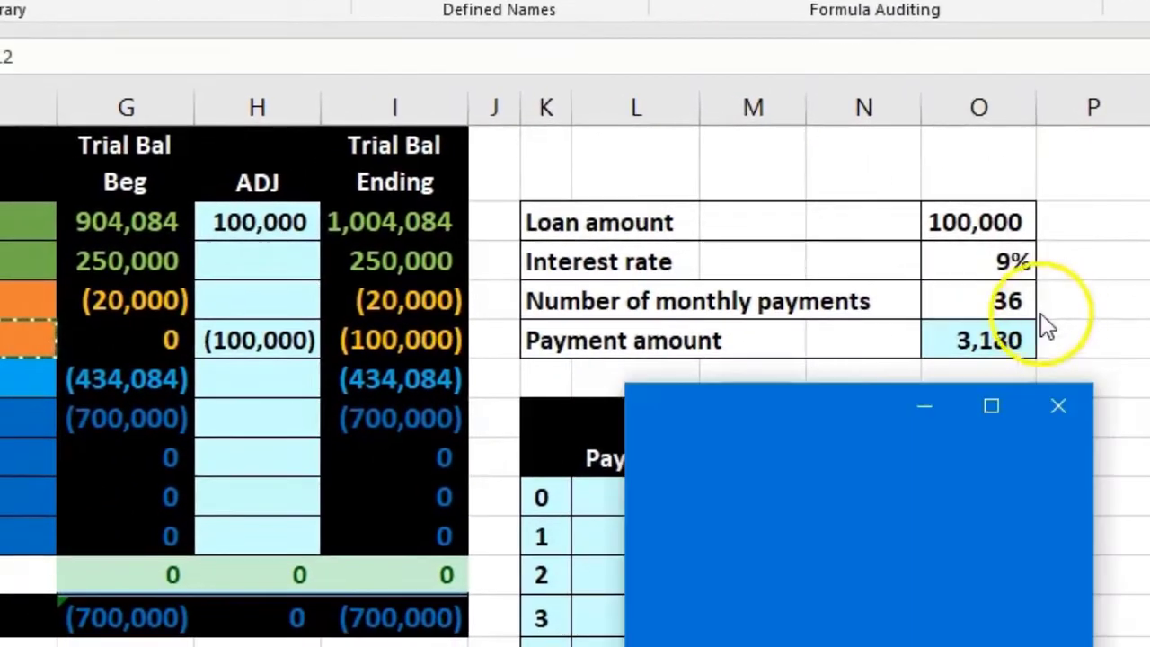
drag(860, 408, 185, 235)
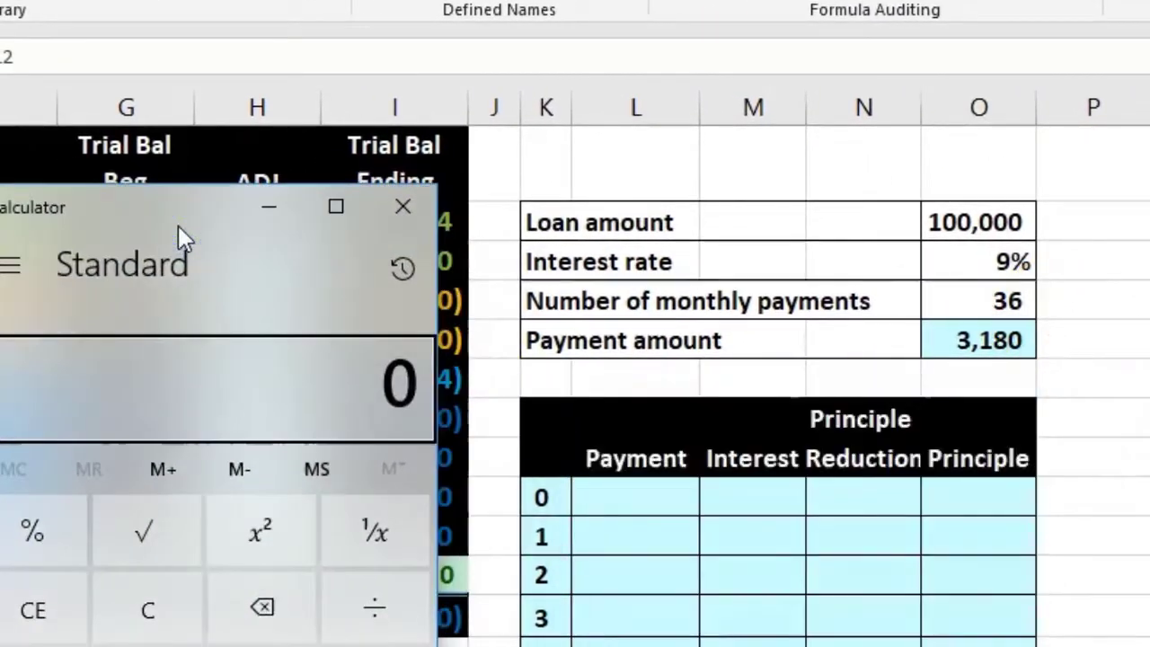
text(3180*)
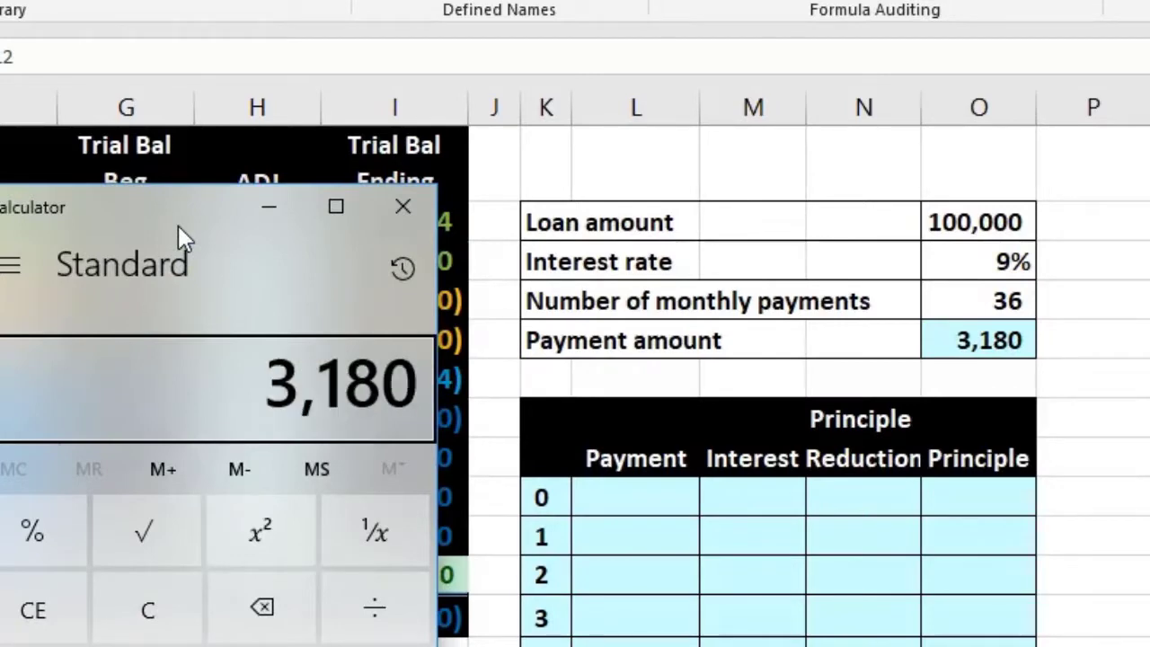
text(36)
key(Return)
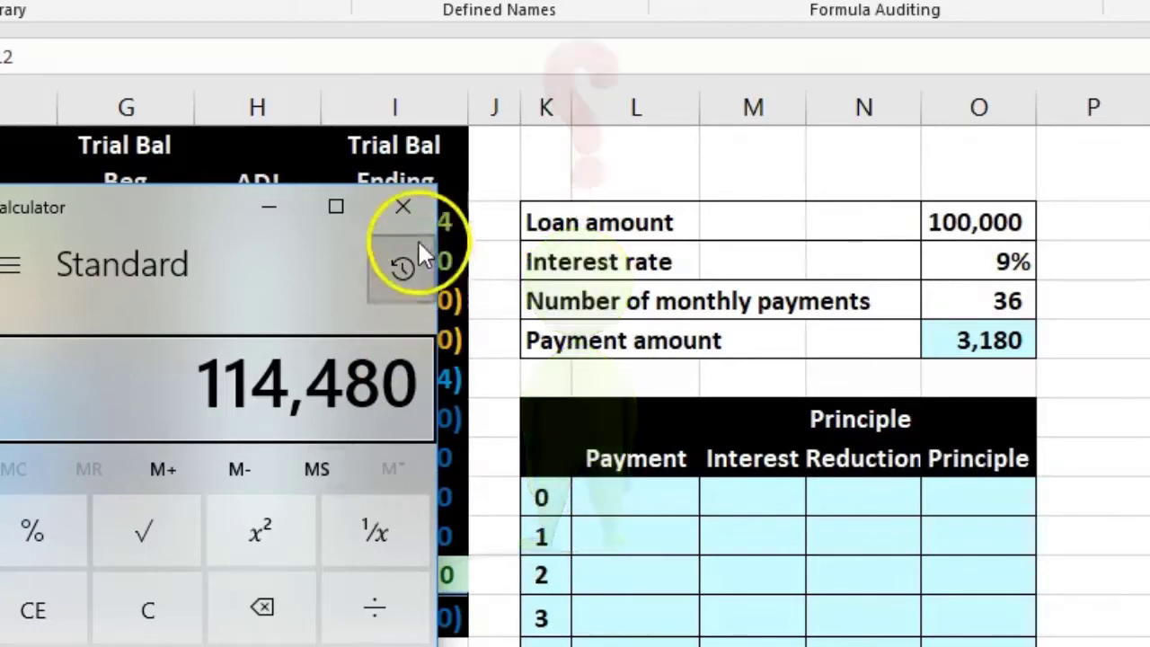
click(402, 209)
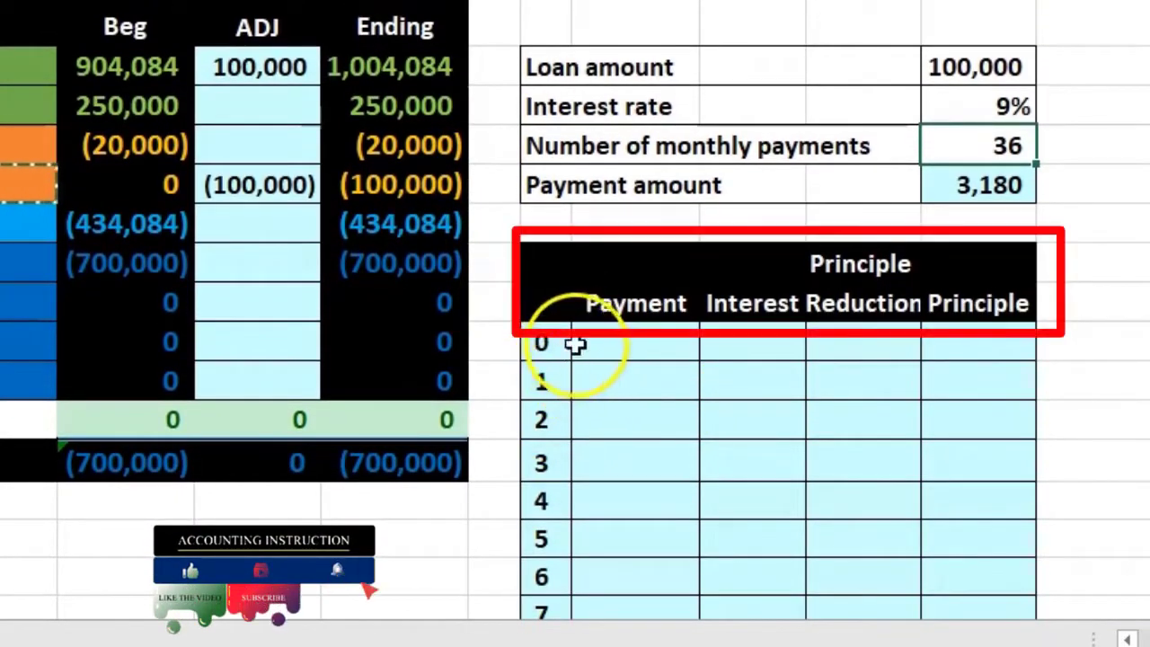
click(611, 302)
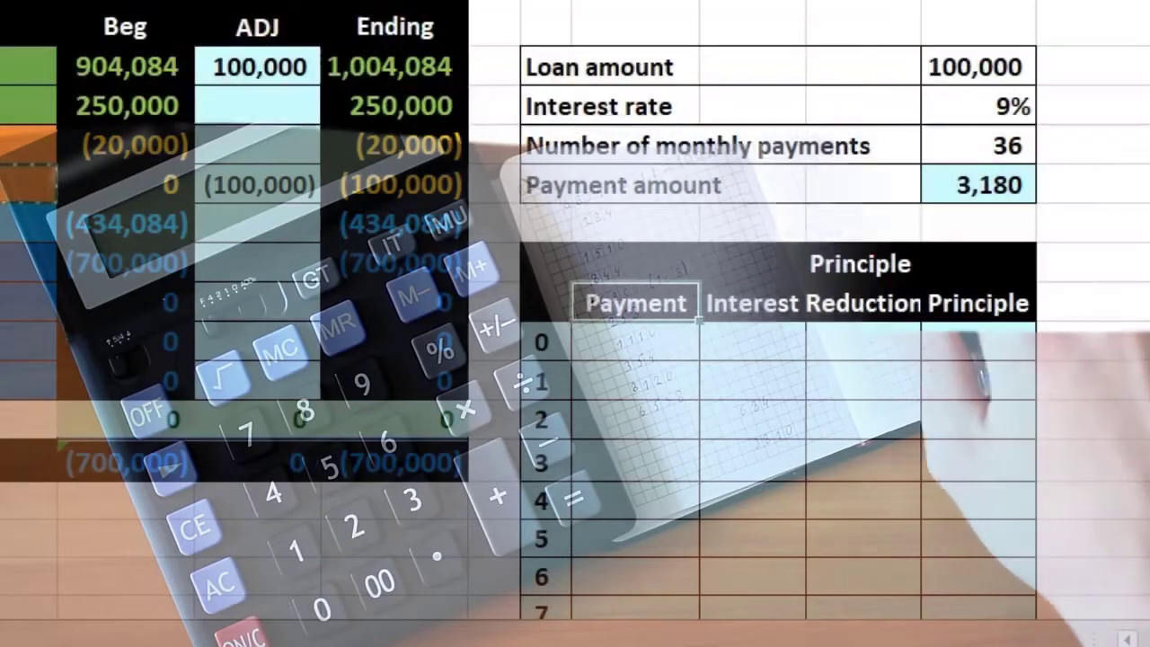
click(752, 303)
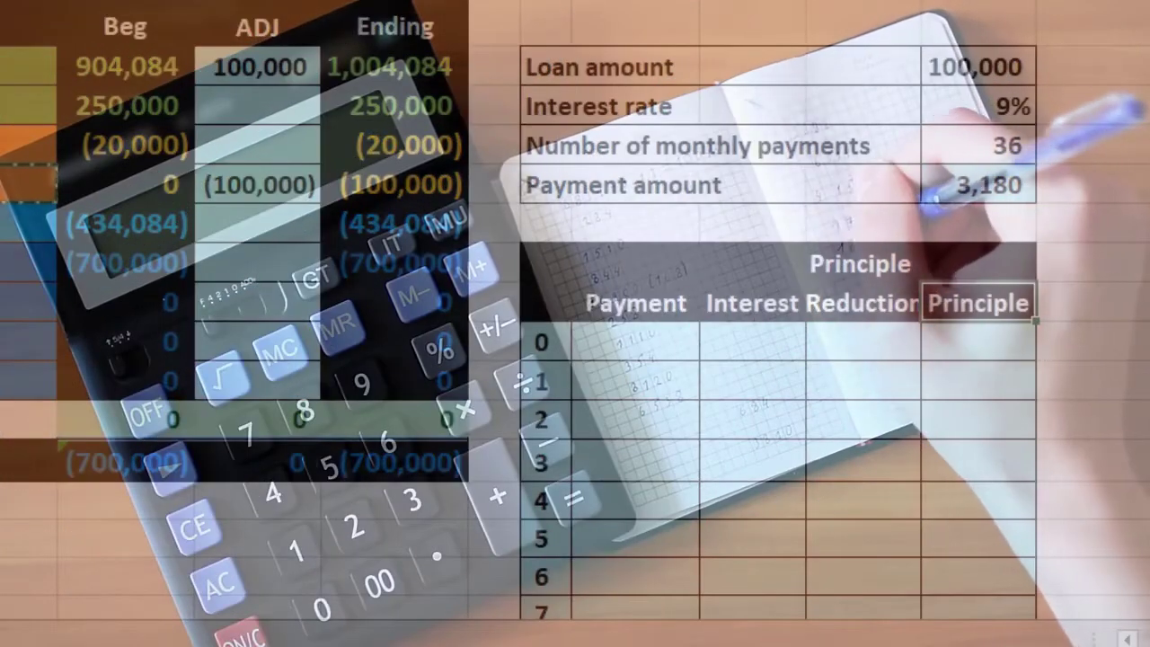
key(Return)
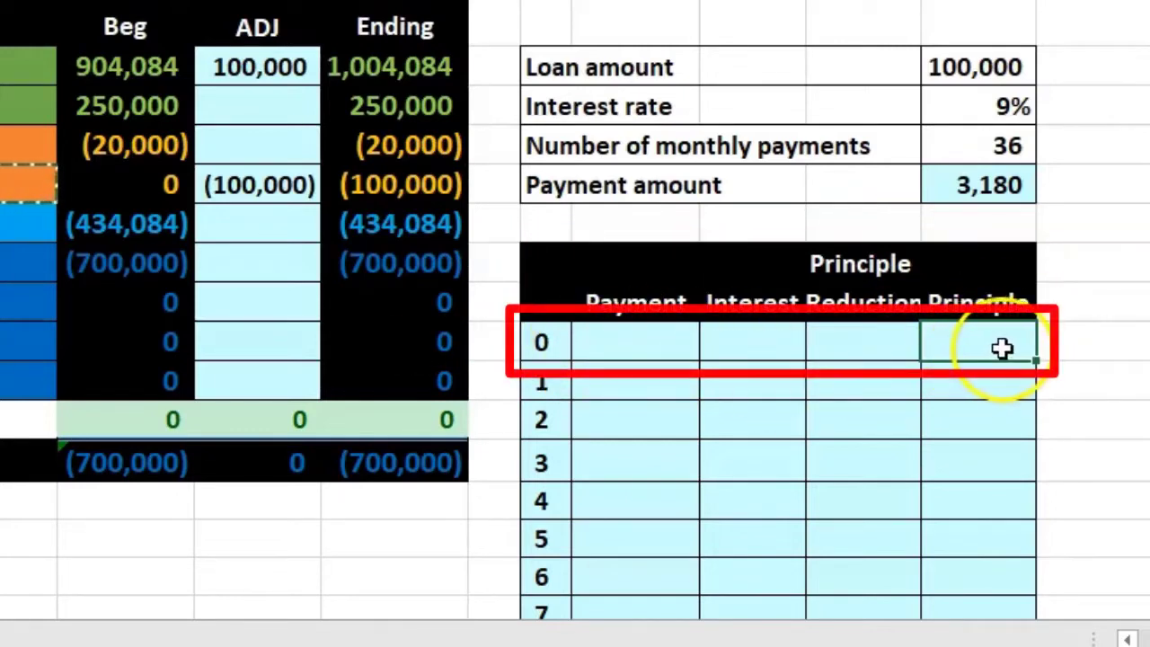
text(10000)
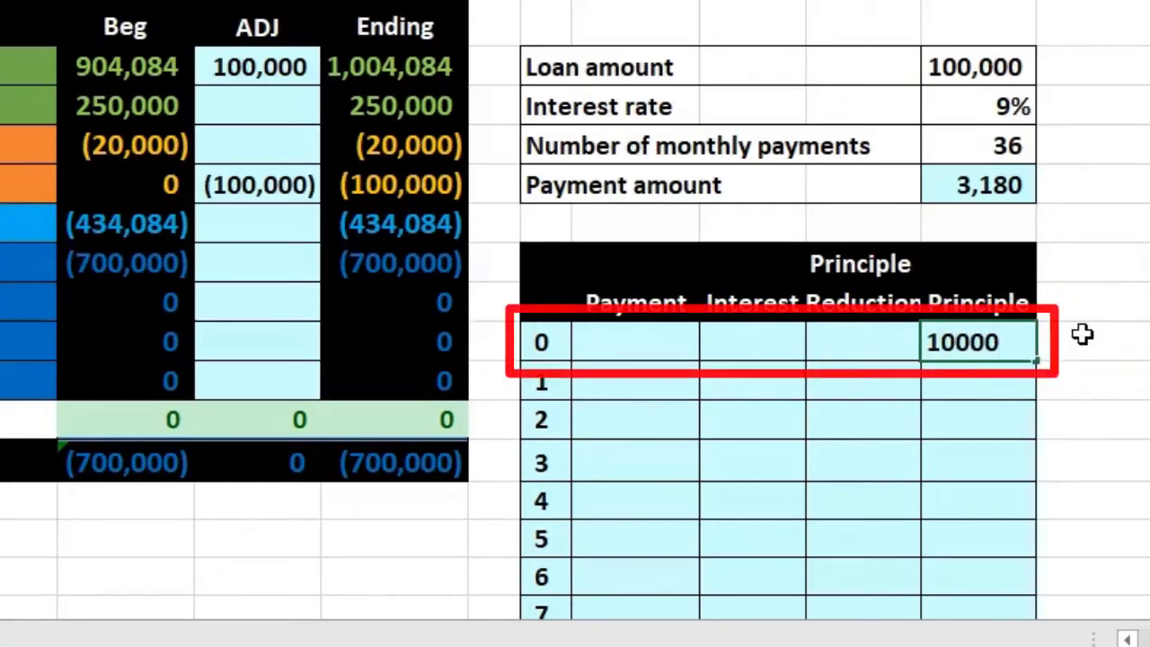
key(Return)
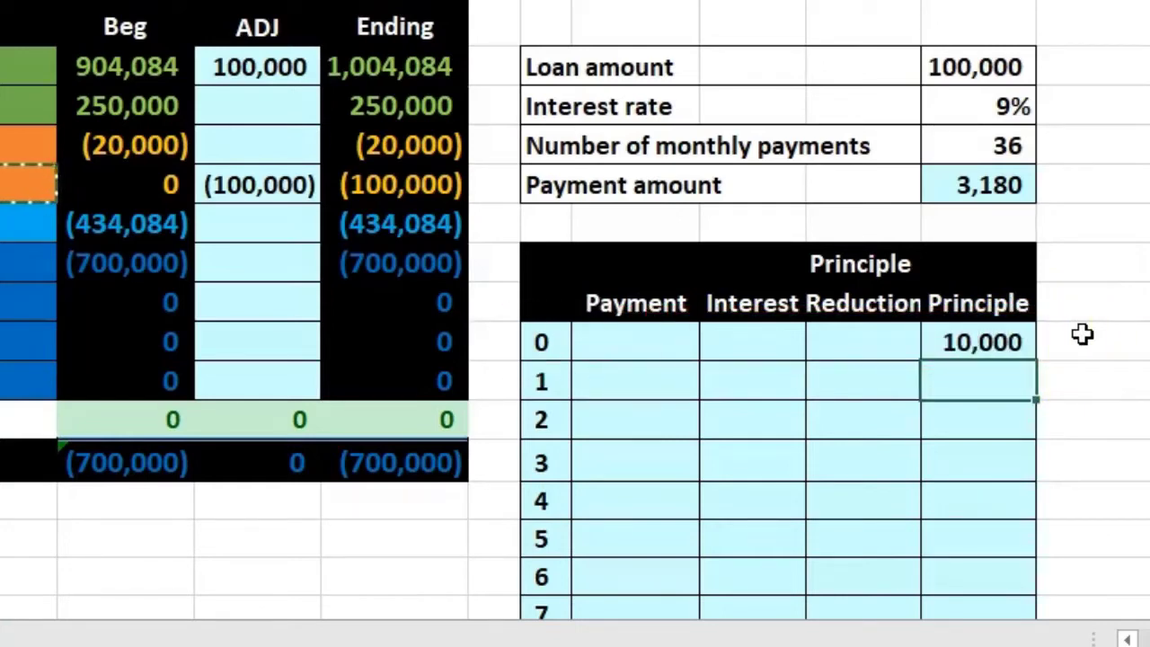
Link the period 0 principal in the amortization table to the loan amount with =O3
click(977, 49)
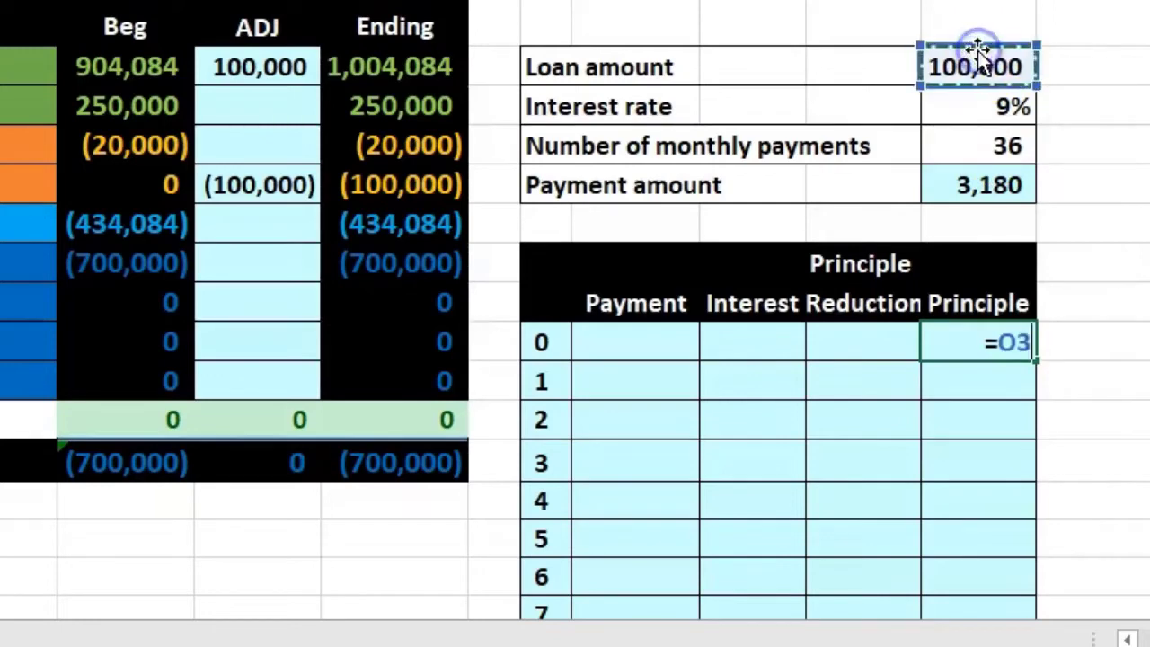
key(Return)
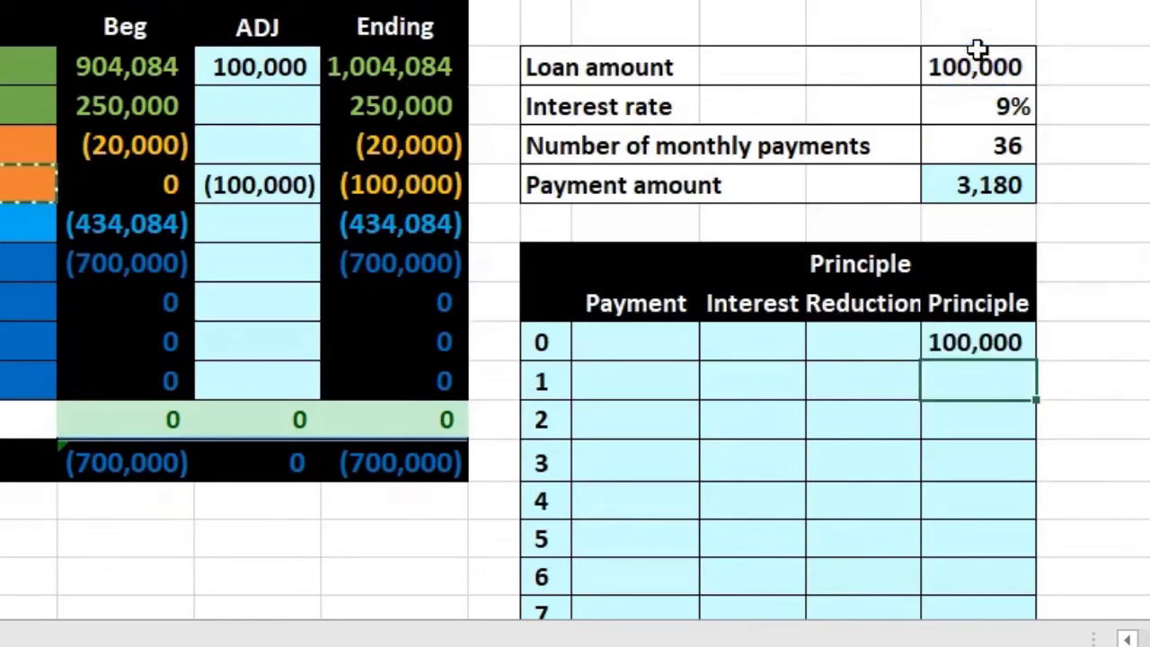
Set the period 1 payment in L11 to reference the calculated payment amount with =O6
click(656, 382)
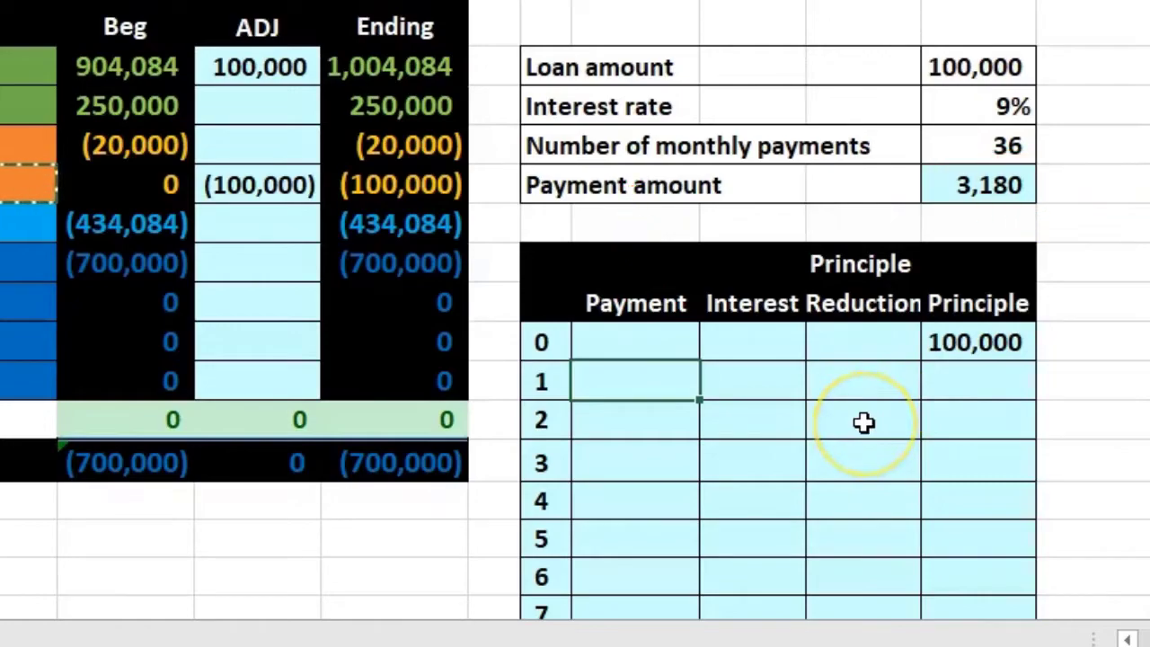
text(=)
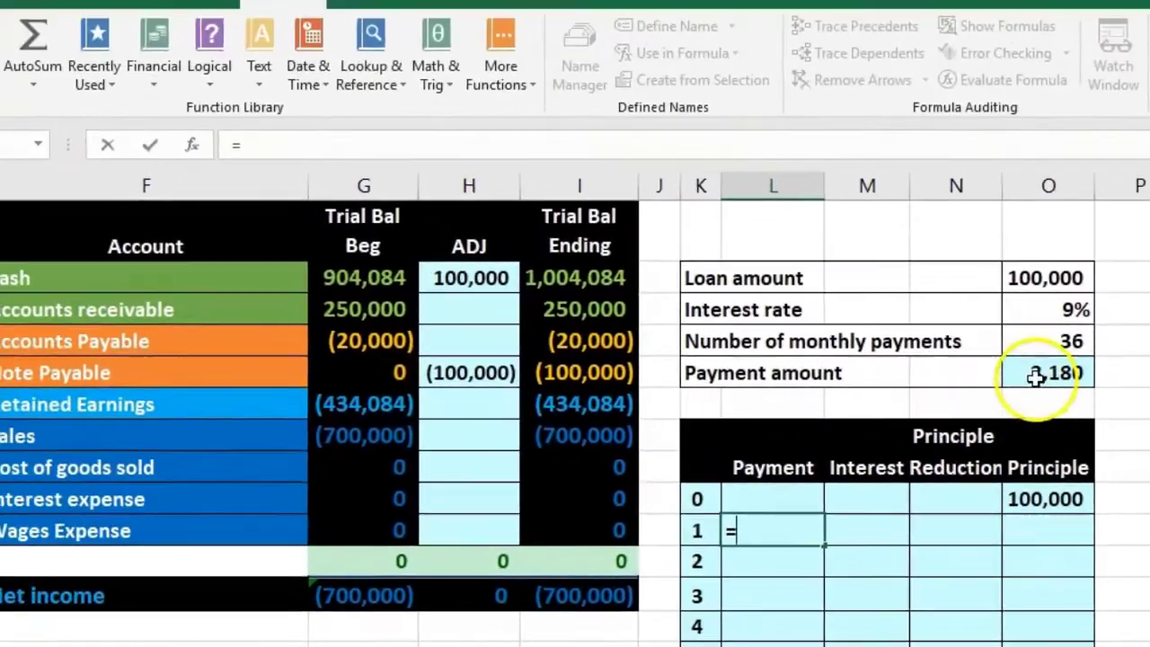
click(1035, 376)
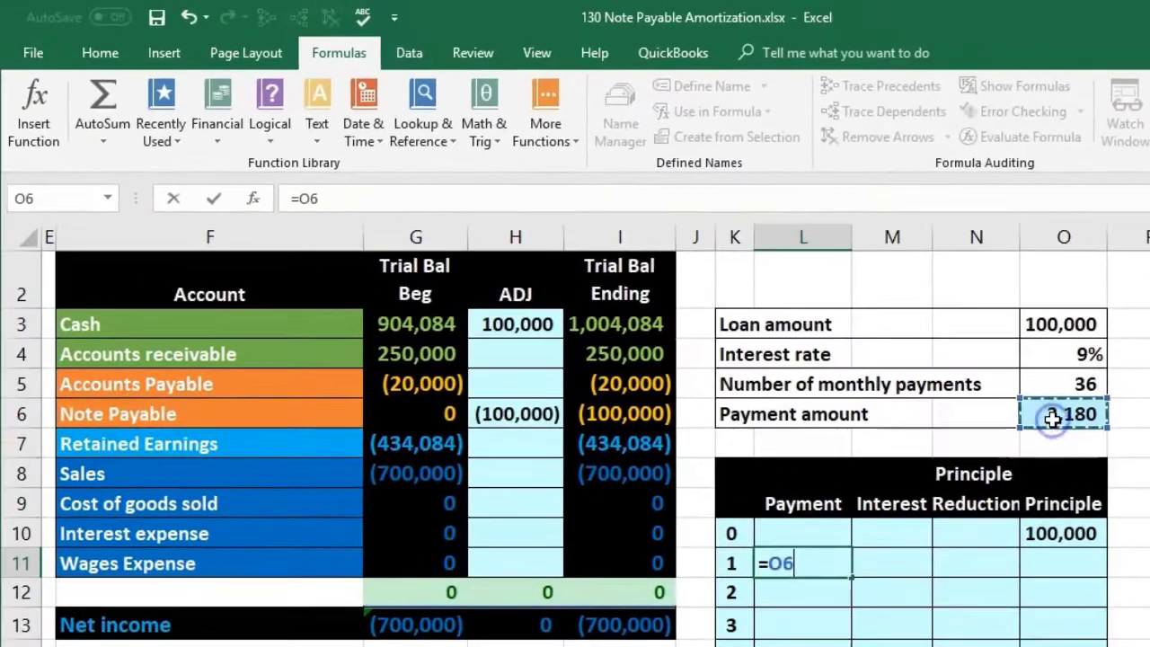
key(Return)
Try showing the payment amount in O6 with two more decimal places, and restore its whole-number display
click(1053, 415)
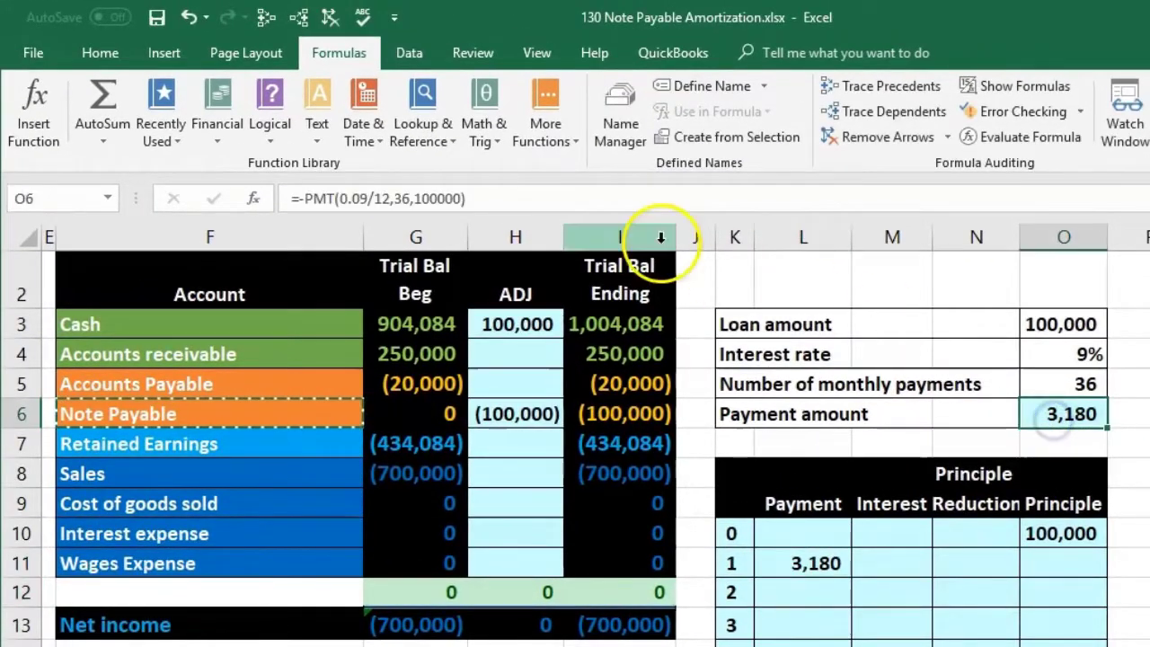
click(99, 53)
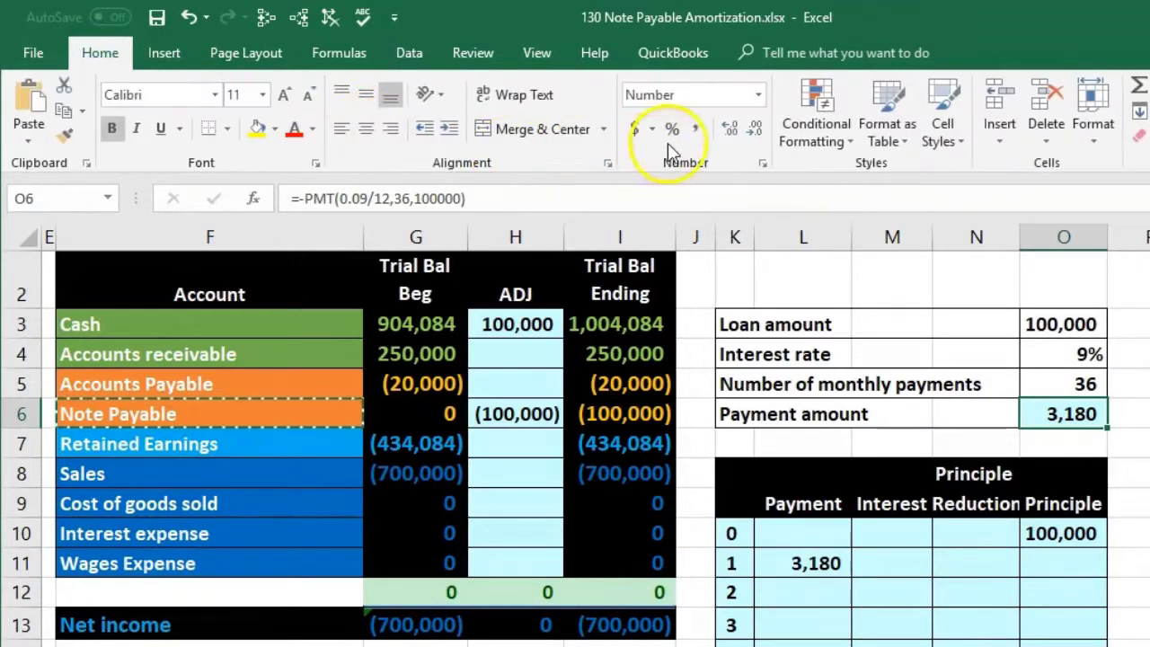
click(729, 129)
click(729, 128)
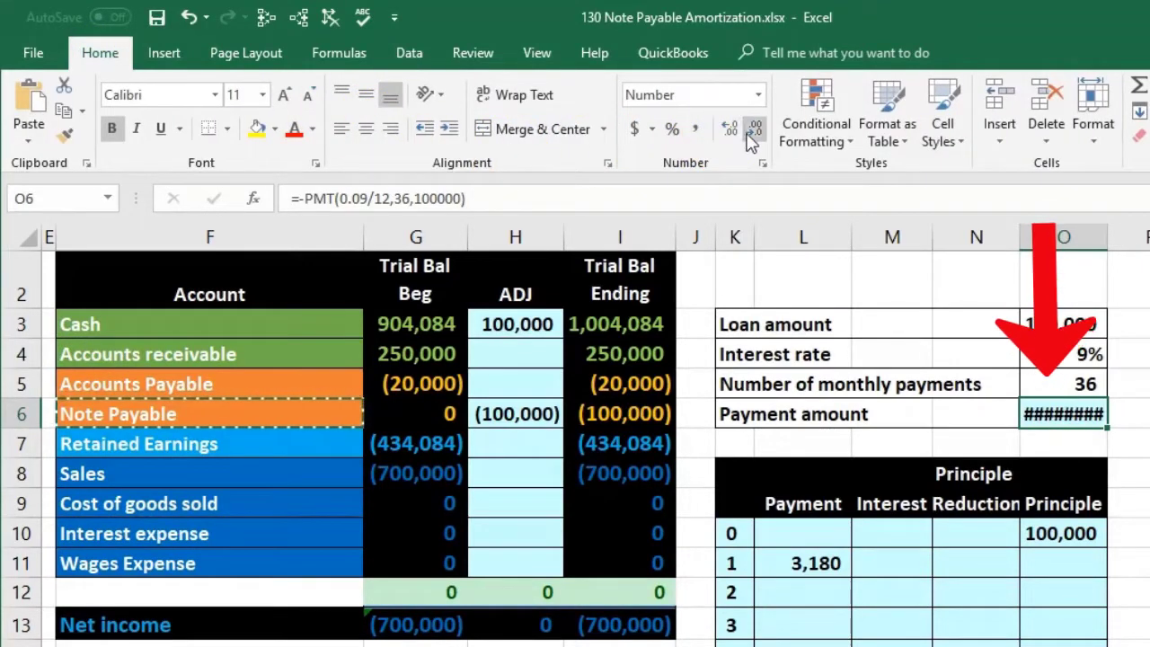
click(752, 134)
click(753, 136)
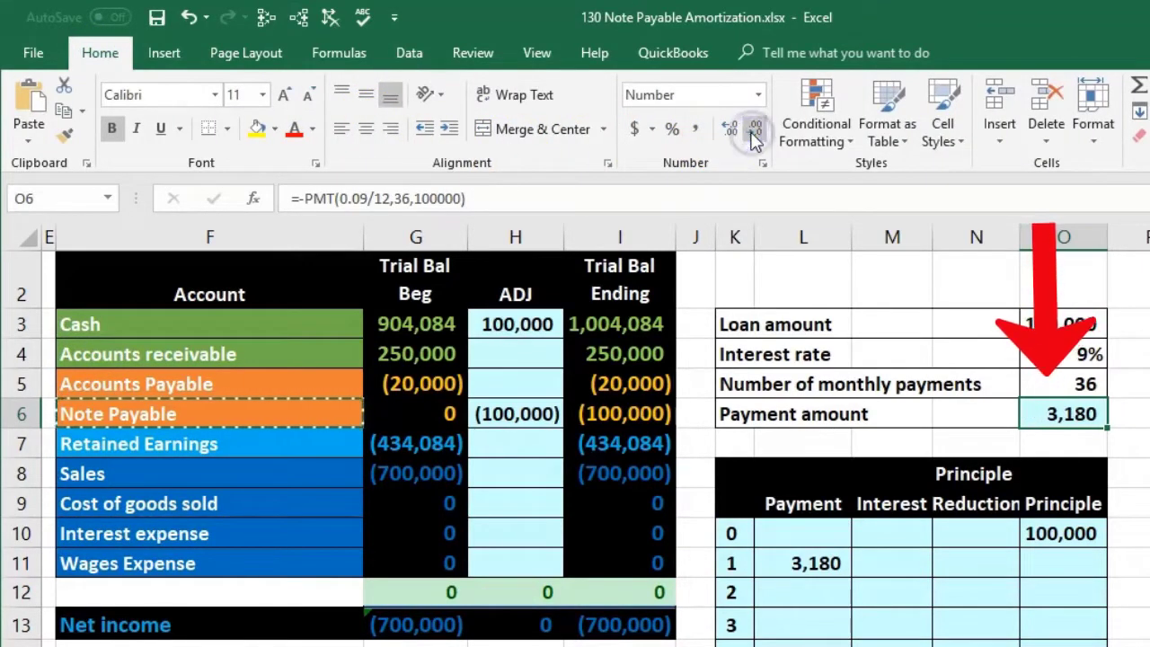
Calculate the first month's interest in the Calculator as 100,000 times .09 divided by 12
click(900, 562)
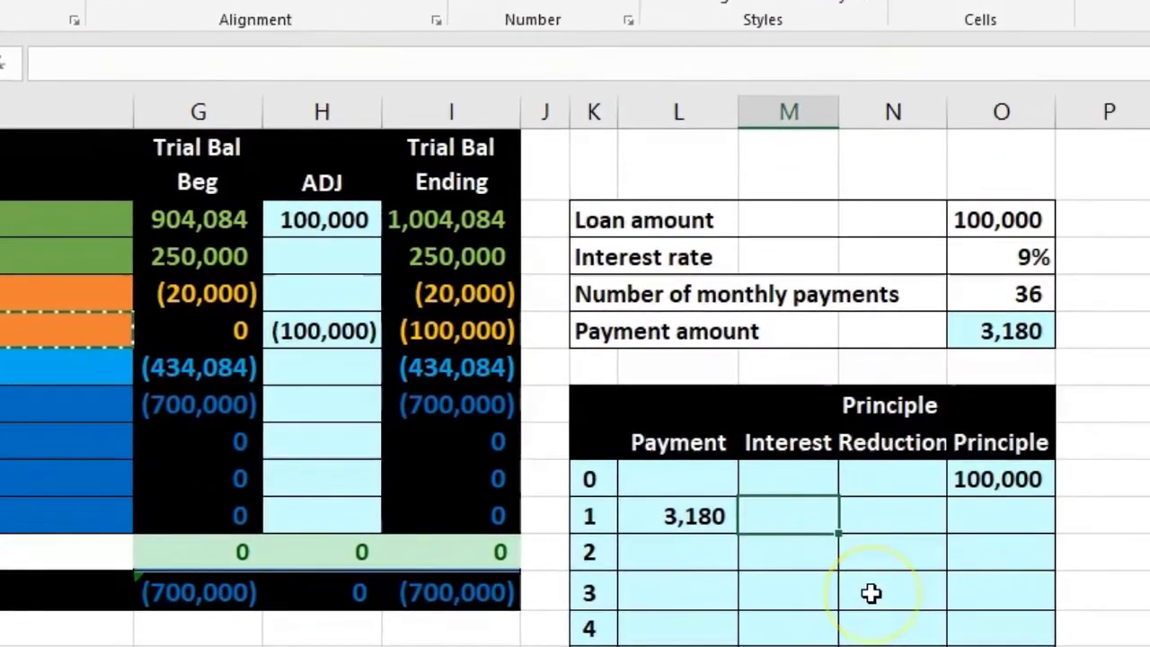
key(XF86Calculator)
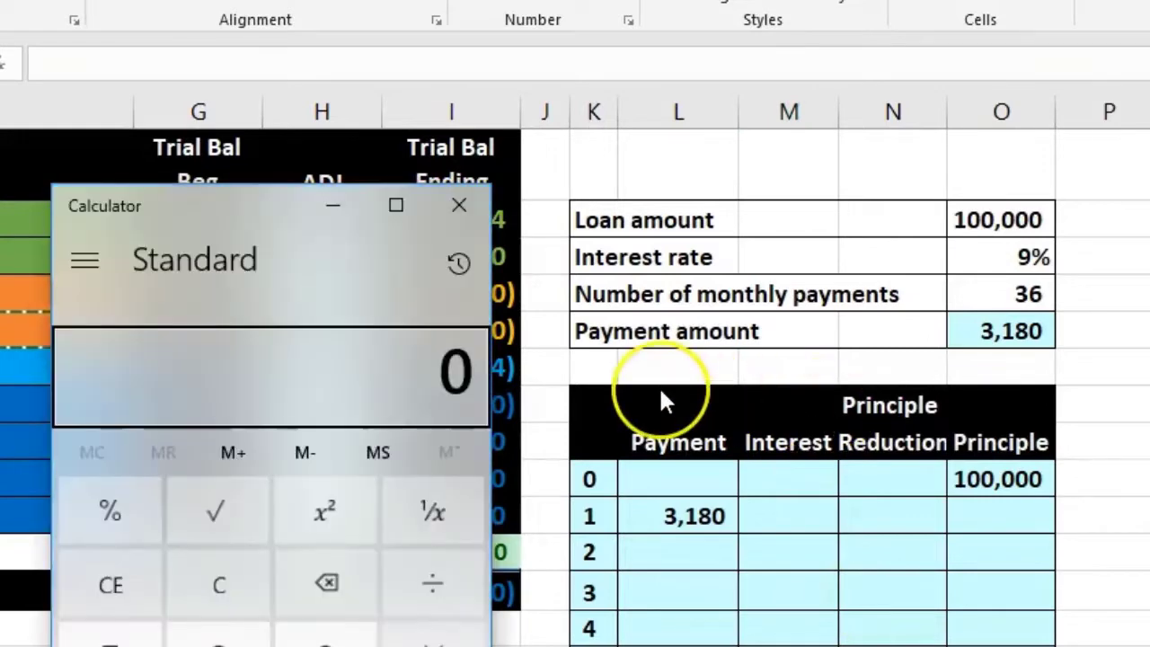
text(100,000)
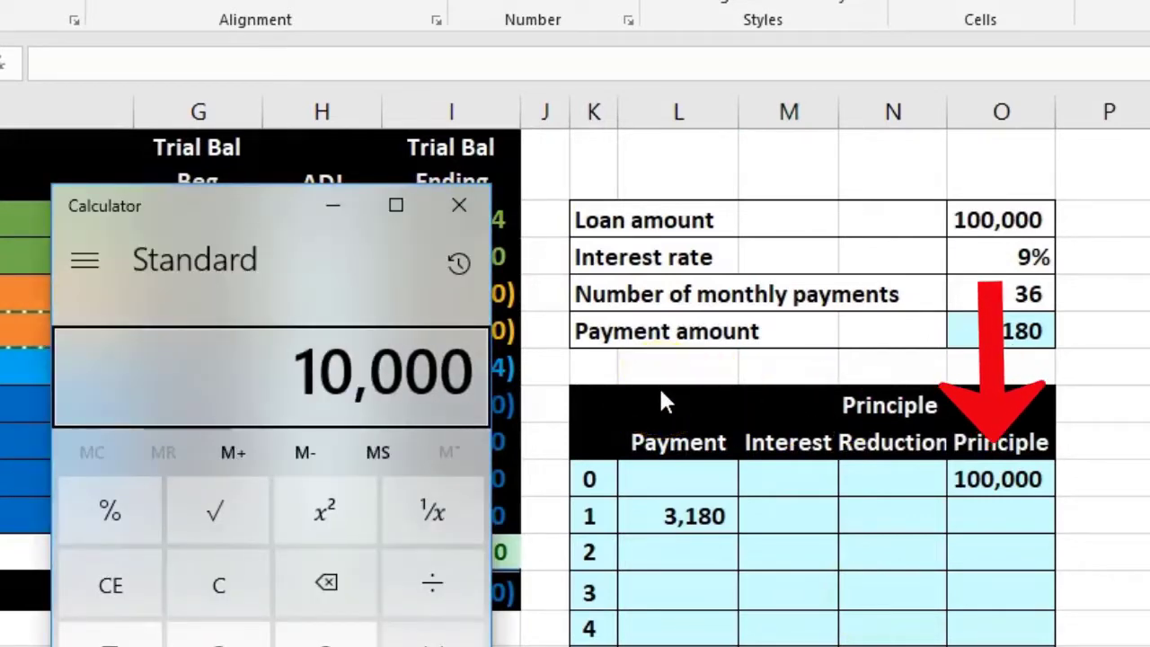
key(asterisk)
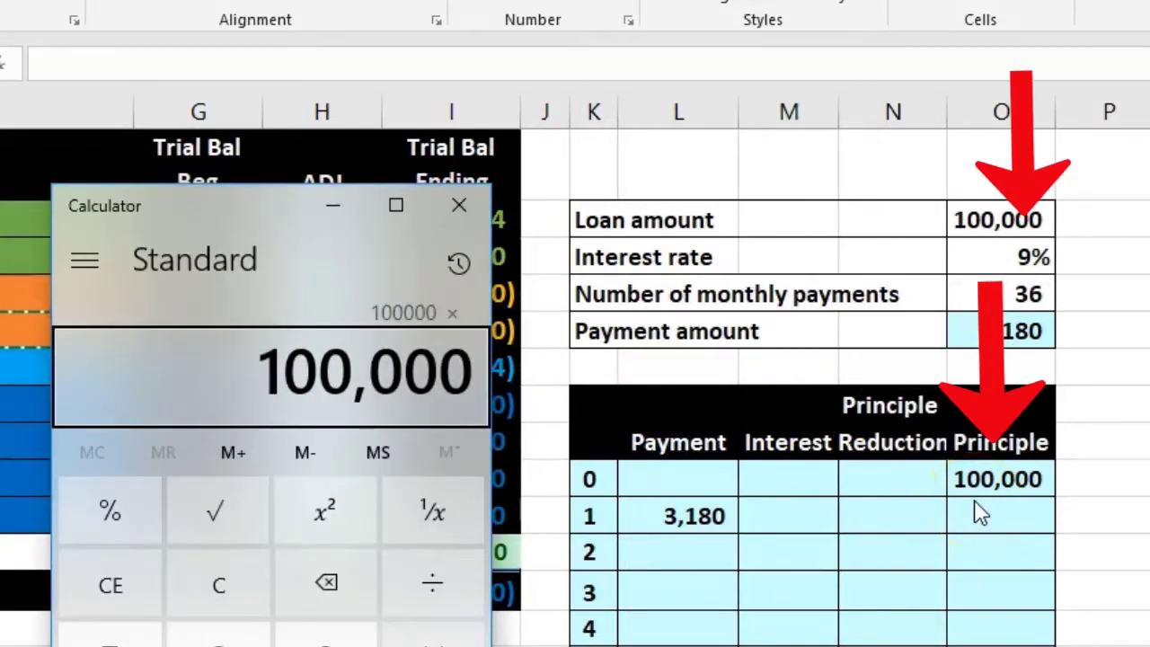
text(.0)
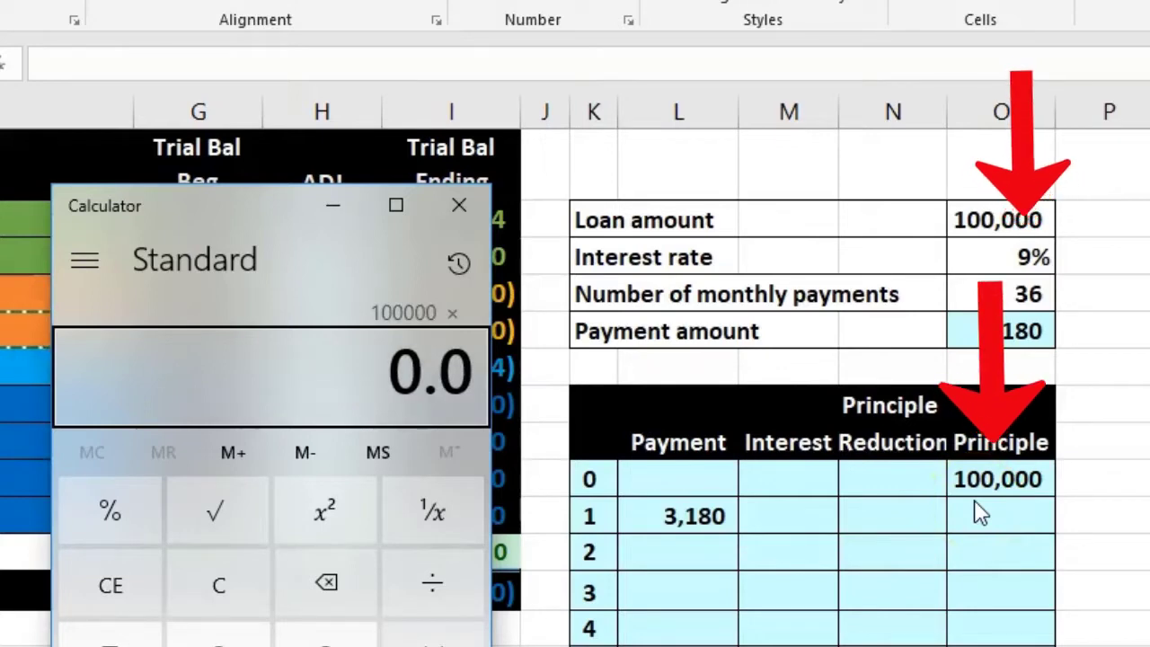
text(9)
key(slash)
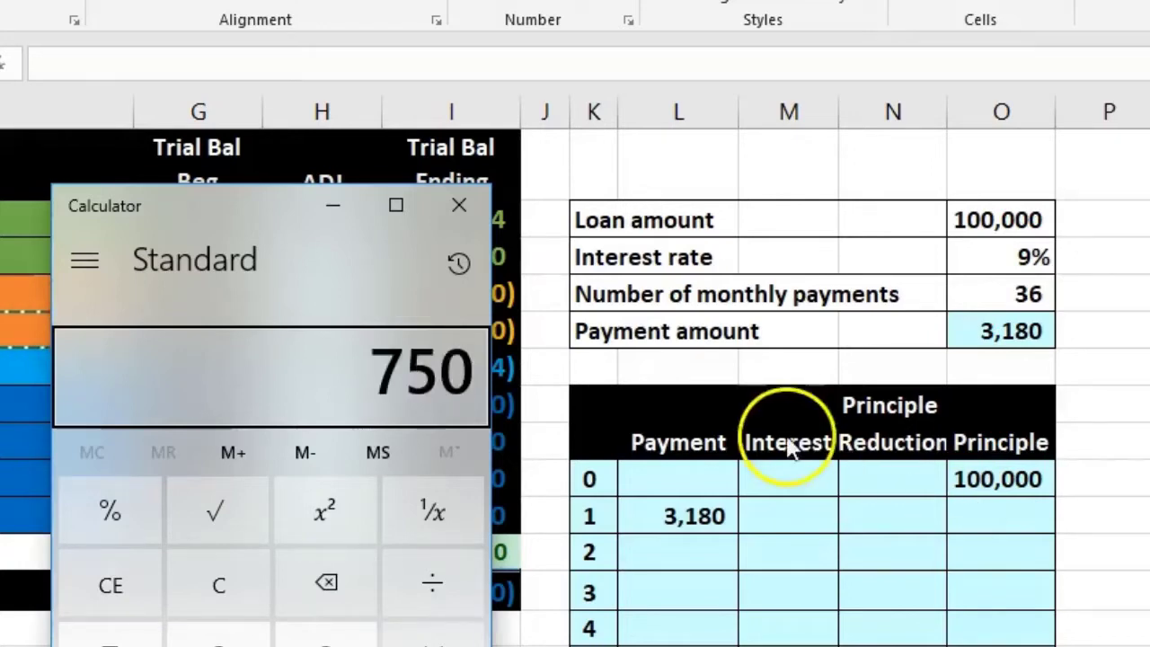
Recheck the interest from the monthly rate by dividing 0.09 by 12 and multiplying by 100,000, and close the Calculator
click(253, 589)
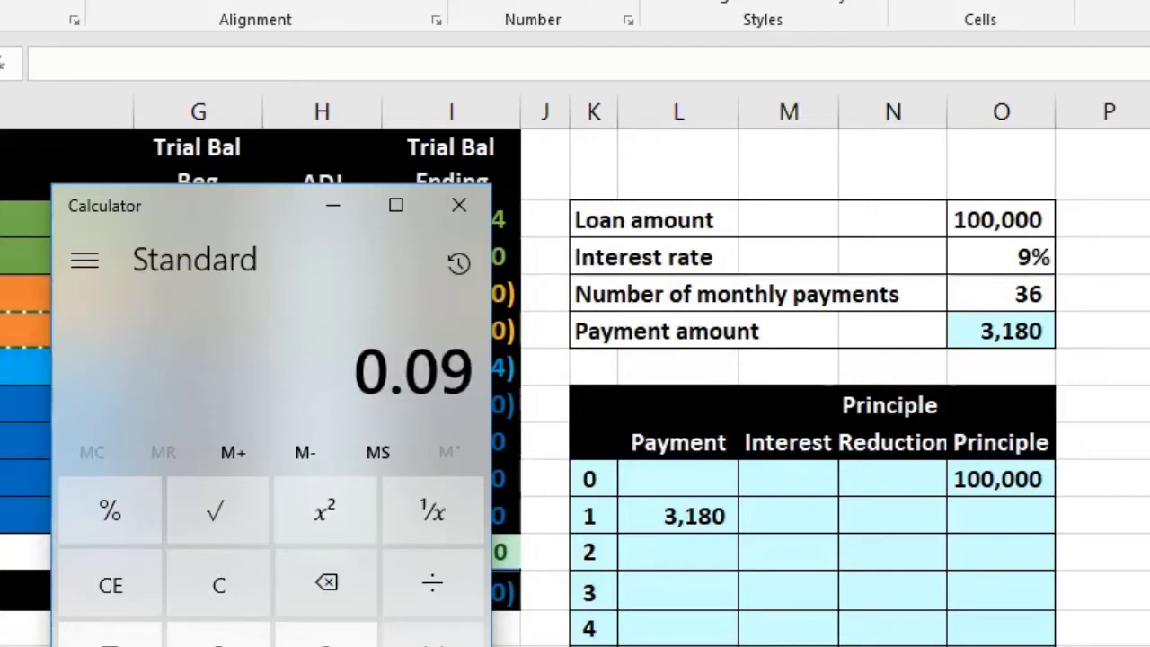
key(Return)
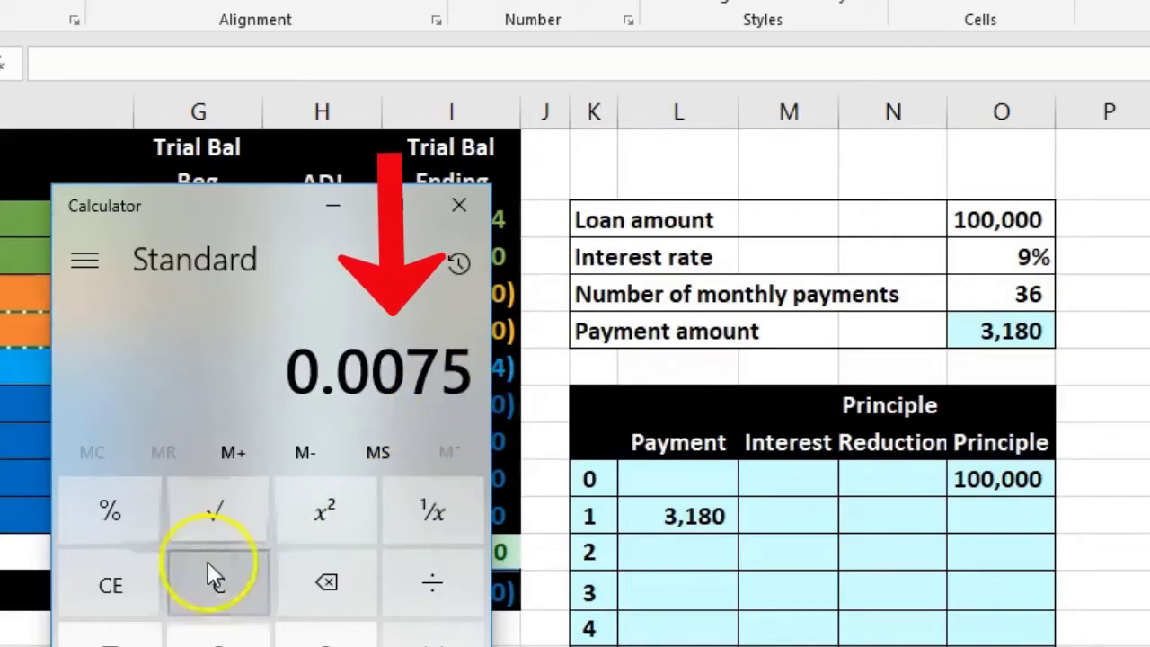
key(asterisk)
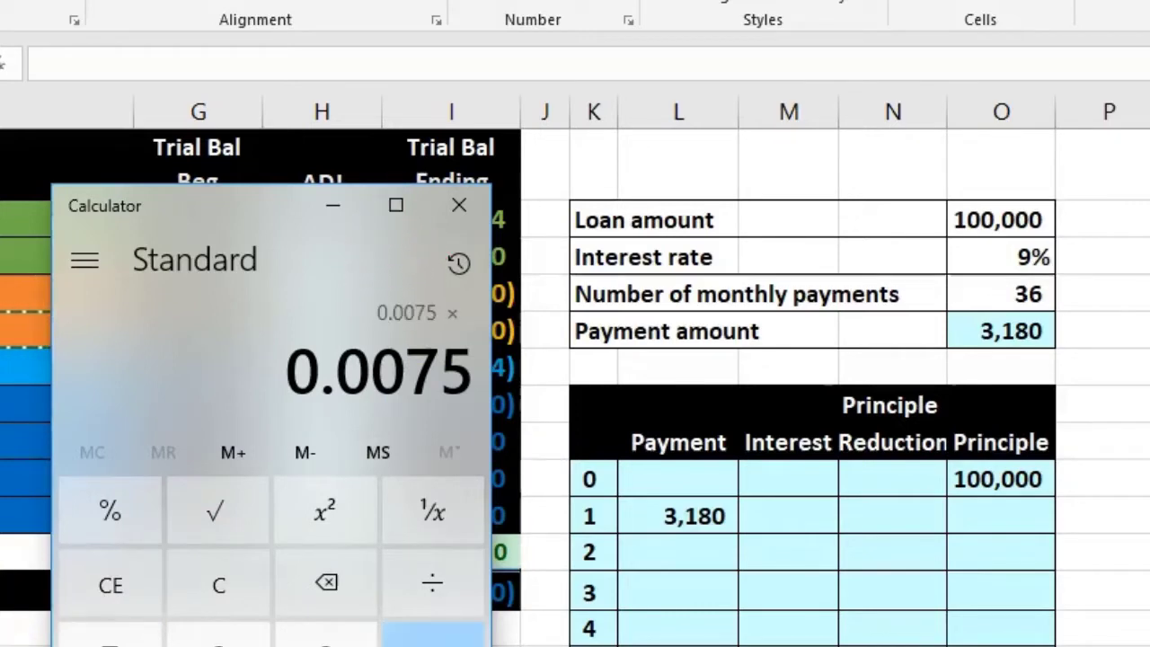
text(1)
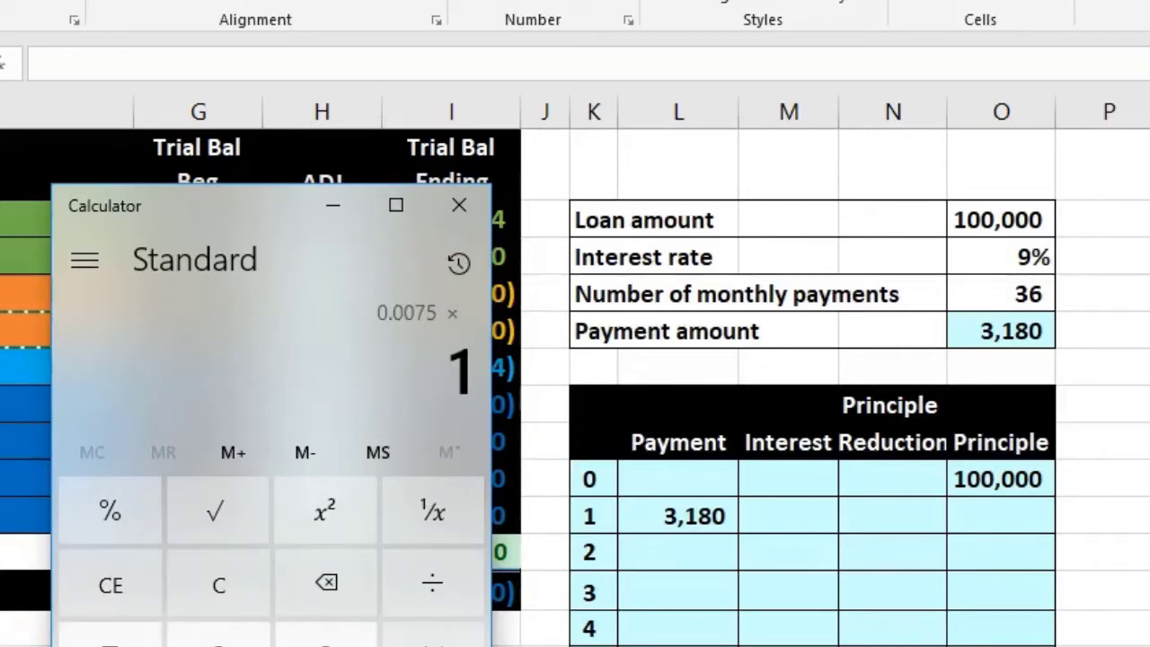
text(00,000)
key(Return)
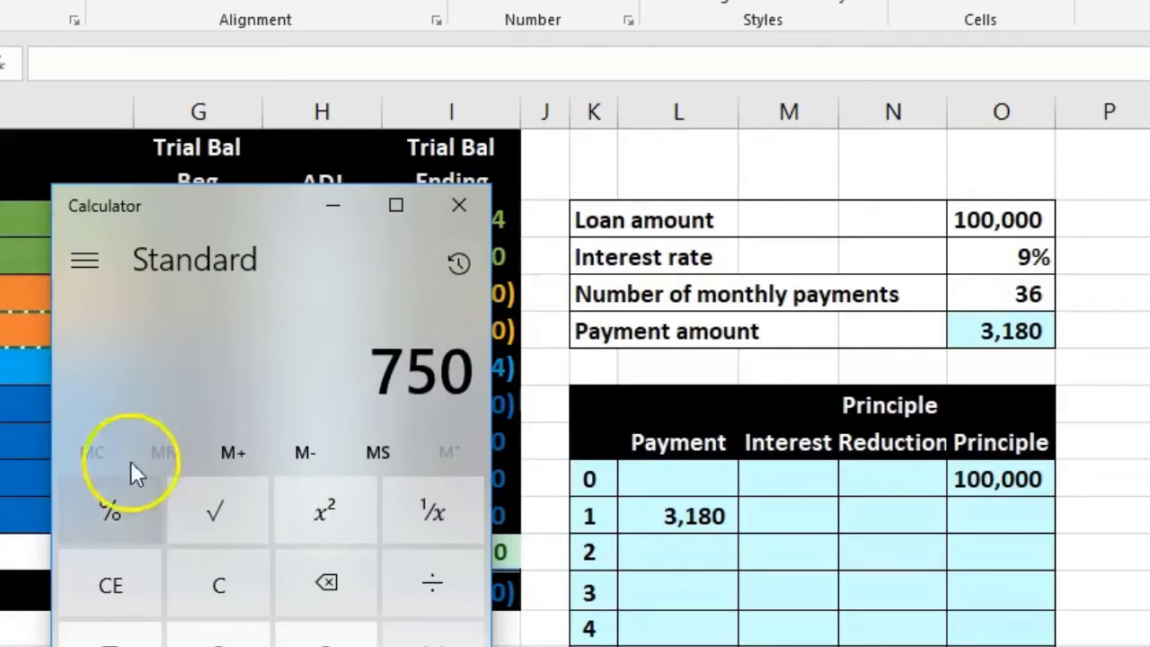
click(459, 205)
Calculate the period 1 interest in M11 from the opening balance and annual rate with =O10*O4/12
click(796, 526)
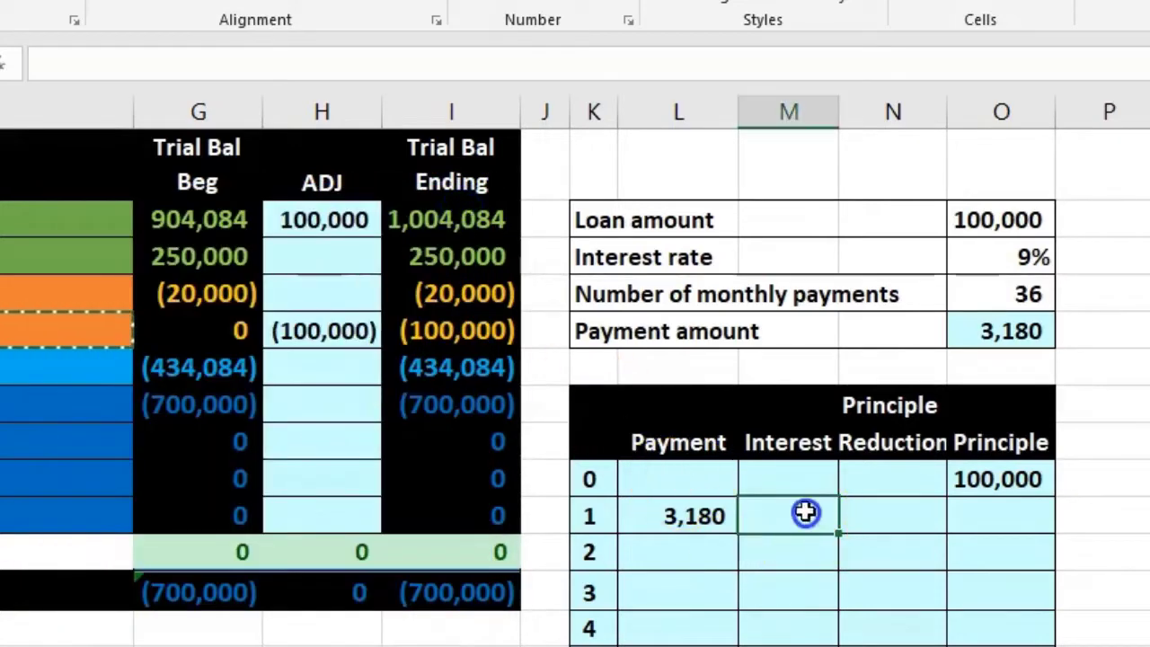
text(=)
click(999, 479)
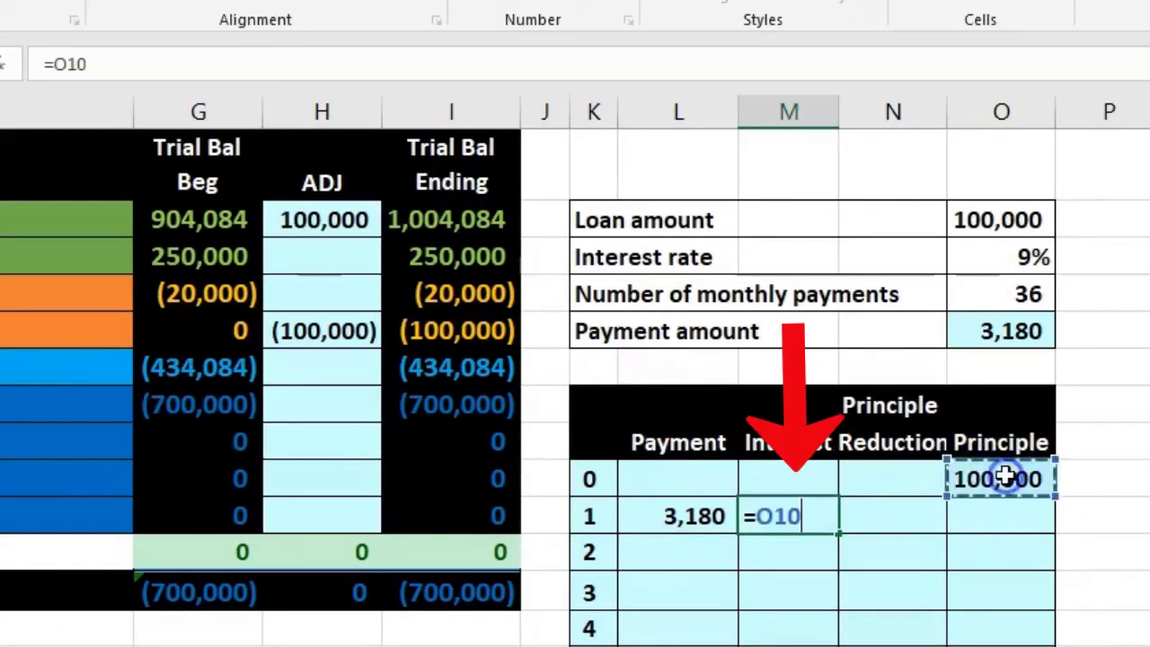
text(*)
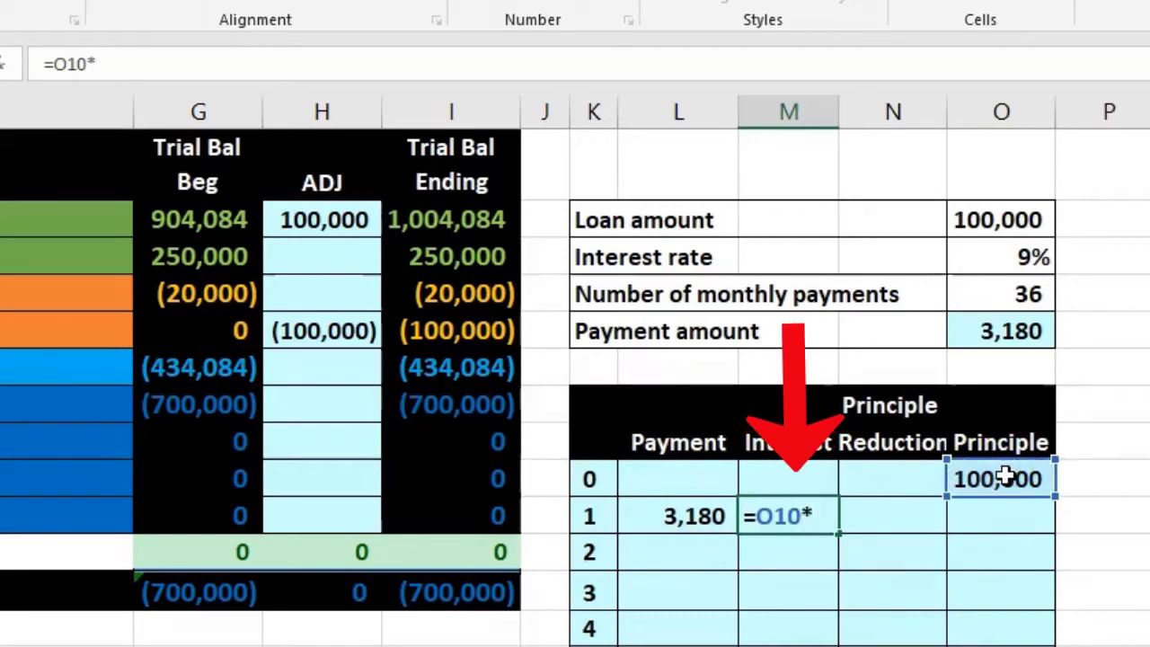
click(999, 259)
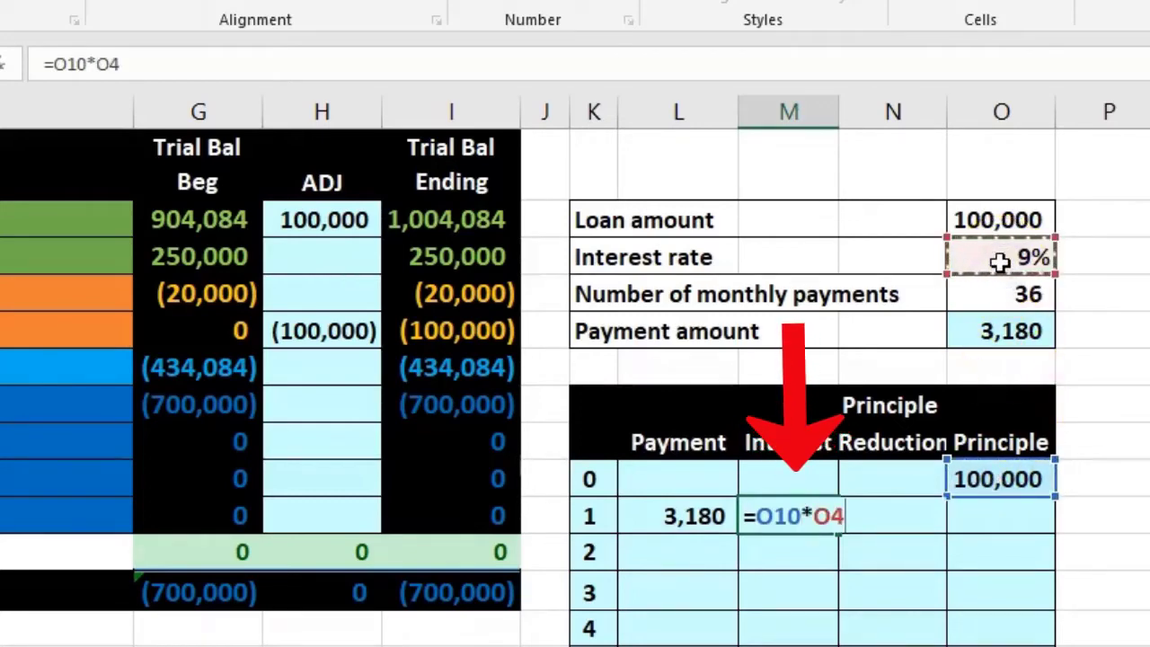
text(/12)
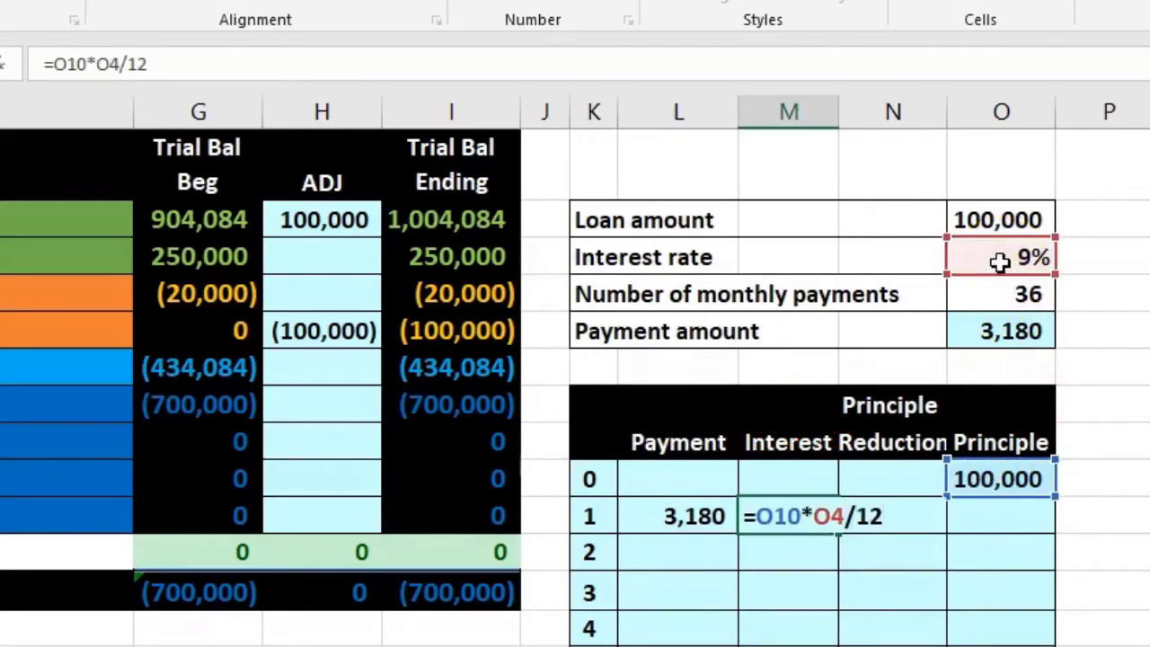
key(Tab)
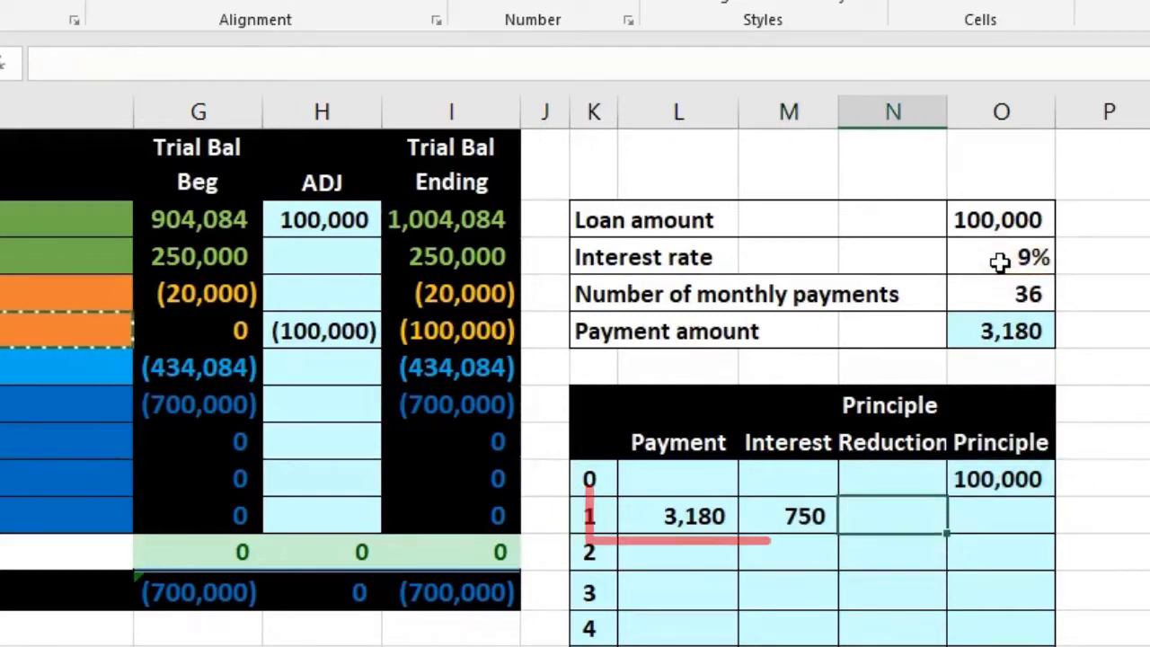
Calculate the period 1 principal reduction in N11 as payment minus interest with =L11-M11
click(696, 516)
click(803, 516)
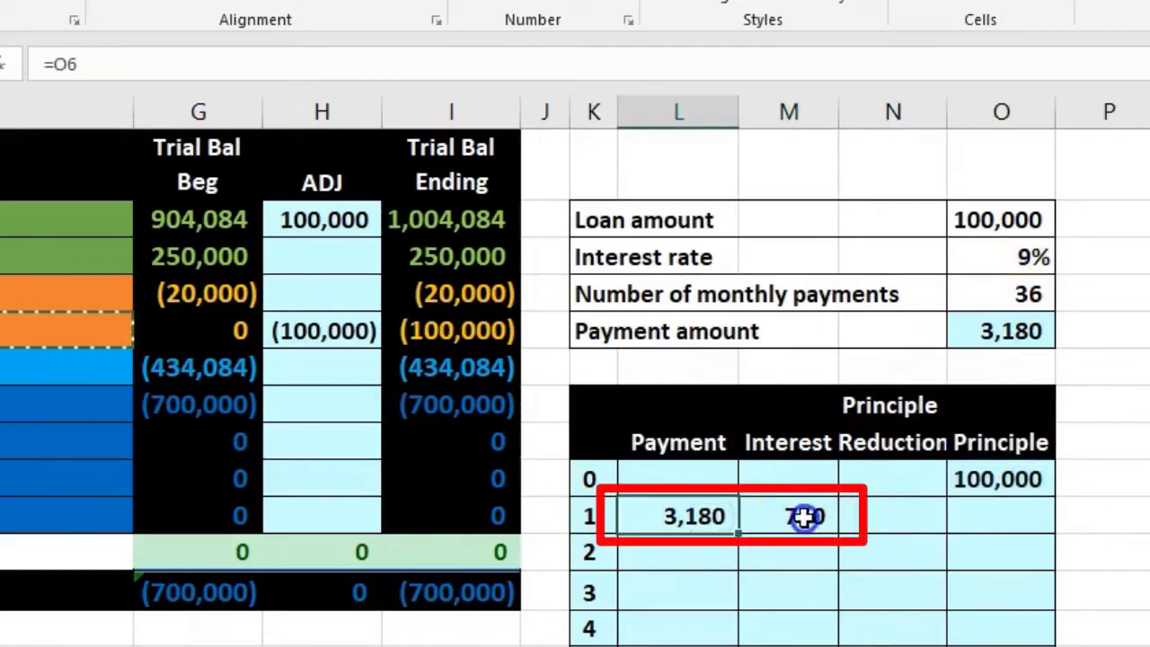
click(853, 516)
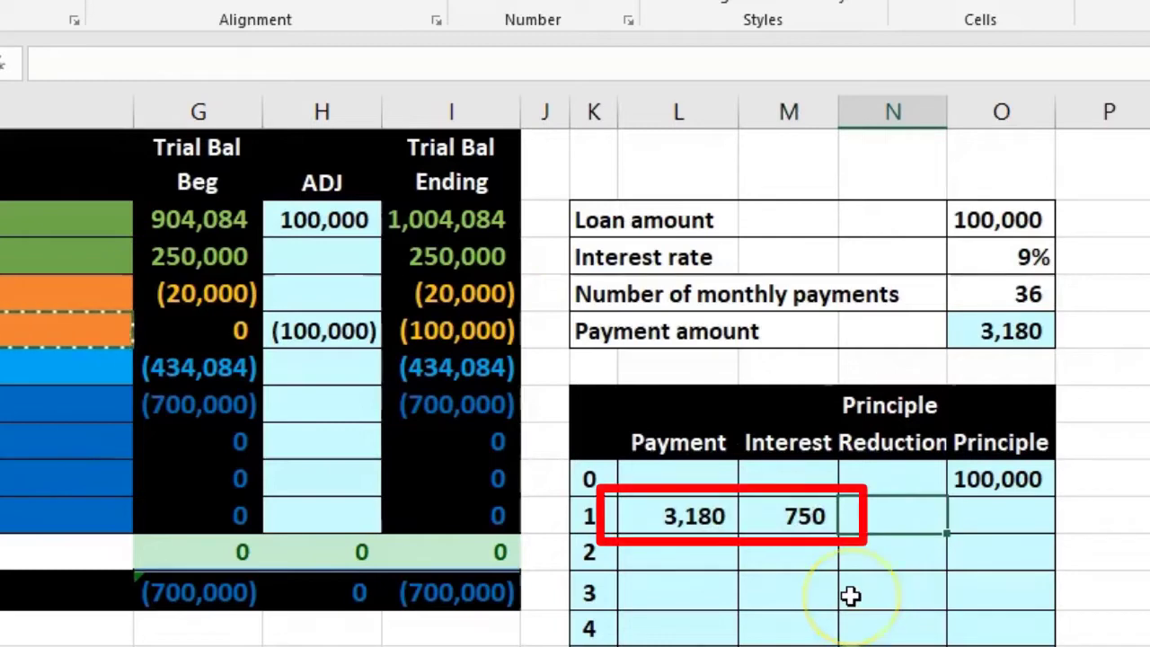
text(=)
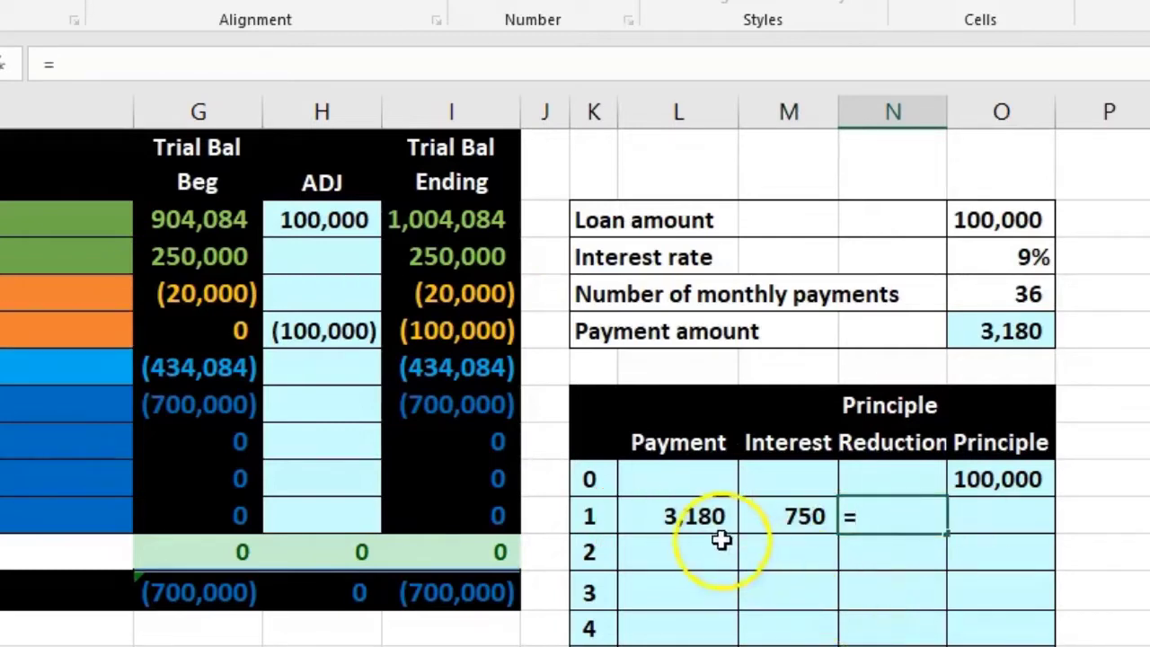
click(705, 515)
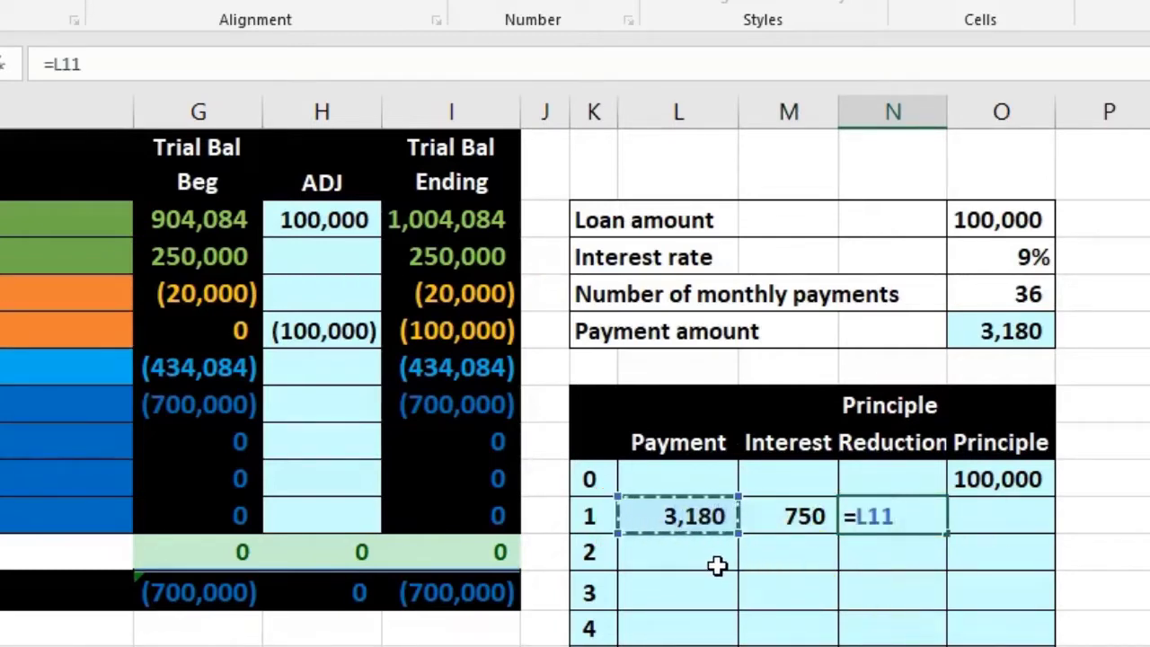
text(-)
click(764, 515)
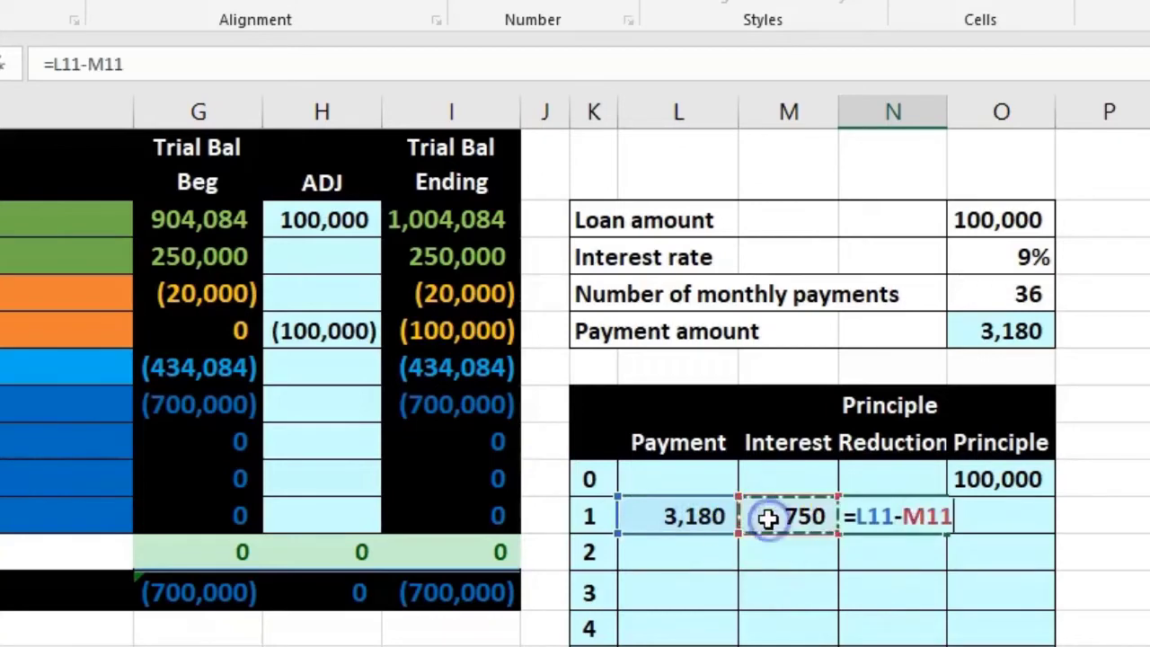
key(Return)
click(914, 515)
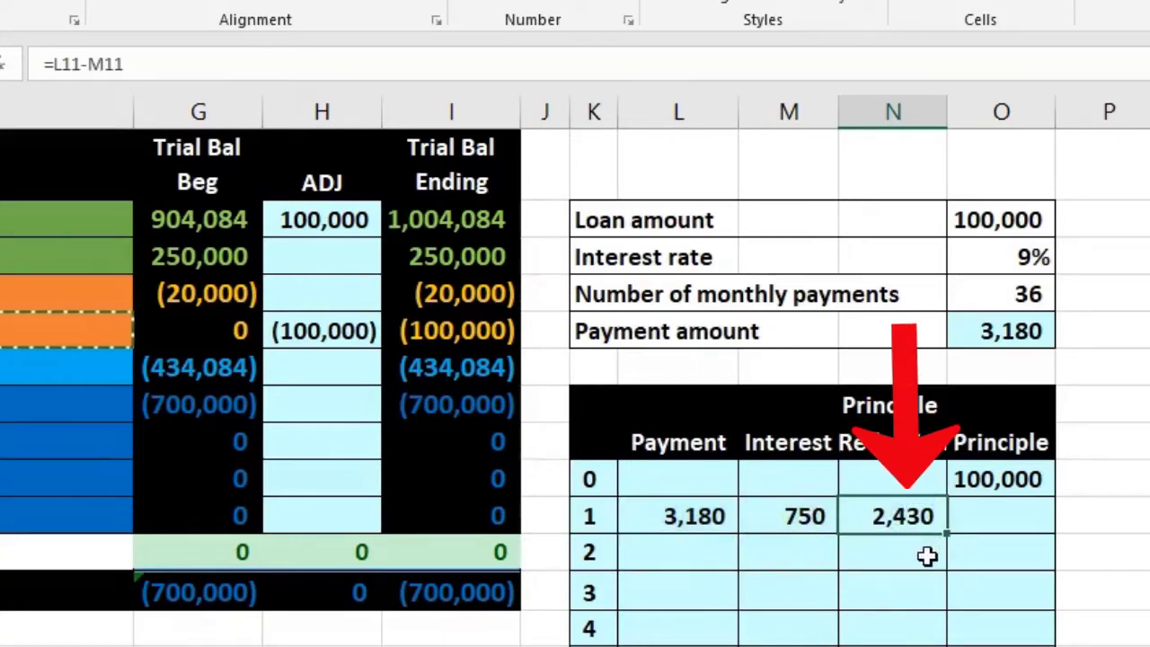
Calculate the remaining principal after period 1 in O11 with =O10-N11
click(1014, 517)
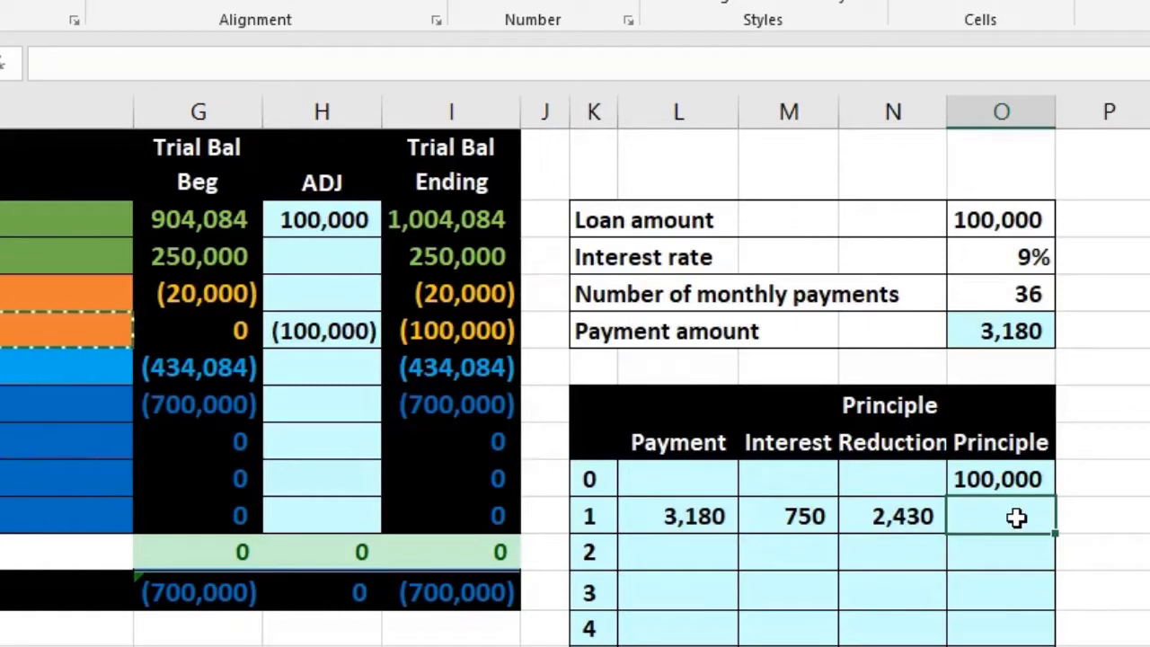
text(=)
click(992, 480)
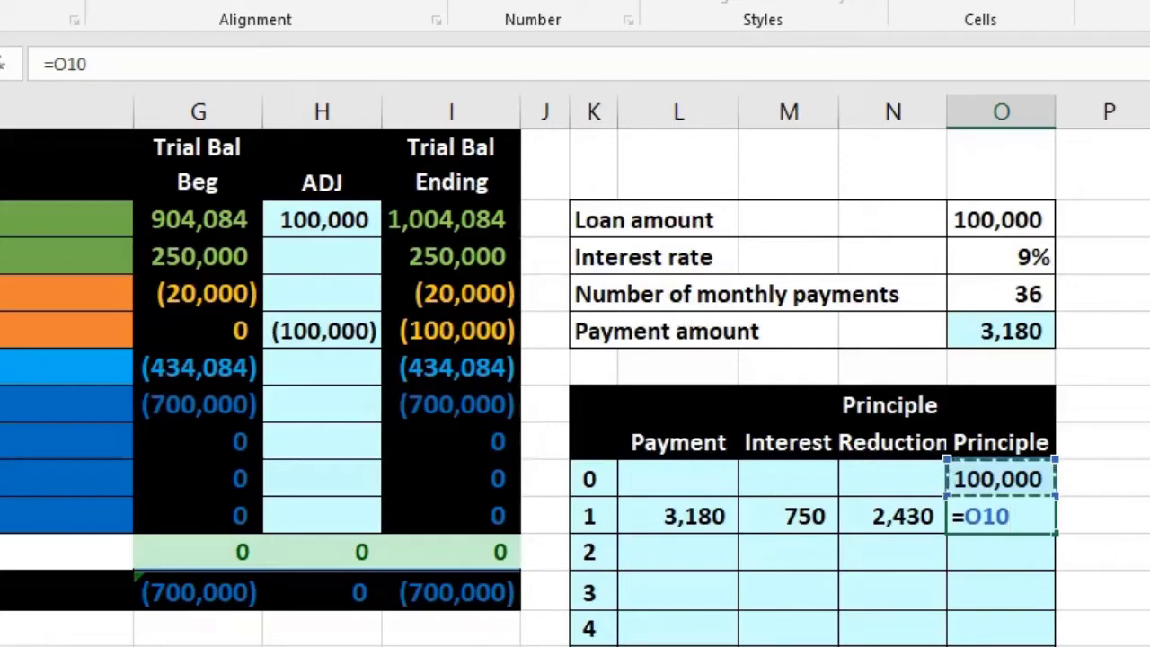
click(910, 503)
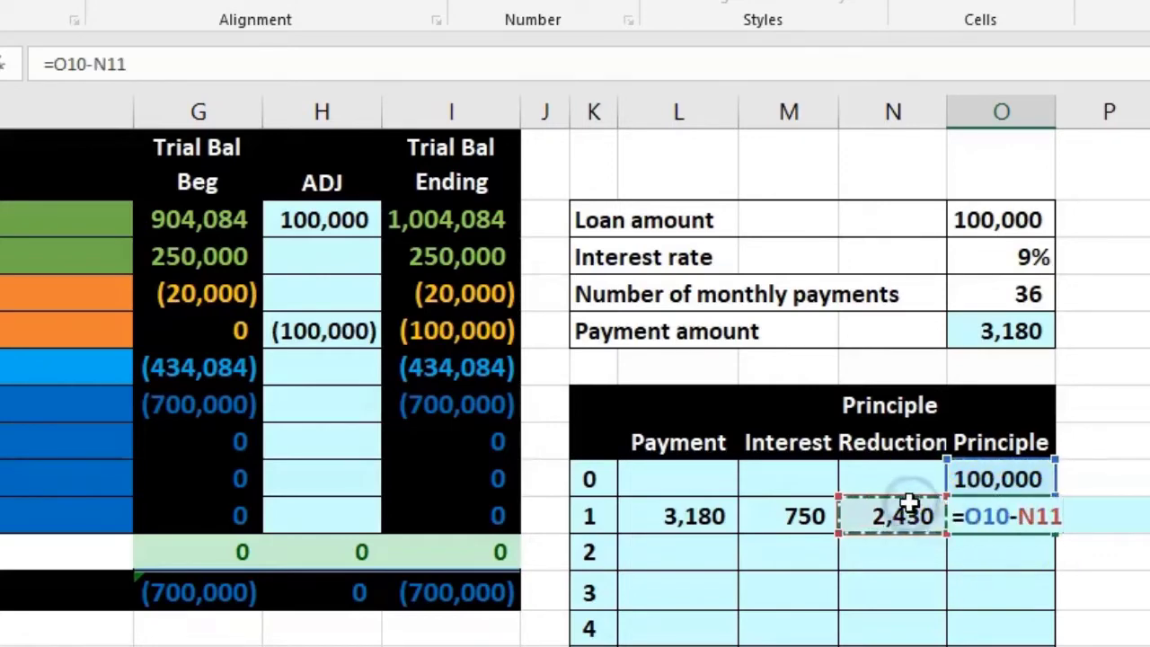
key(Return)
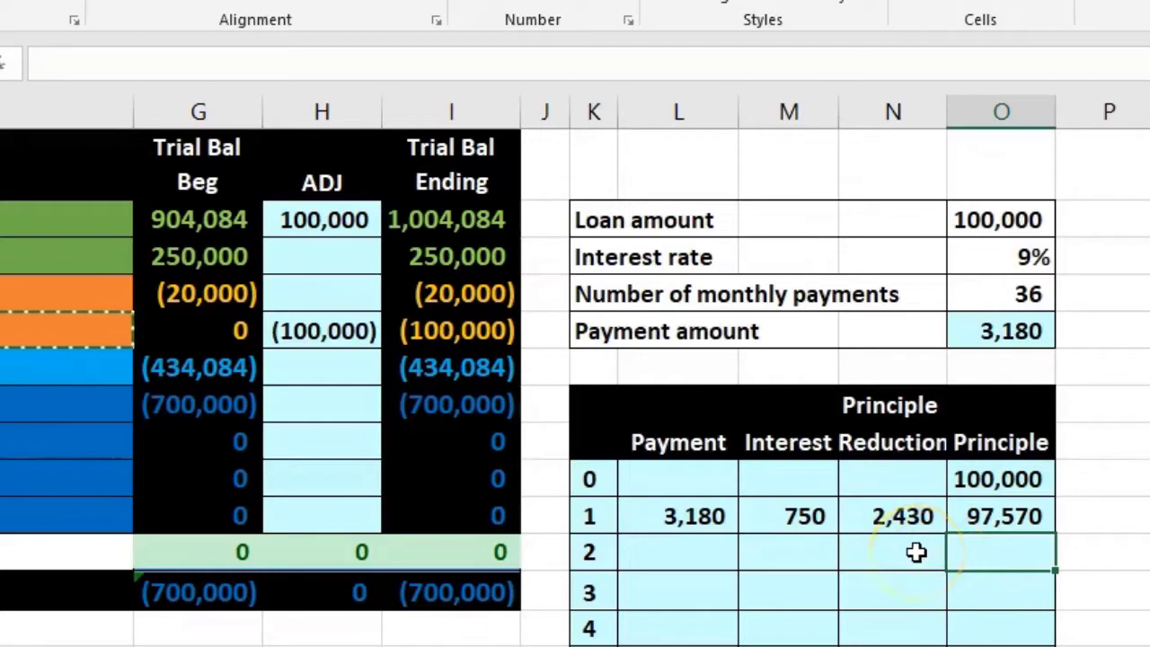
Review the period 1 row against the loan's ending trial balance, and examine the empty table through the period 36 principal cell
click(687, 514)
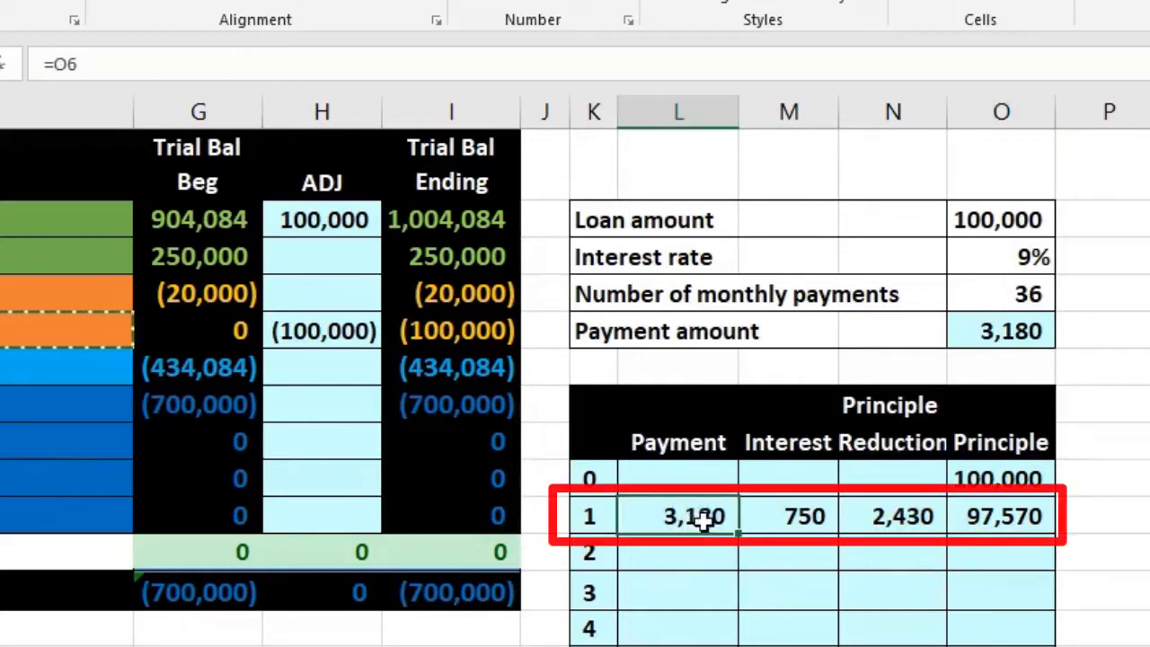
click(787, 509)
click(887, 512)
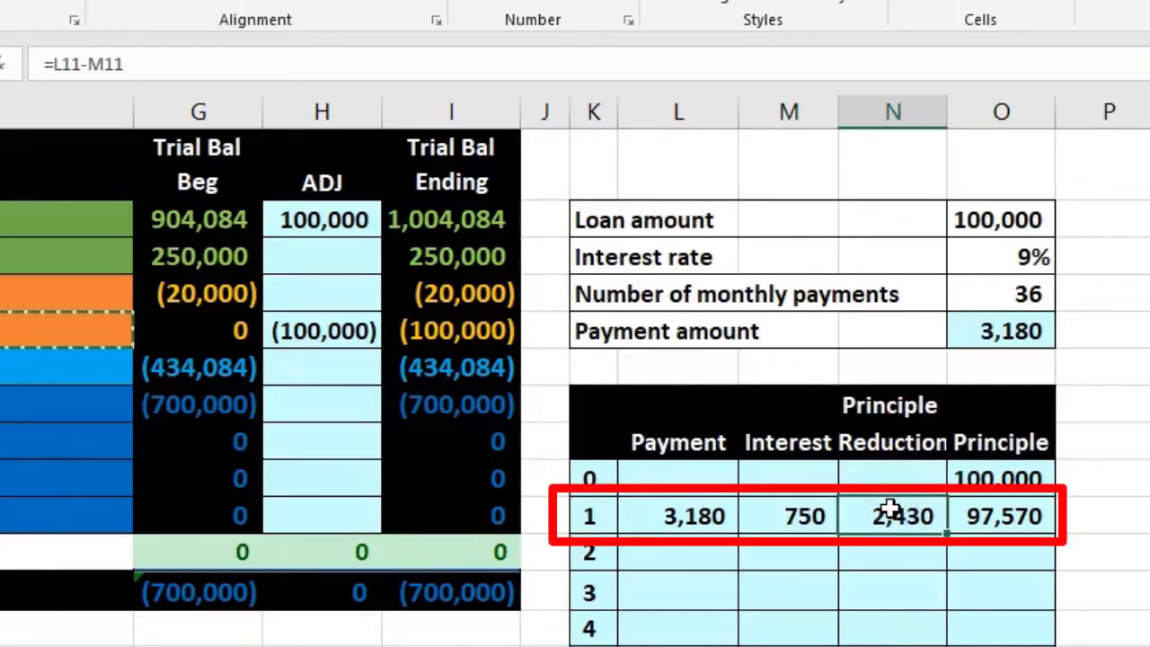
click(988, 515)
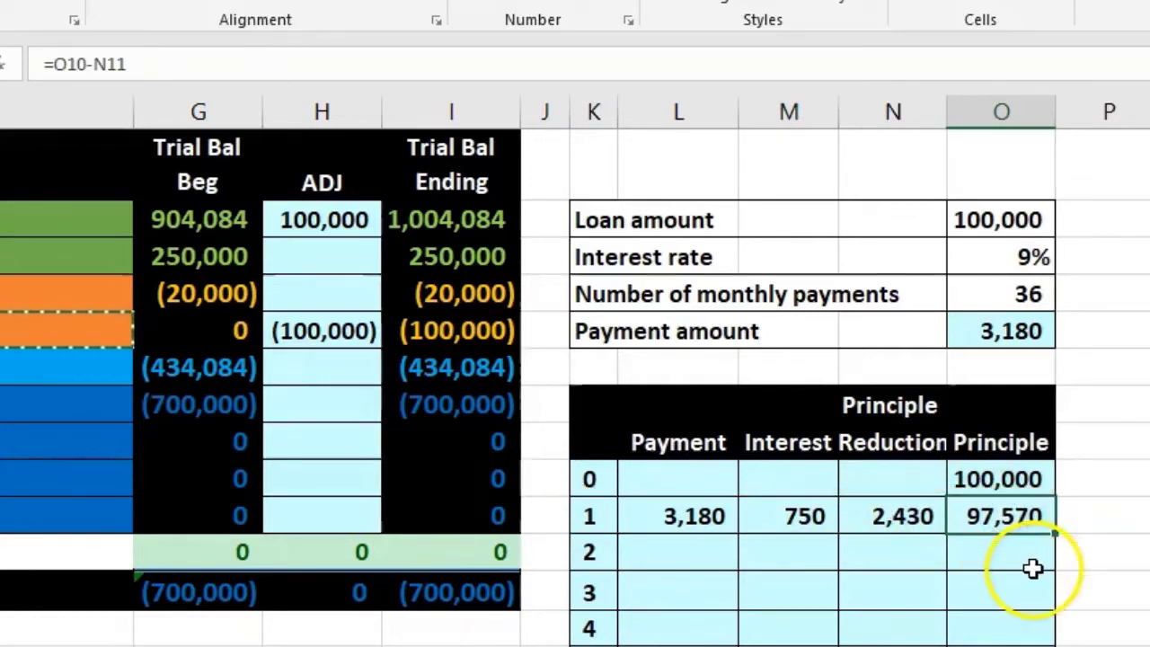
click(476, 333)
click(1012, 525)
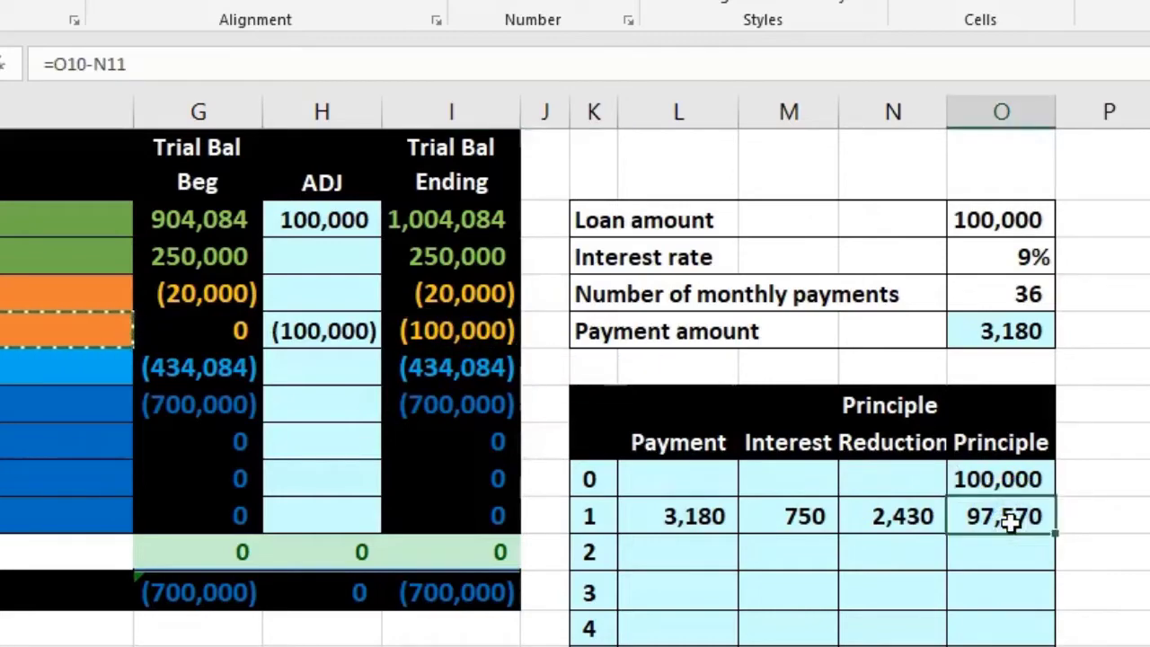
click(714, 545)
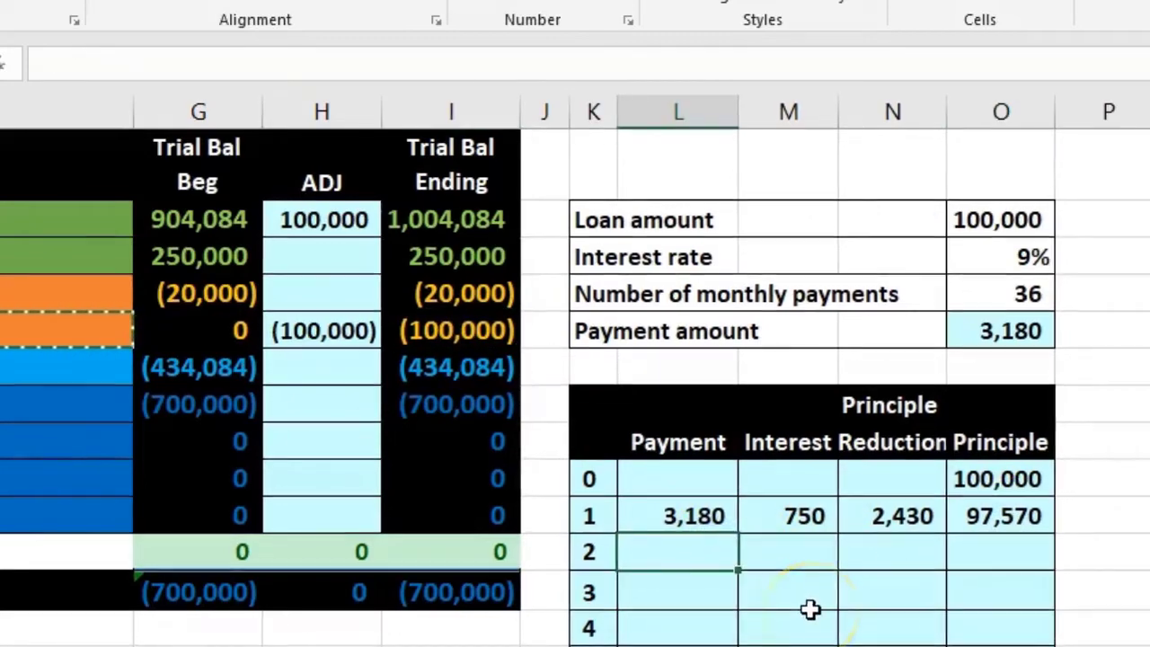
scroll(804, 463, down, 10)
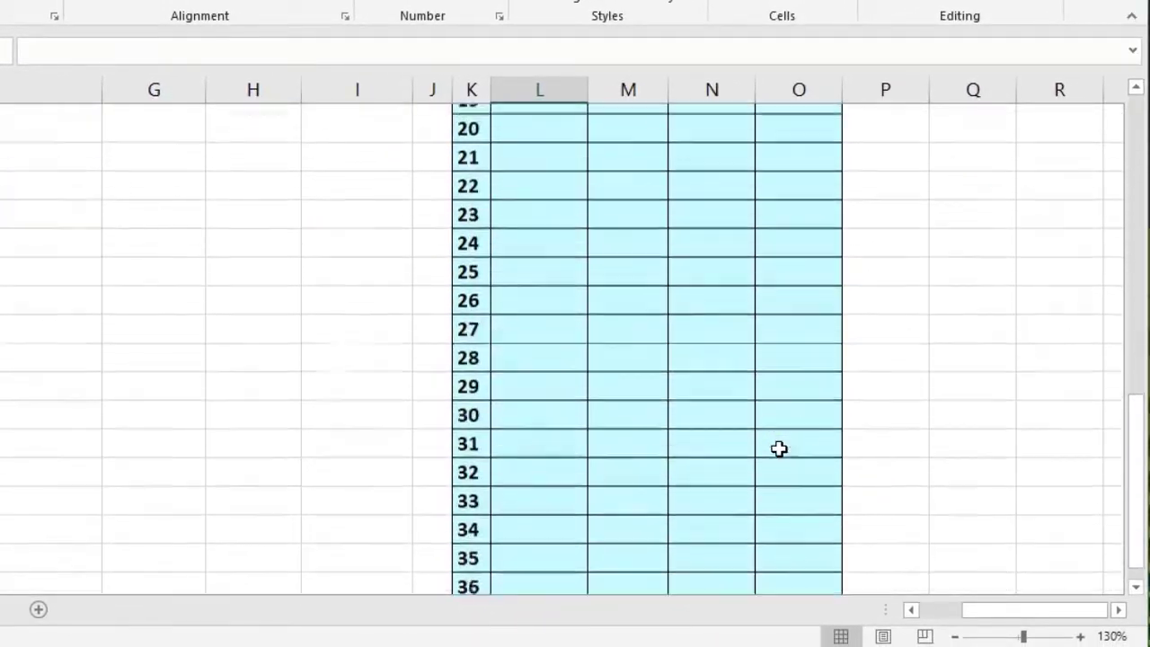
scroll(779, 448, down, 1)
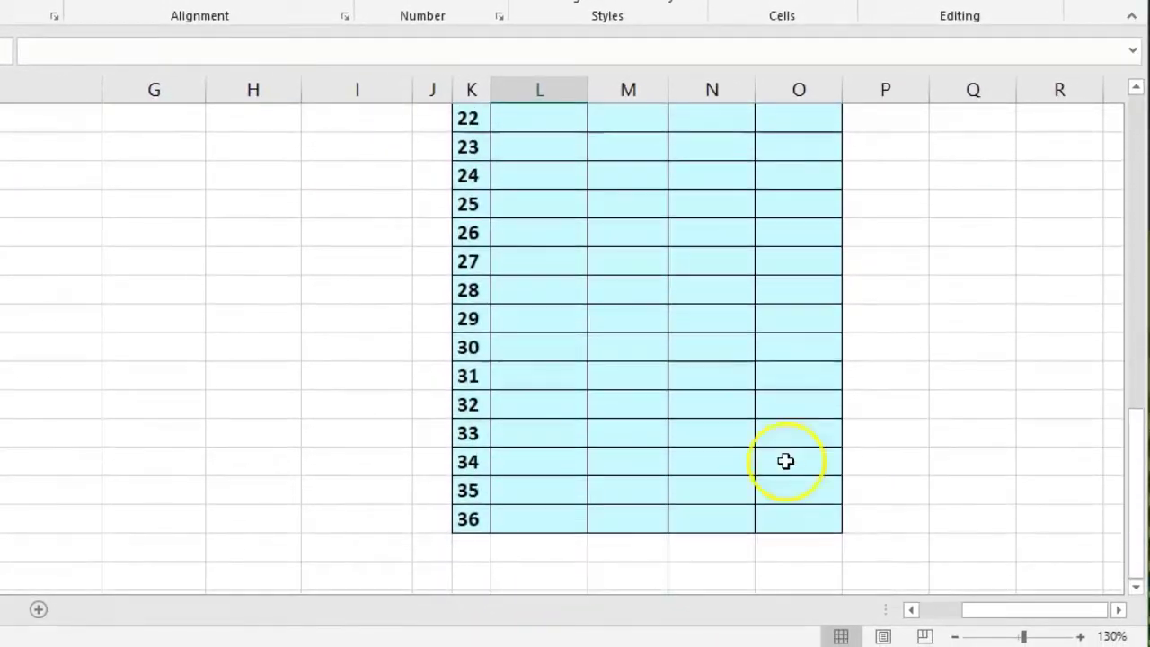
click(795, 517)
scroll(803, 514, up, 10)
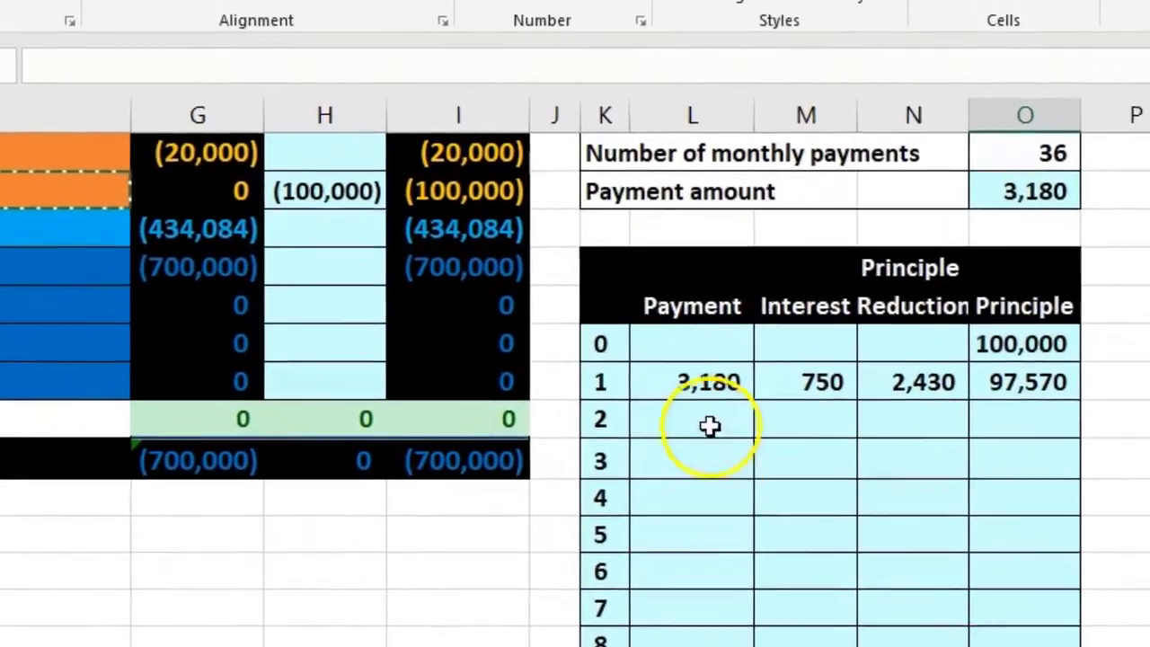
Set the period 2 payment in L12 to reference the period 1 payment with =L11
click(709, 425)
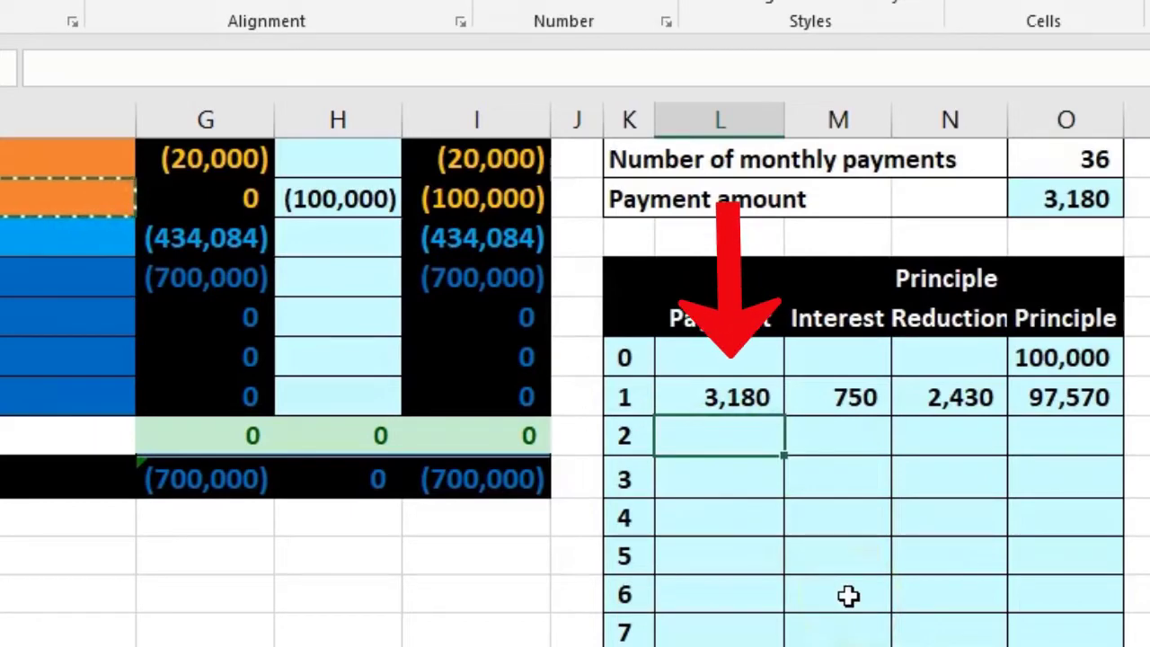
text(=)
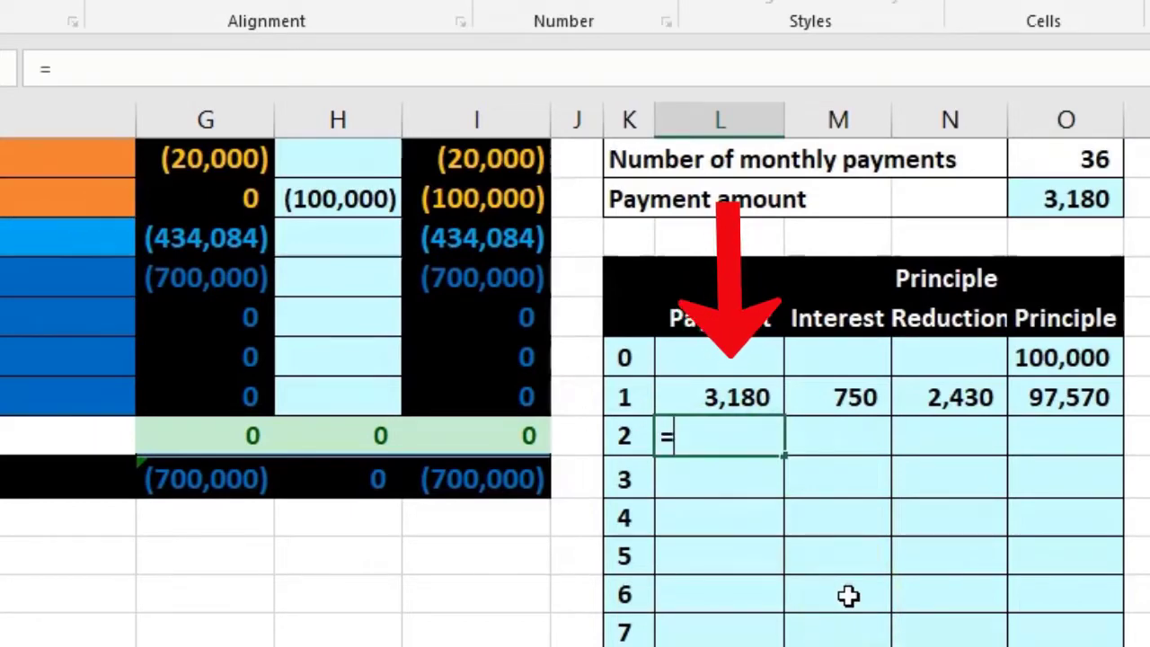
key(Up)
key(Return)
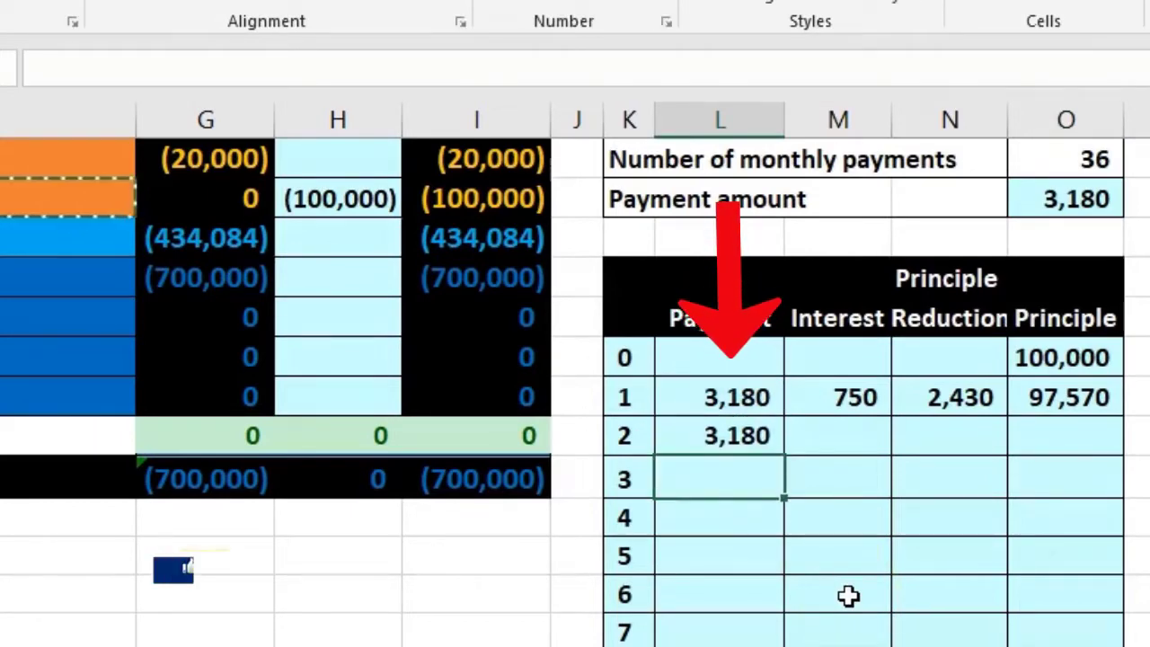
click(731, 436)
Calculate the period 2 interest in M12 from the remaining principal and annual rate with =O11*O4/12
click(814, 440)
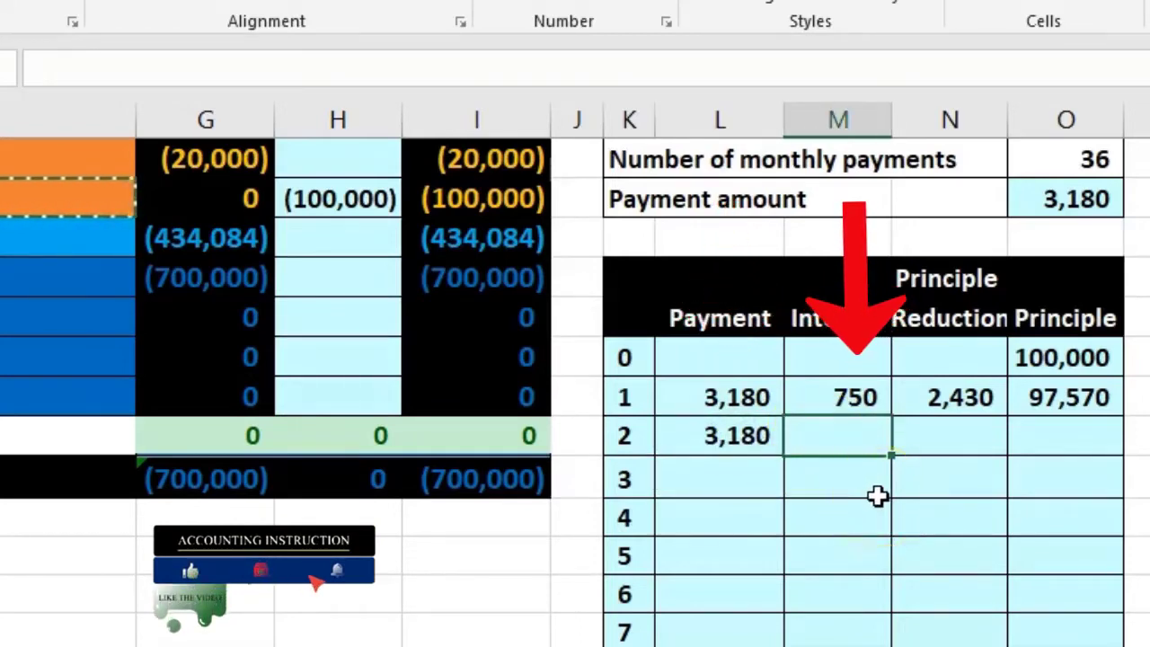
text(=)
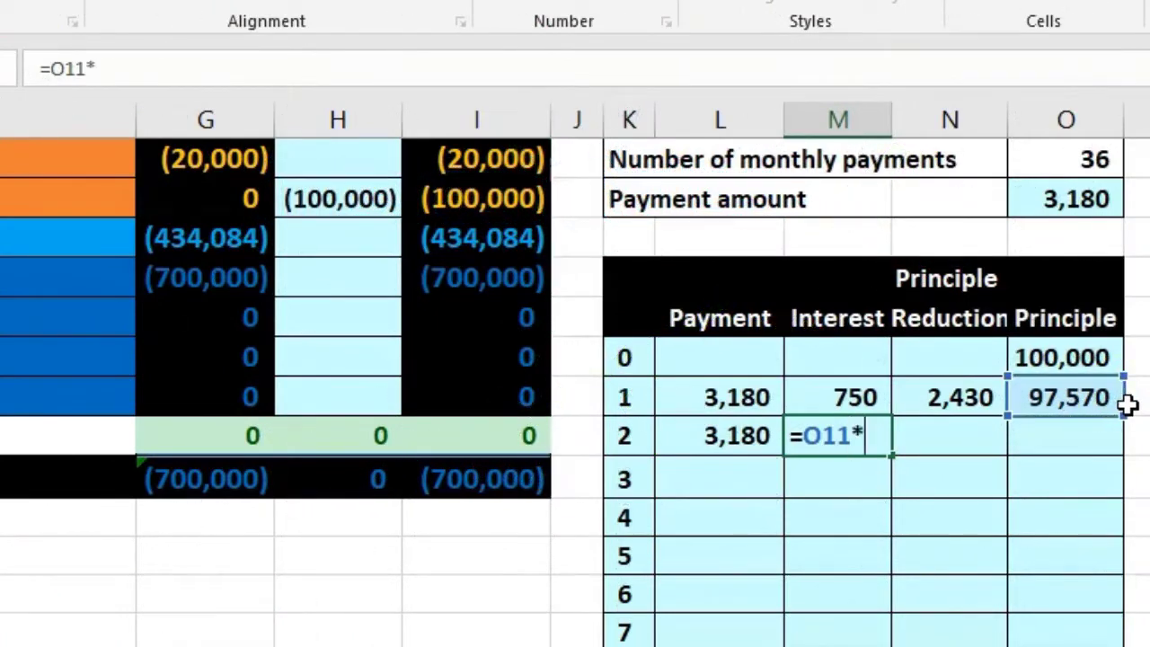
scroll(1127, 405, up, 2)
click(1065, 281)
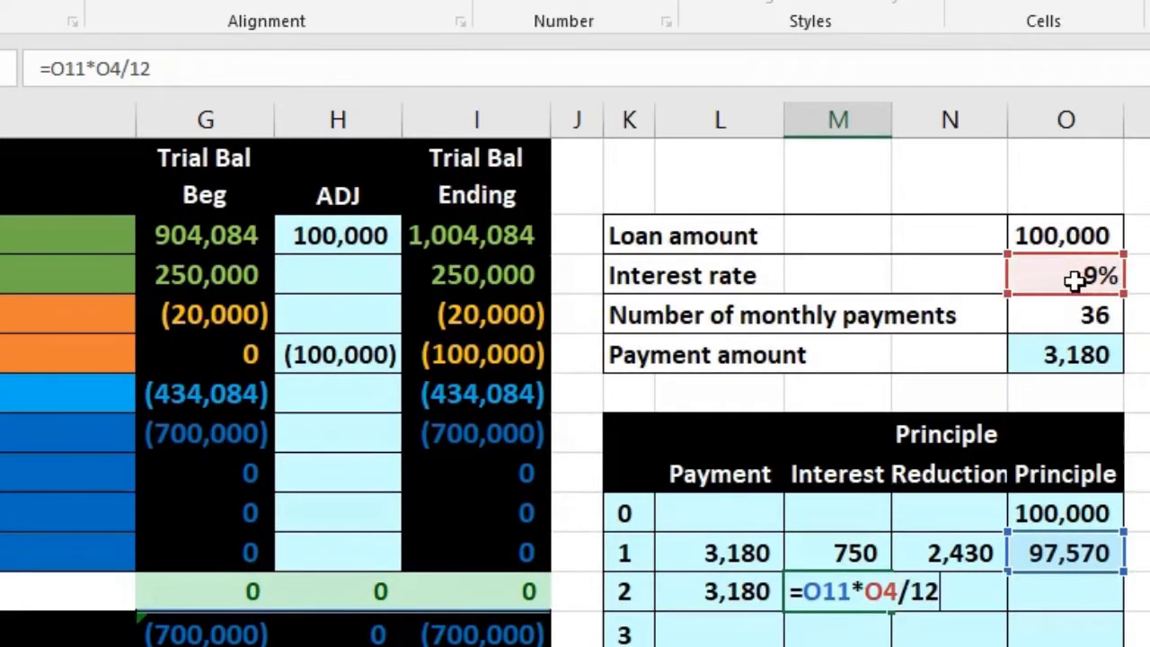
text(/12)
key(Return)
click(849, 591)
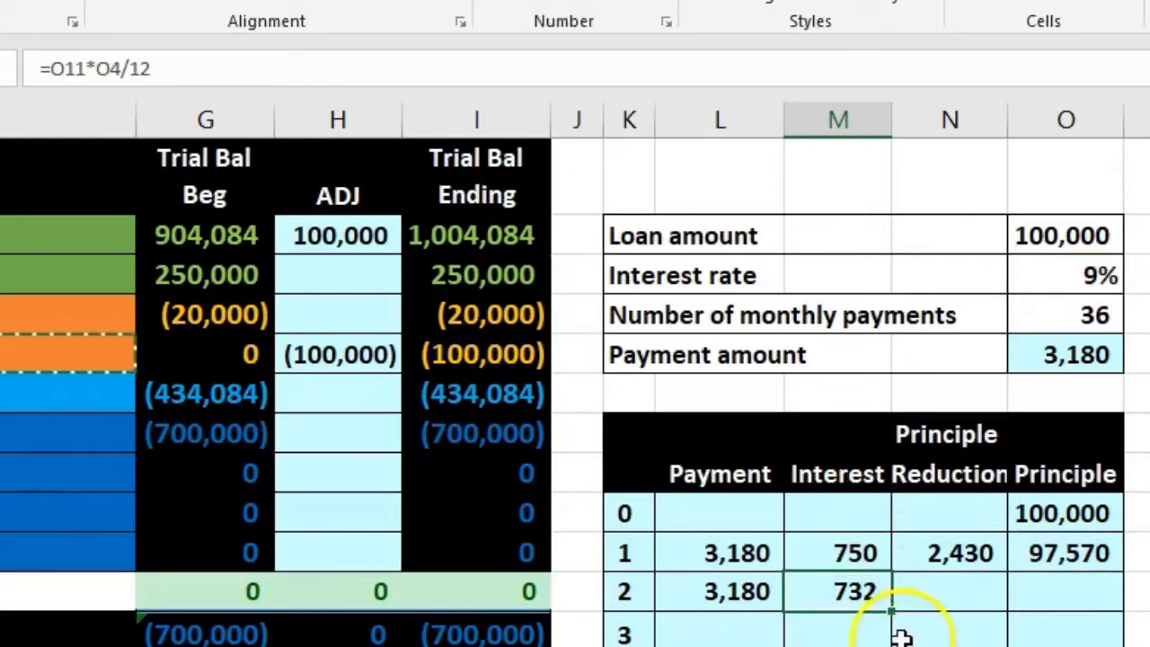
Calculate the period 2 principal reduction in N12 as payment minus interest with =L12-M12
click(977, 588)
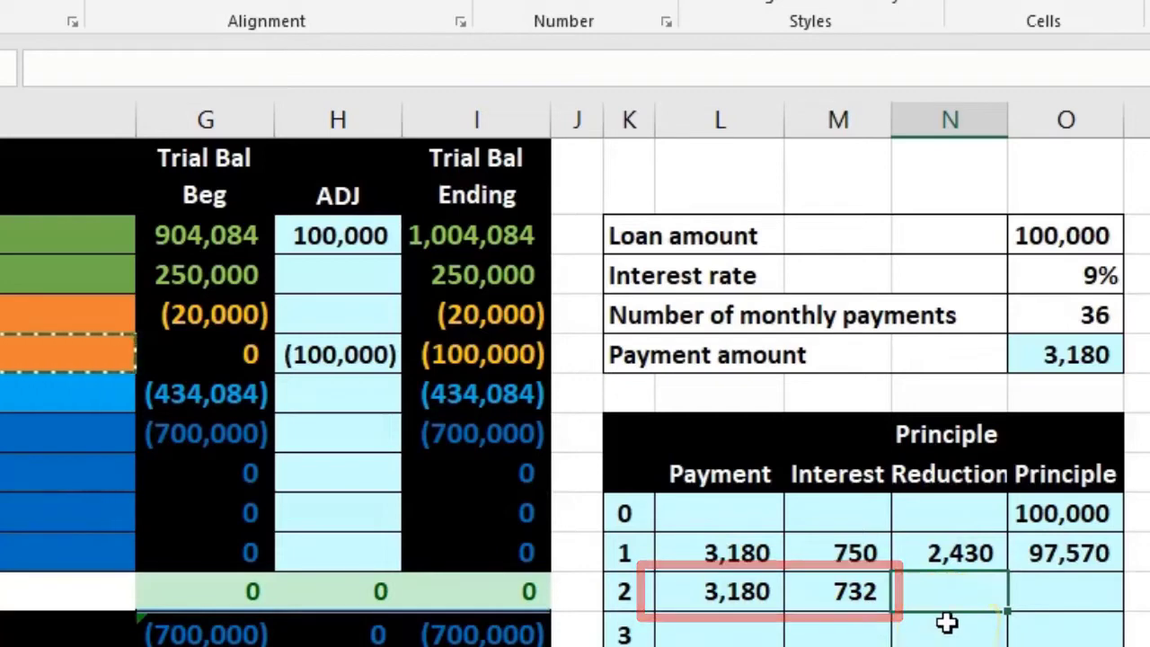
text(=)
click(717, 602)
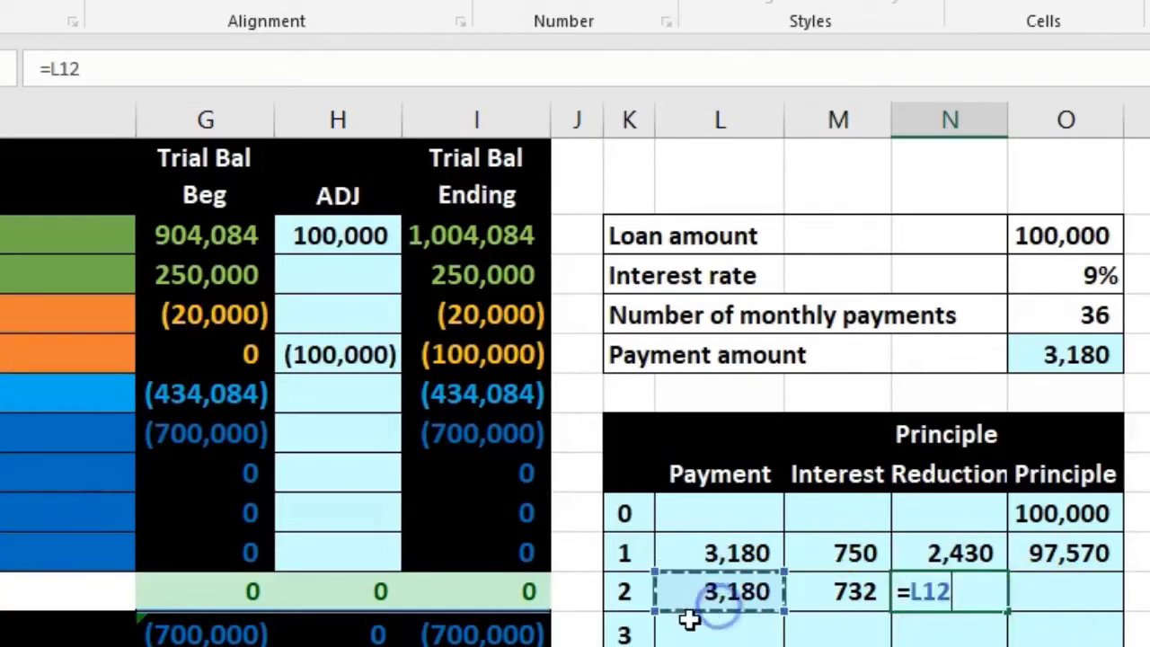
click(849, 600)
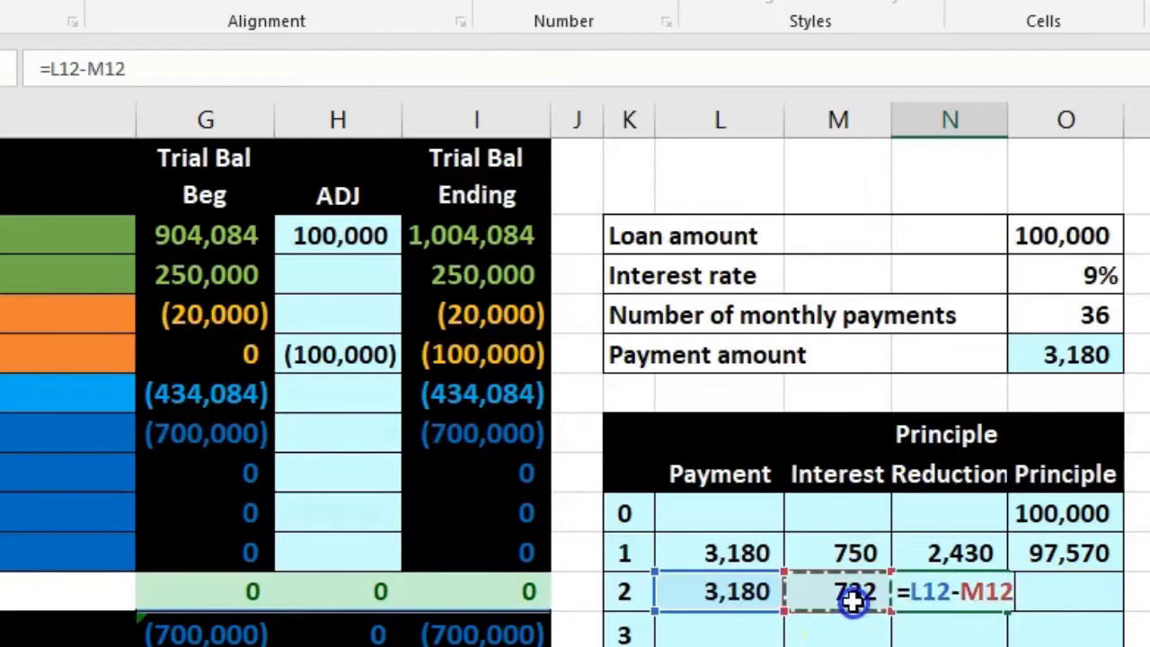
key(Return)
click(959, 592)
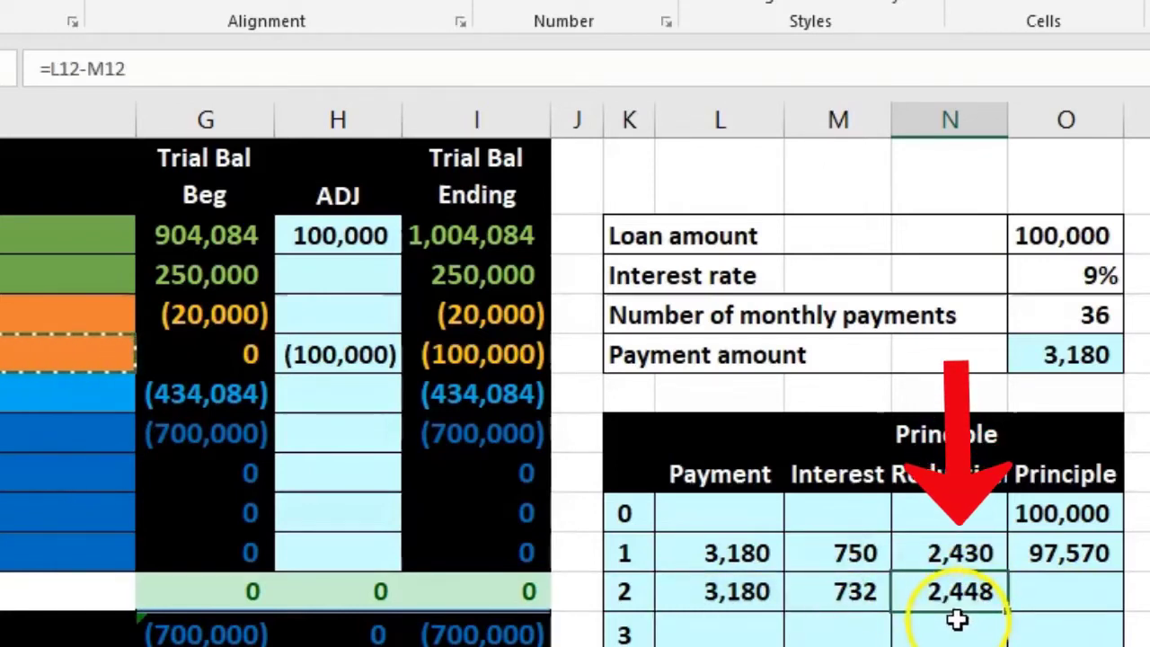
Calculate the period 2 remaining principal in O12 as prior principal minus principal reduction with =O11-N12
click(1047, 590)
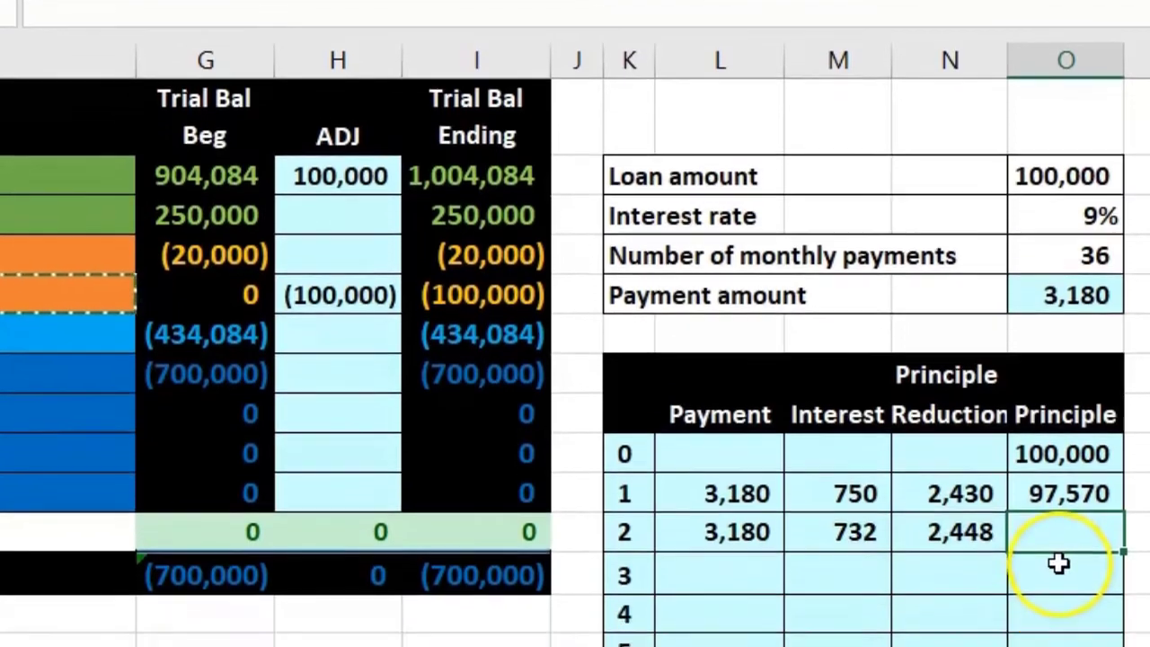
text(=)
click(1065, 402)
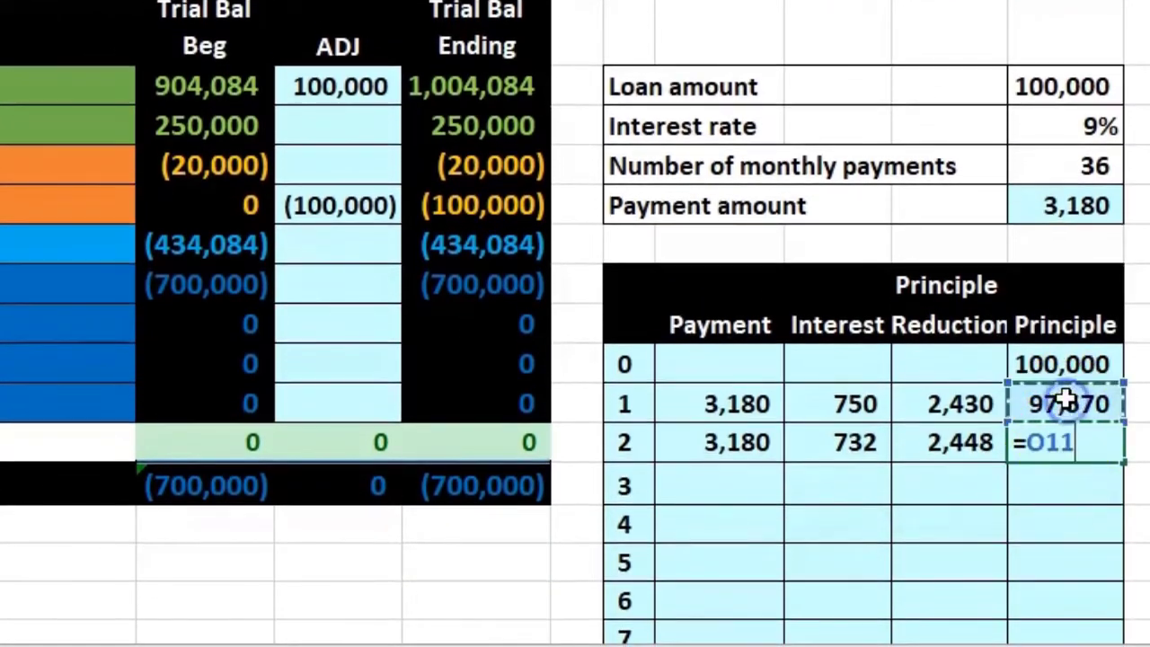
text(-)
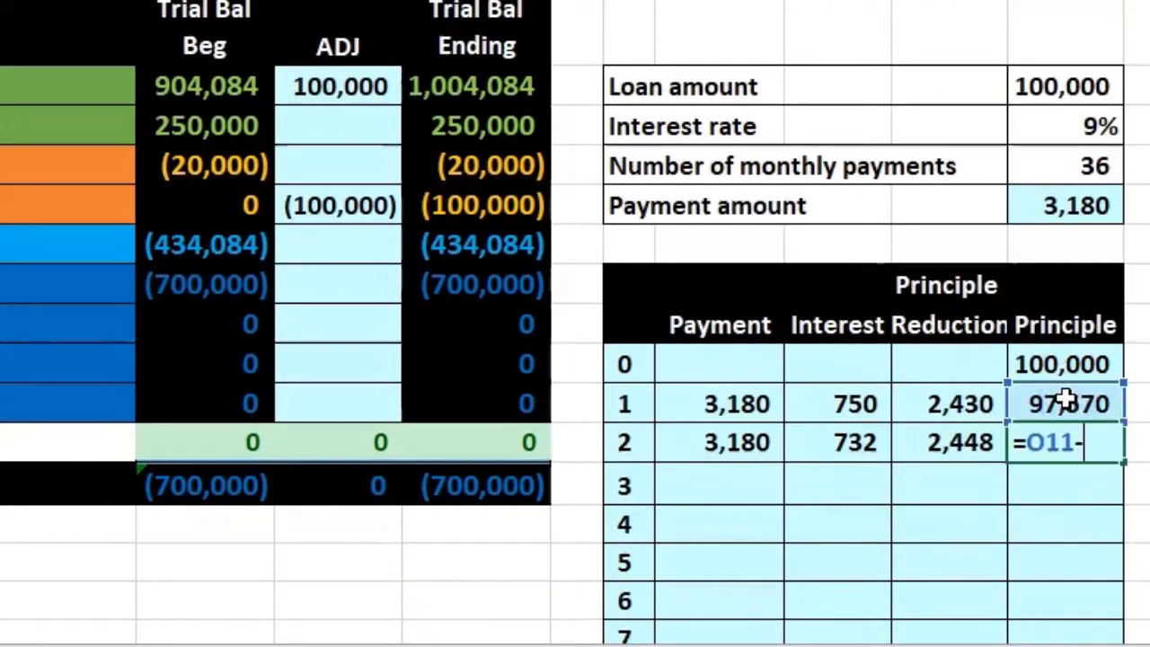
click(968, 436)
key(Return)
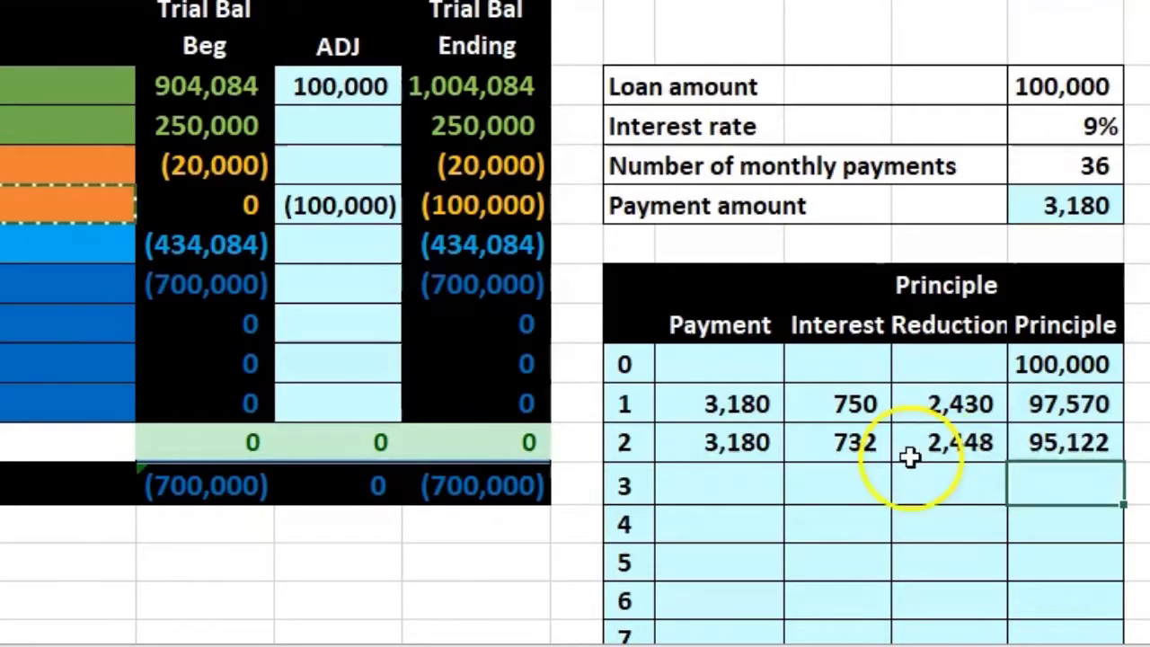
Set the period 3 payment in L13 to reference the period 2 payment with =L12
click(759, 485)
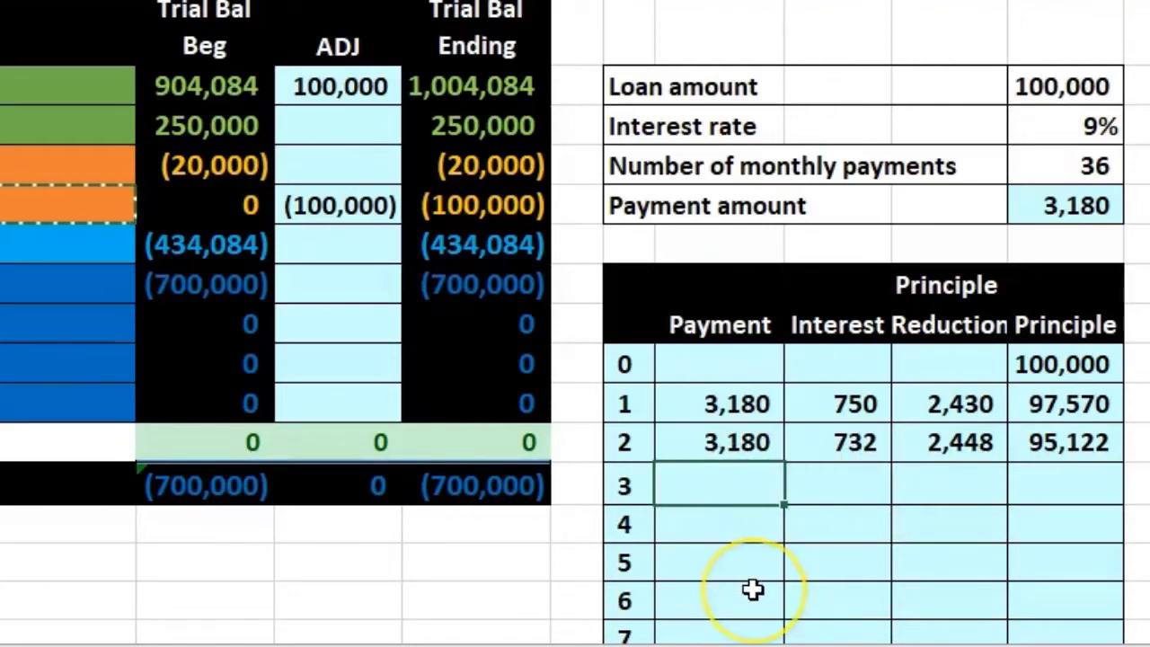
key(Up)
key(Return)
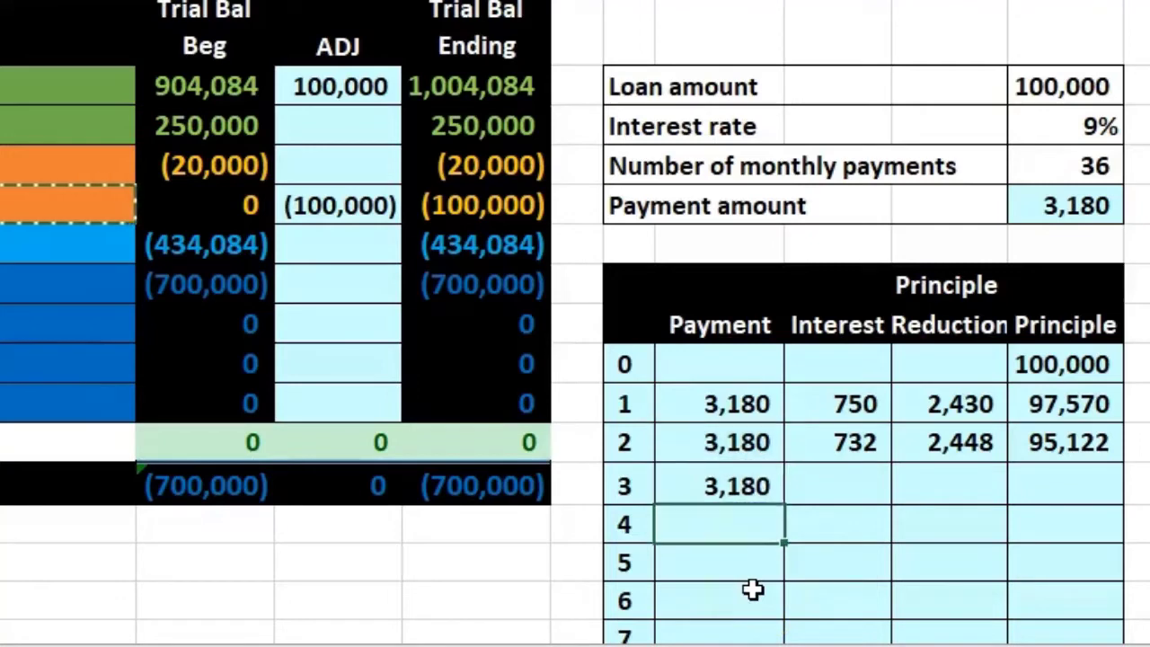
Calculate the period 3 interest in M13 from the period 2 principal and annual rate with =O12*O4/12
click(854, 473)
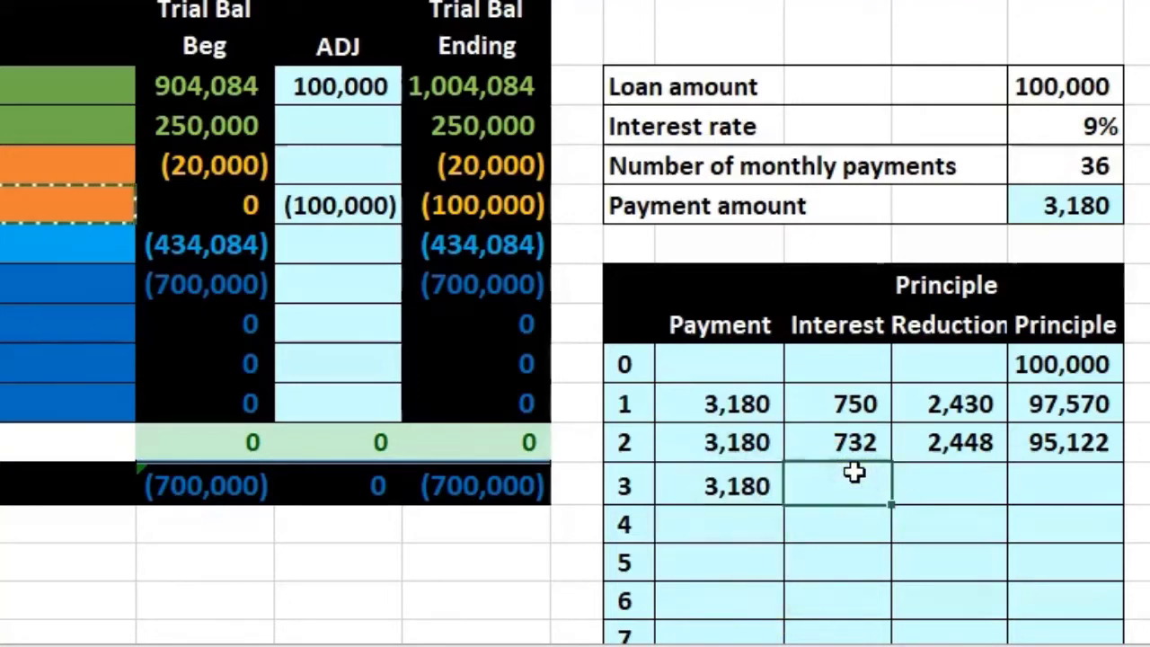
text(=)
click(1046, 442)
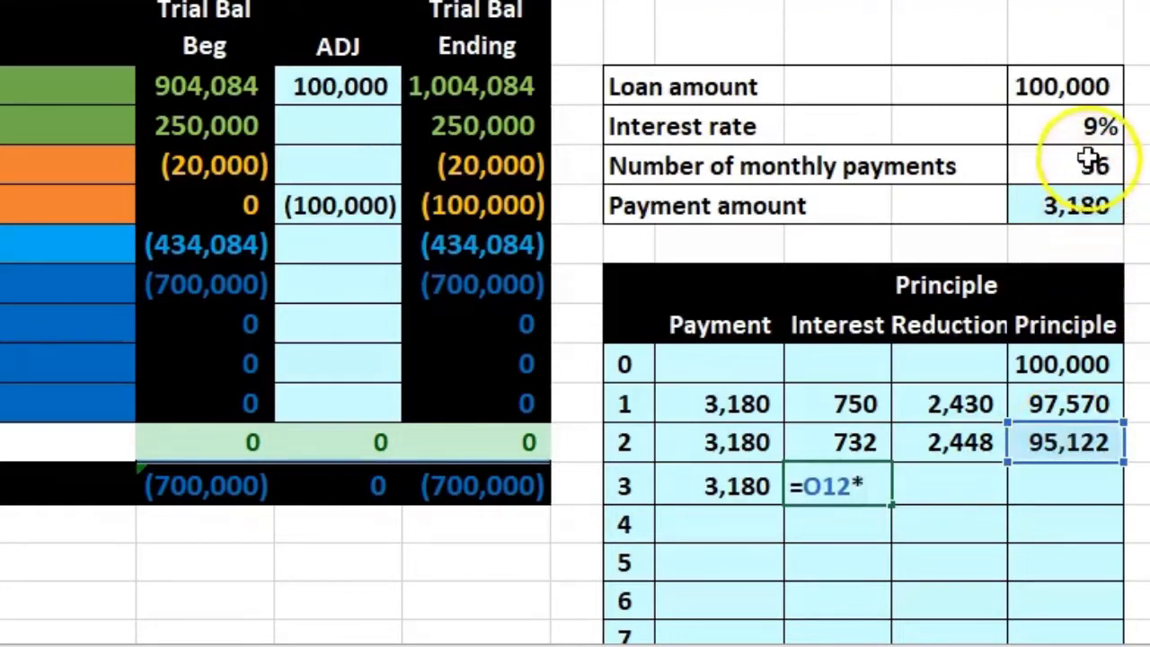
click(1075, 128)
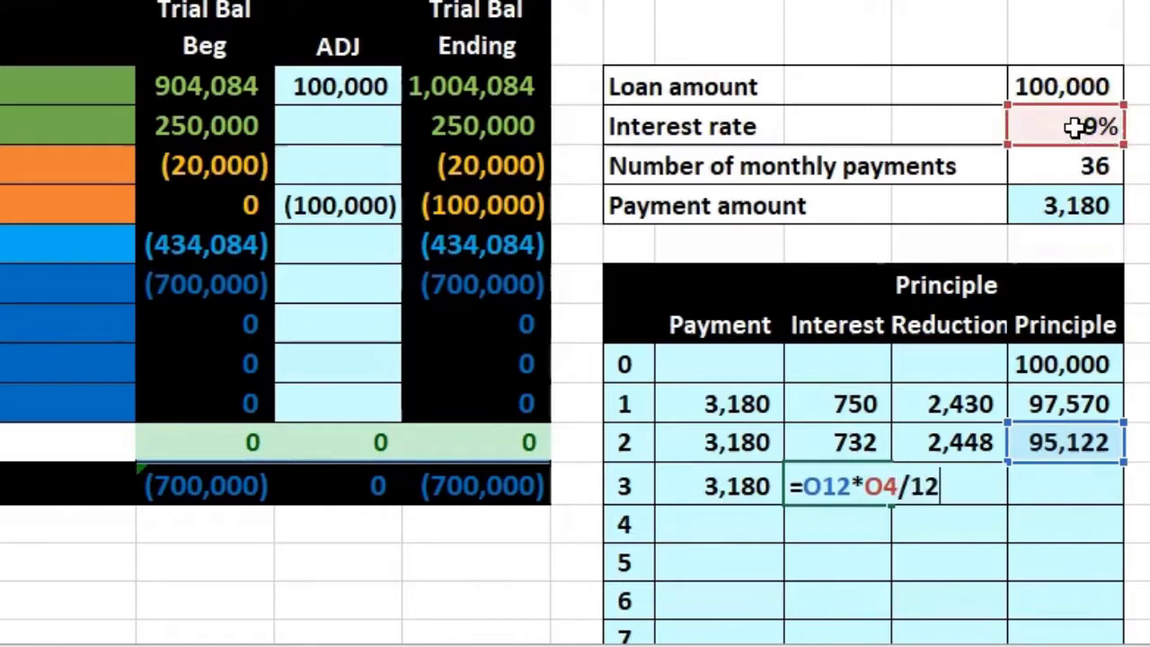
text(/12)
key(Return)
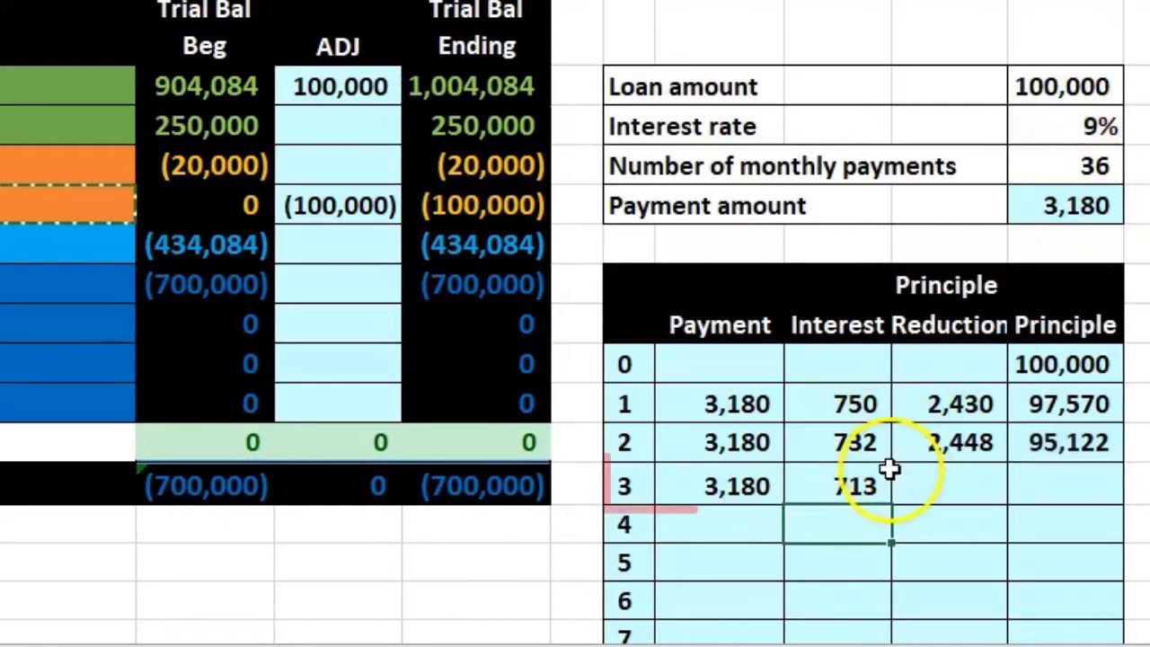
Calculate the period 3 principal reduction in N13 as payment minus interest with =L13-M13
click(938, 481)
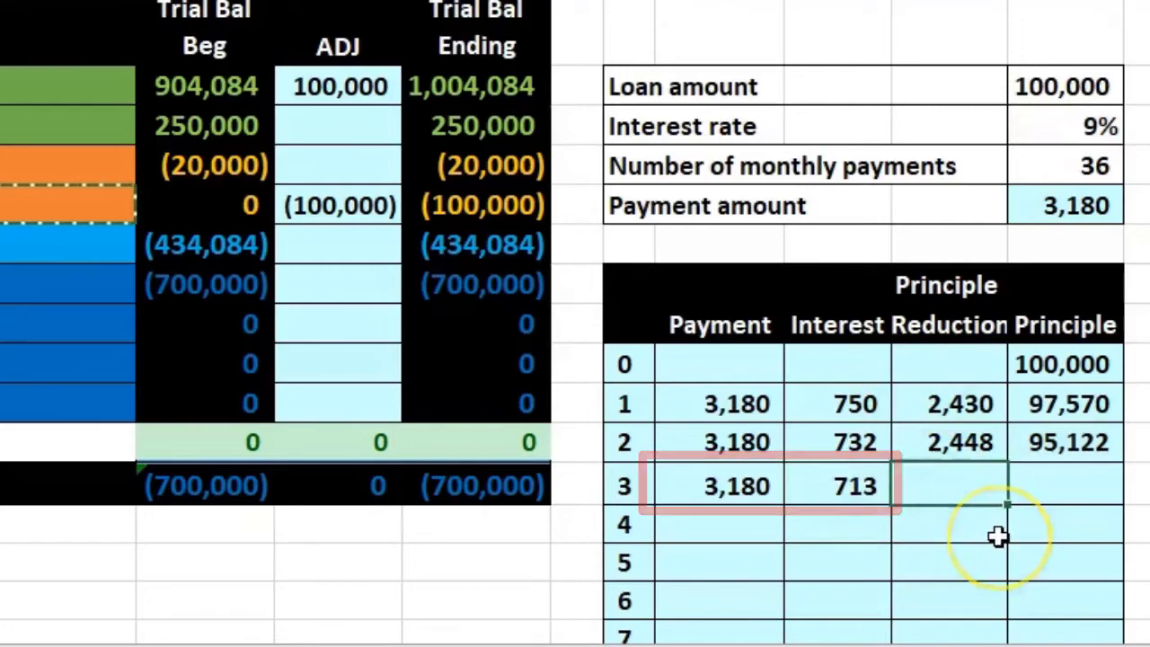
text(=)
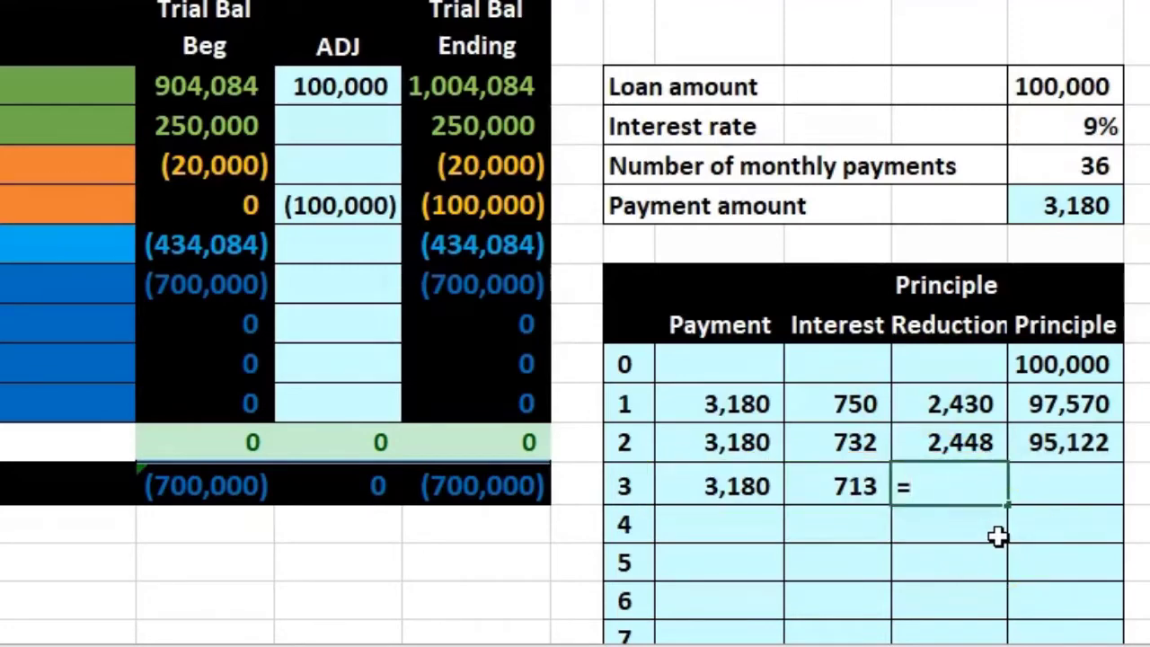
click(736, 484)
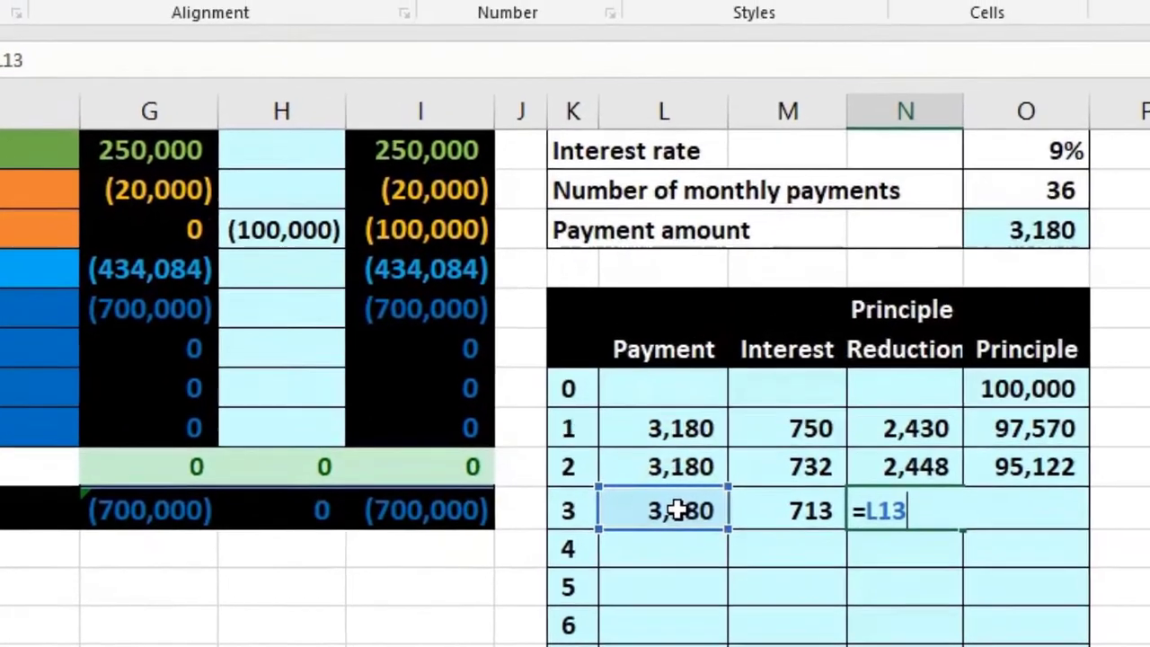
text(-)
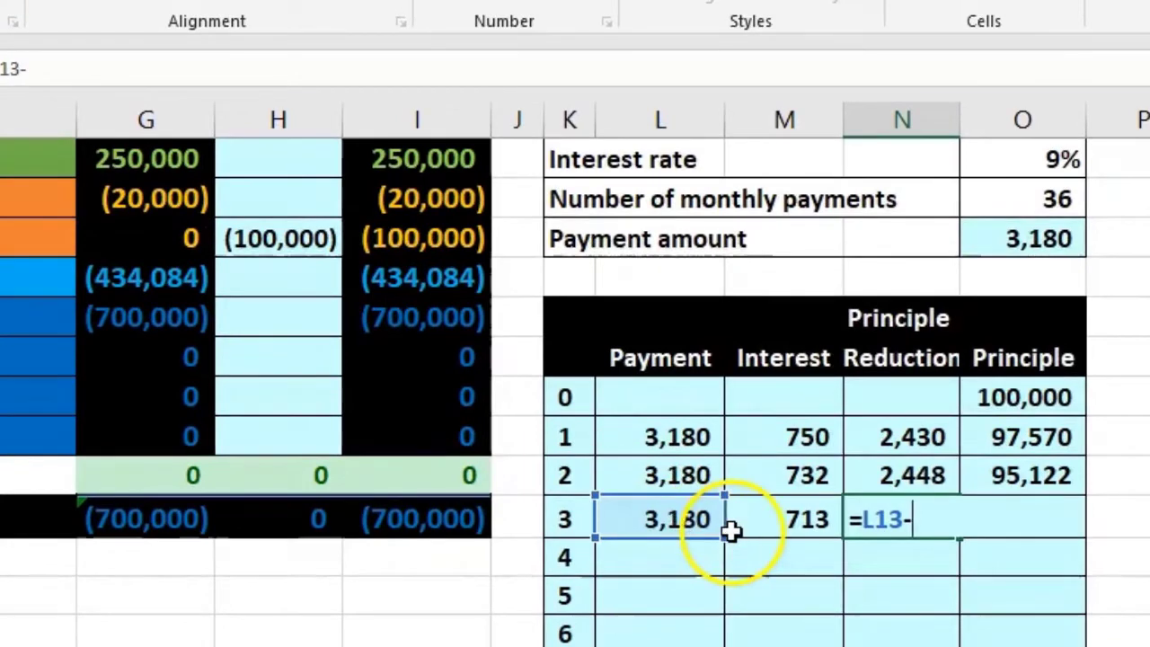
click(772, 519)
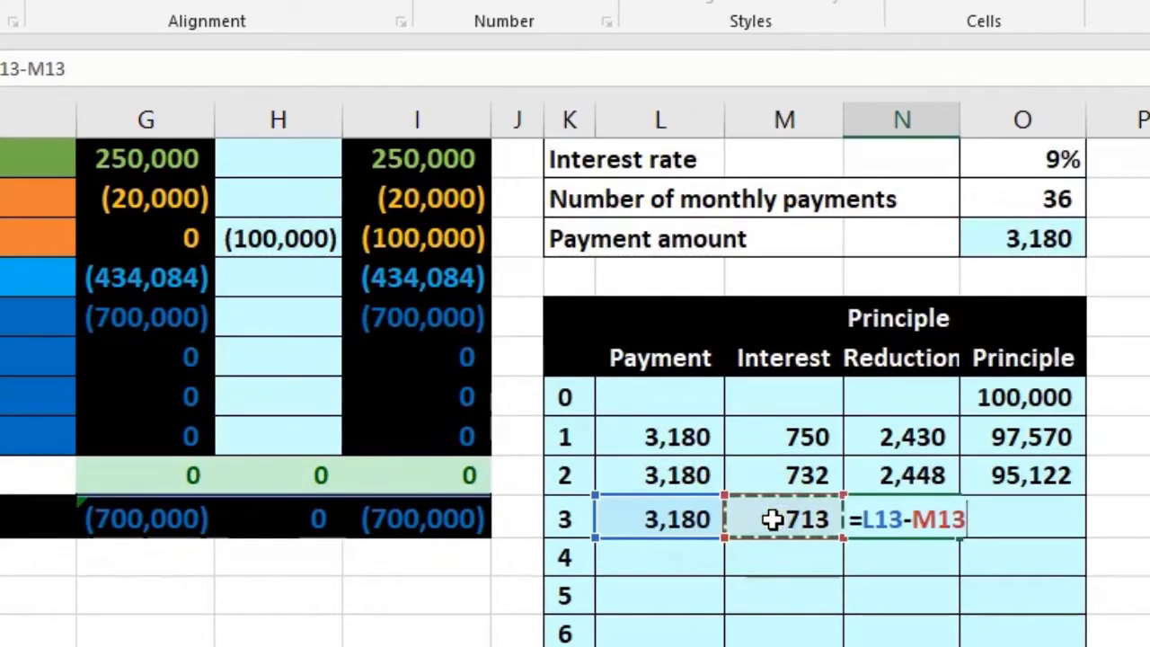
key(Return)
Calculate the period 3 remaining principal in O13 with =O12-N13
click(1025, 518)
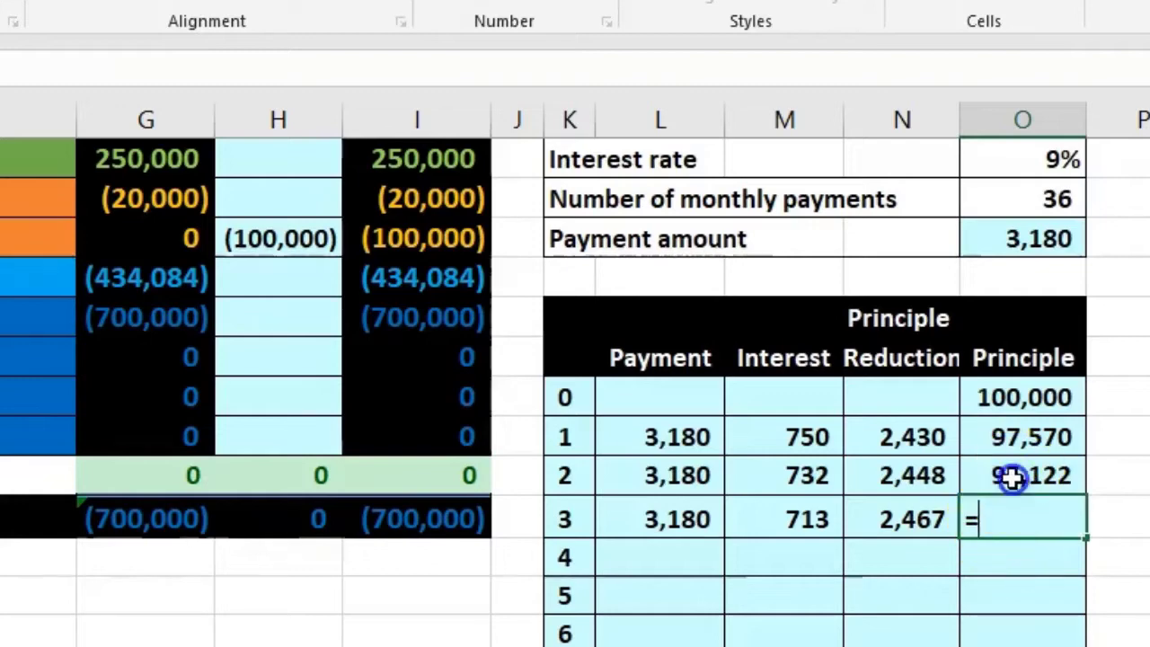
click(1012, 477)
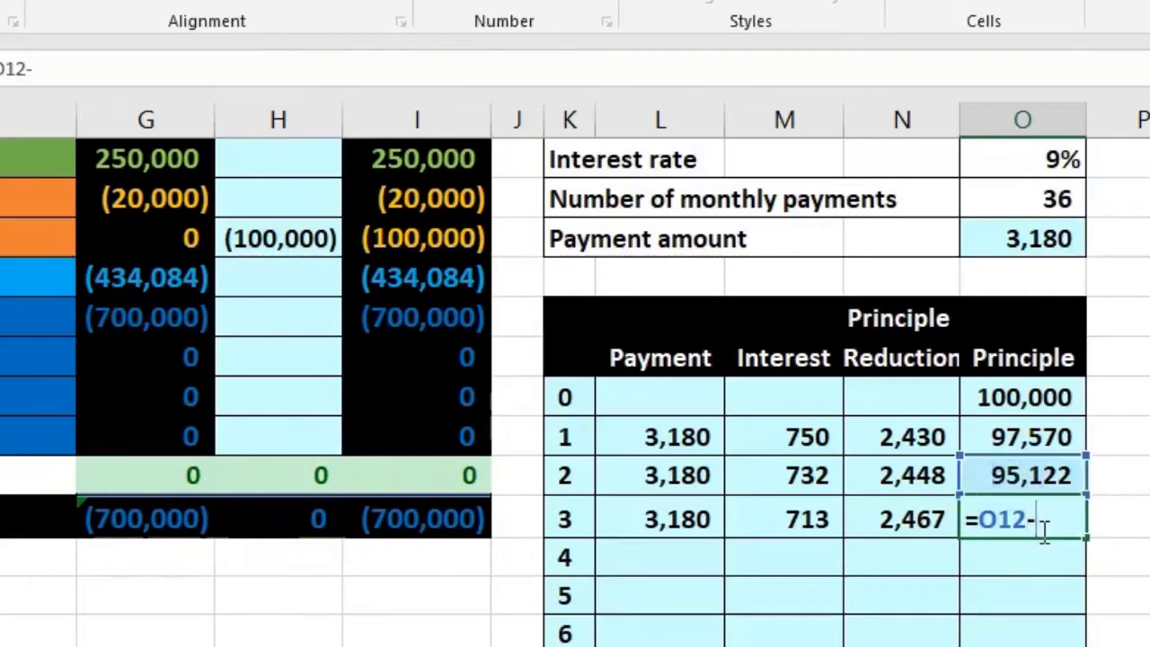
text(-)
click(916, 528)
key(Return)
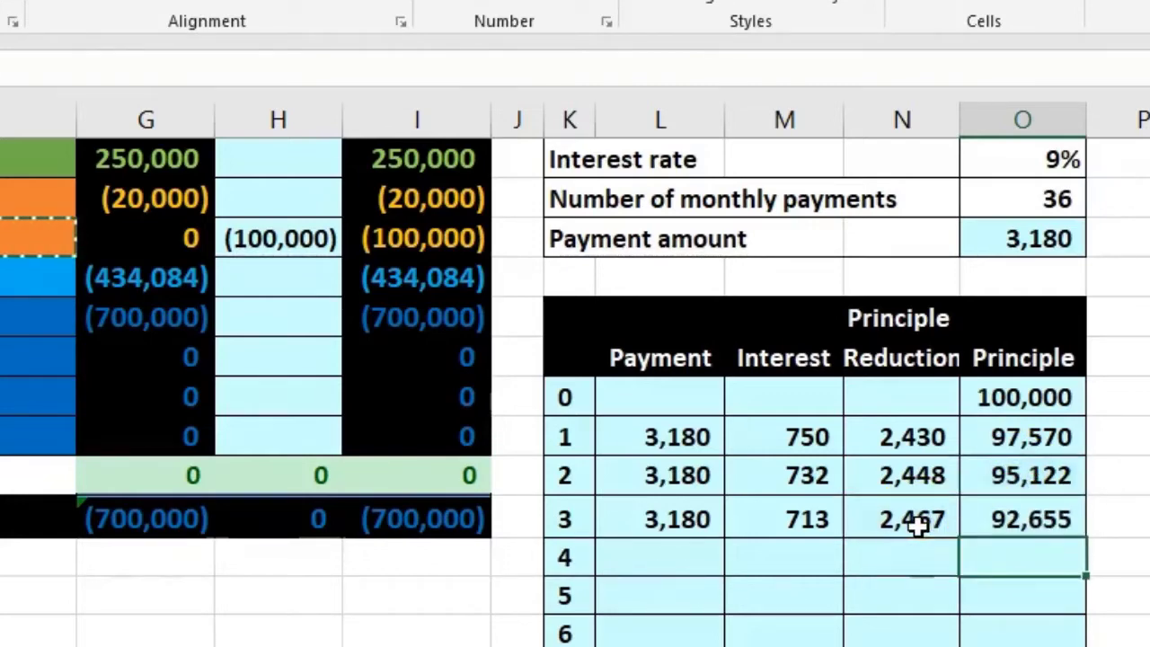
Review the period 3 payment, interest and reduction cells, and compare the principal balances for periods 1 to 3
click(912, 517)
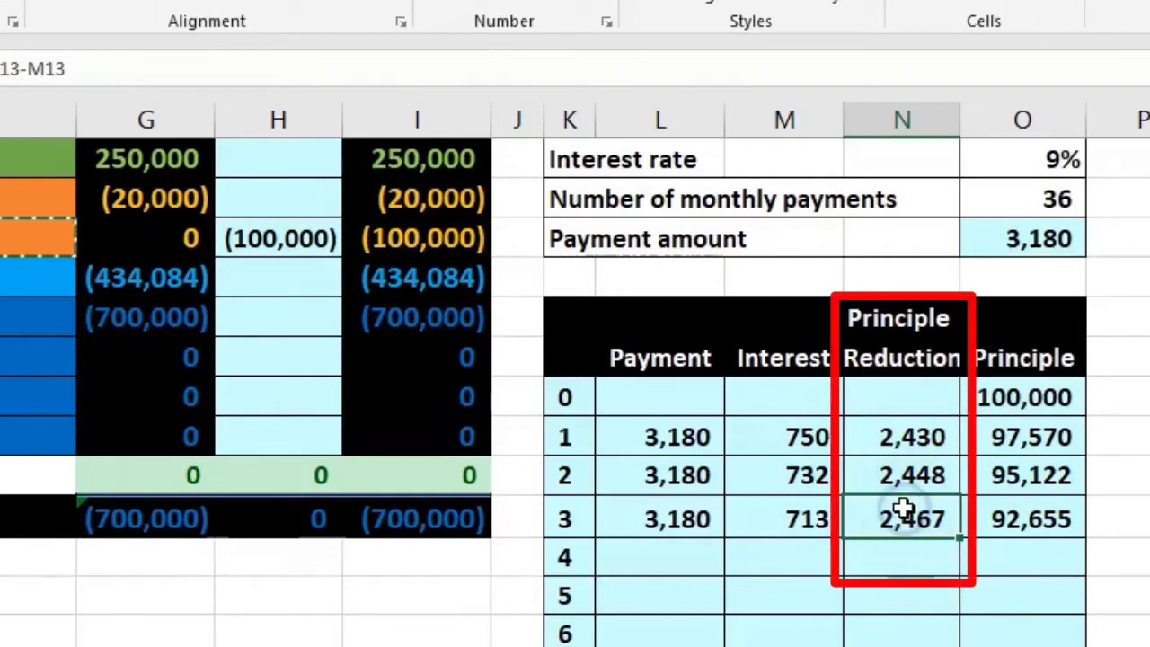
click(1032, 524)
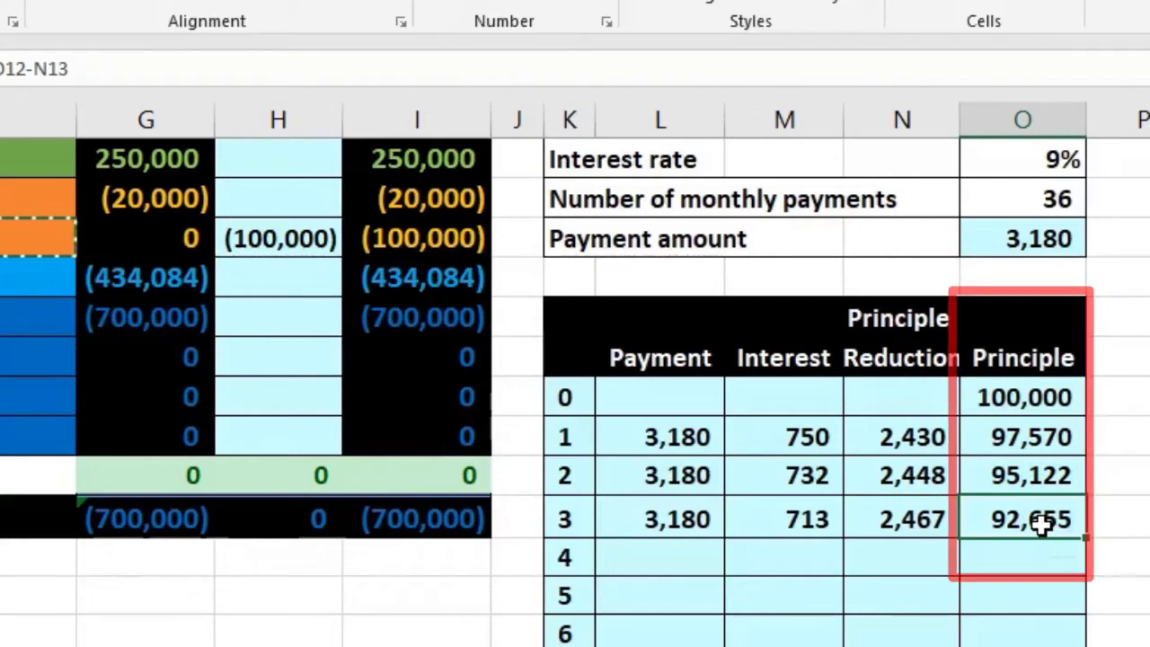
click(692, 516)
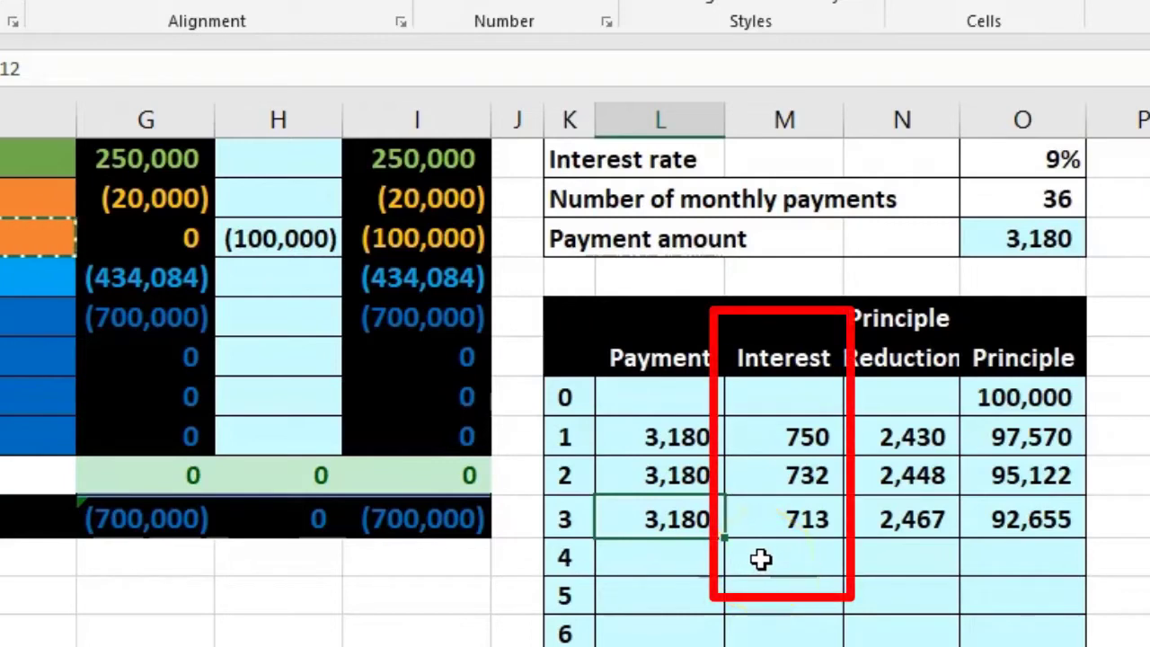
click(765, 518)
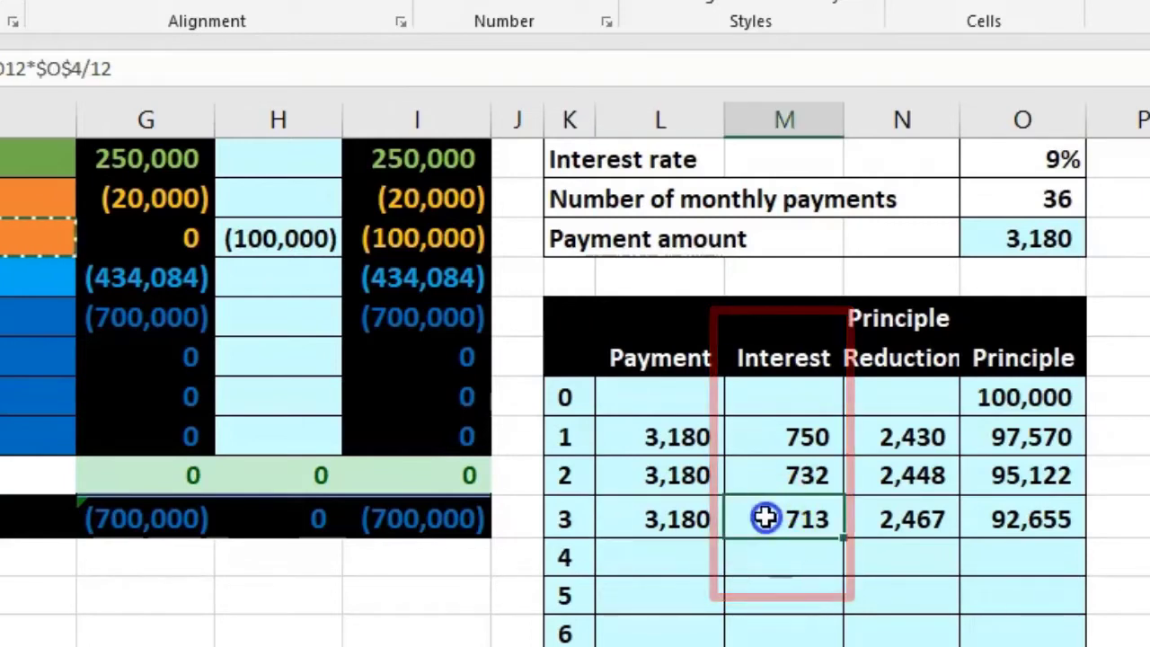
click(1049, 448)
click(1041, 474)
click(1046, 502)
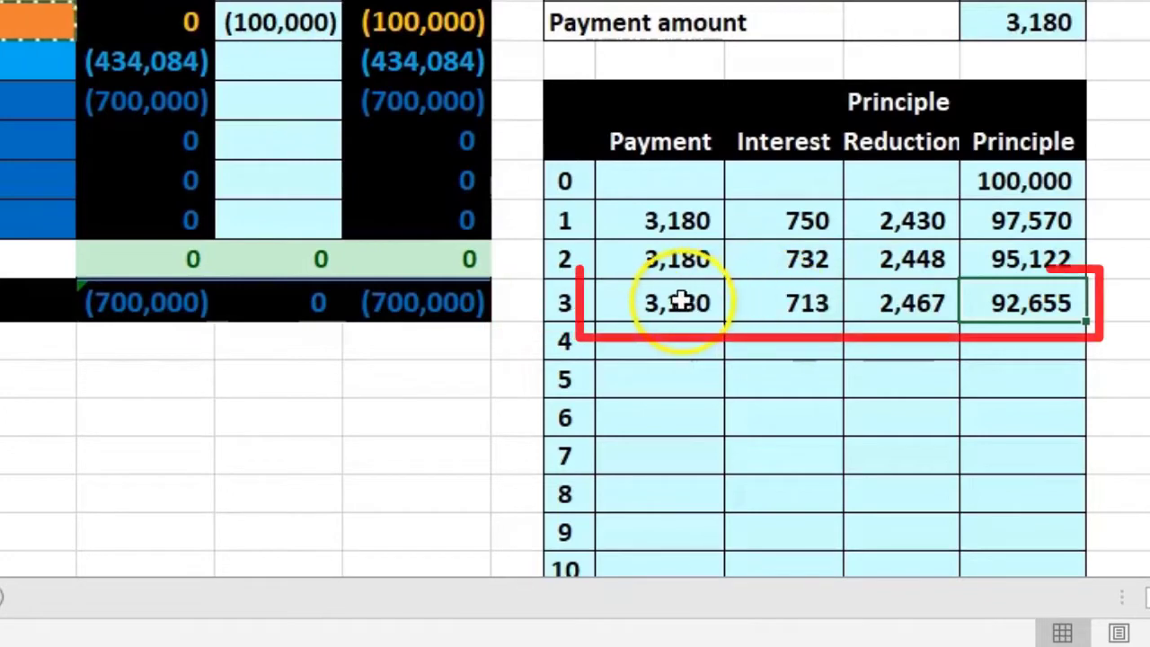
Try to fill the period 3 formulas in L13:O13 down into the period 4 row
drag(683, 296, 993, 311)
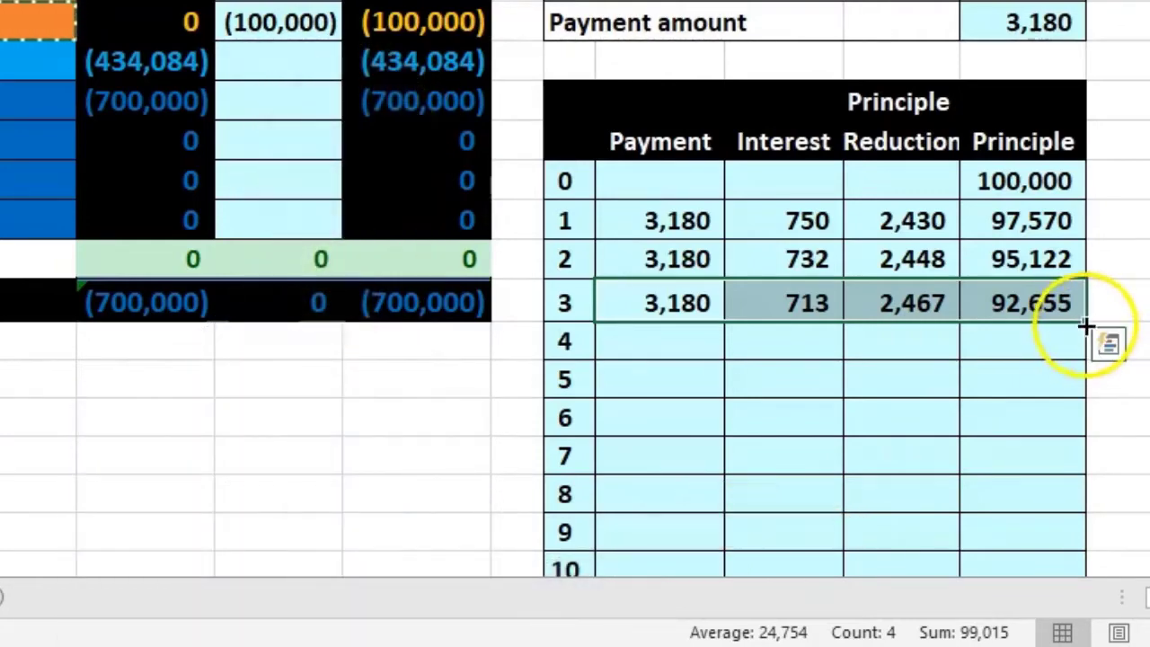
drag(1084, 325, 1082, 349)
click(921, 420)
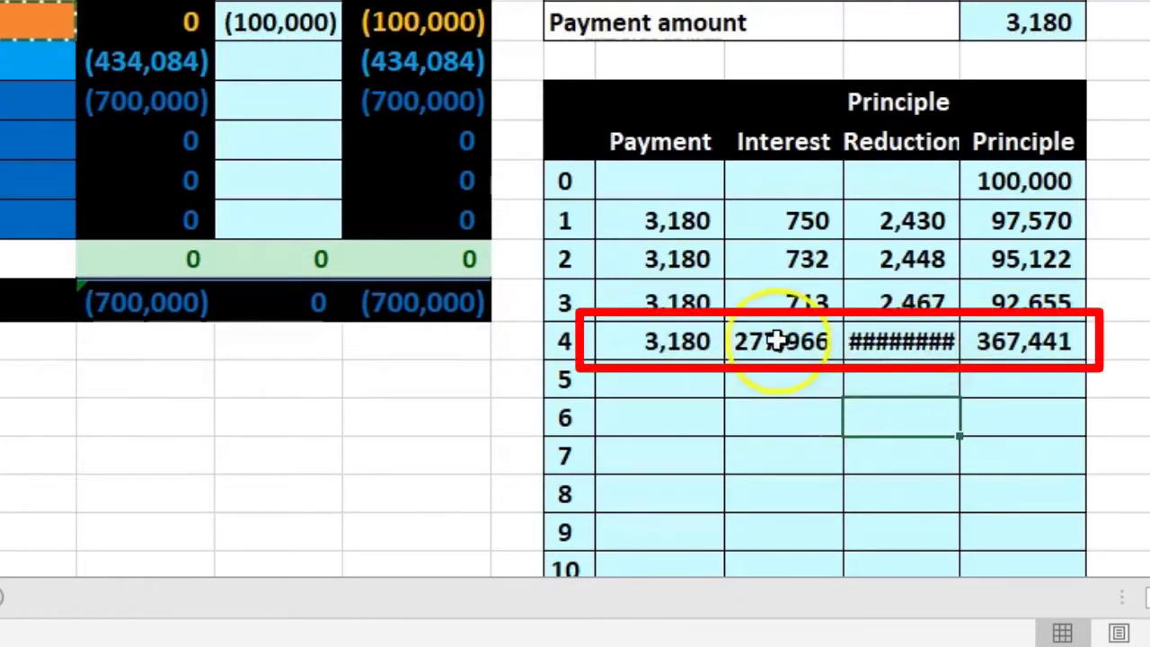
Inspect the copied period 4 payment, interest and principal reduction formulas, checking which cells they reference
click(735, 351)
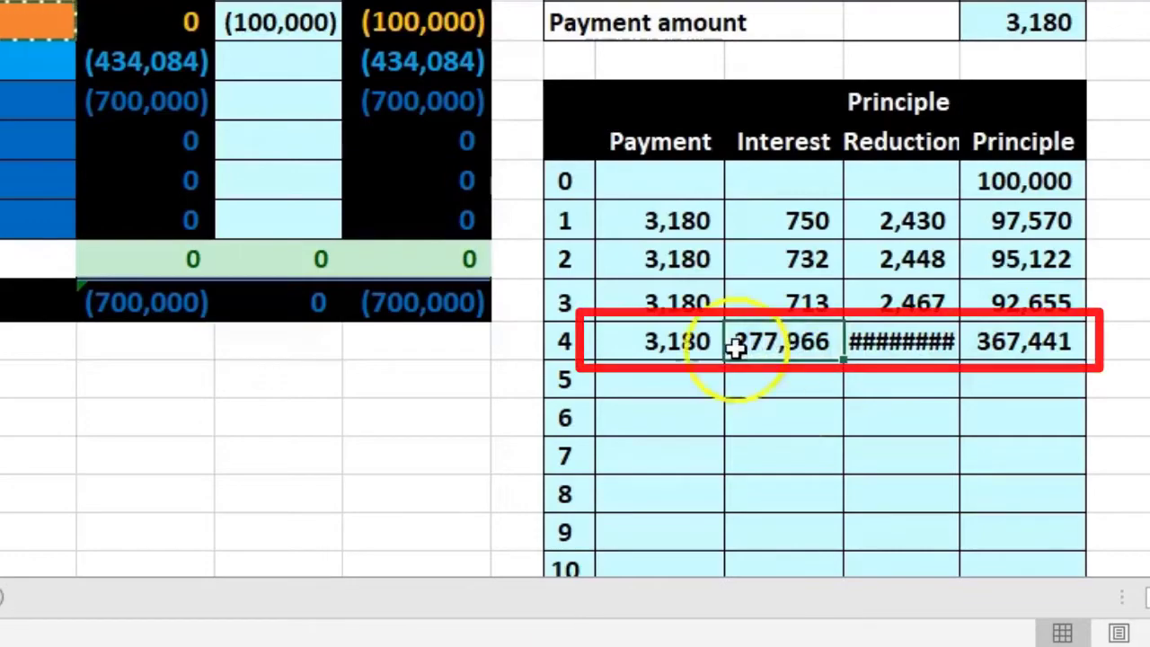
double_click(665, 343)
key(Return)
click(768, 343)
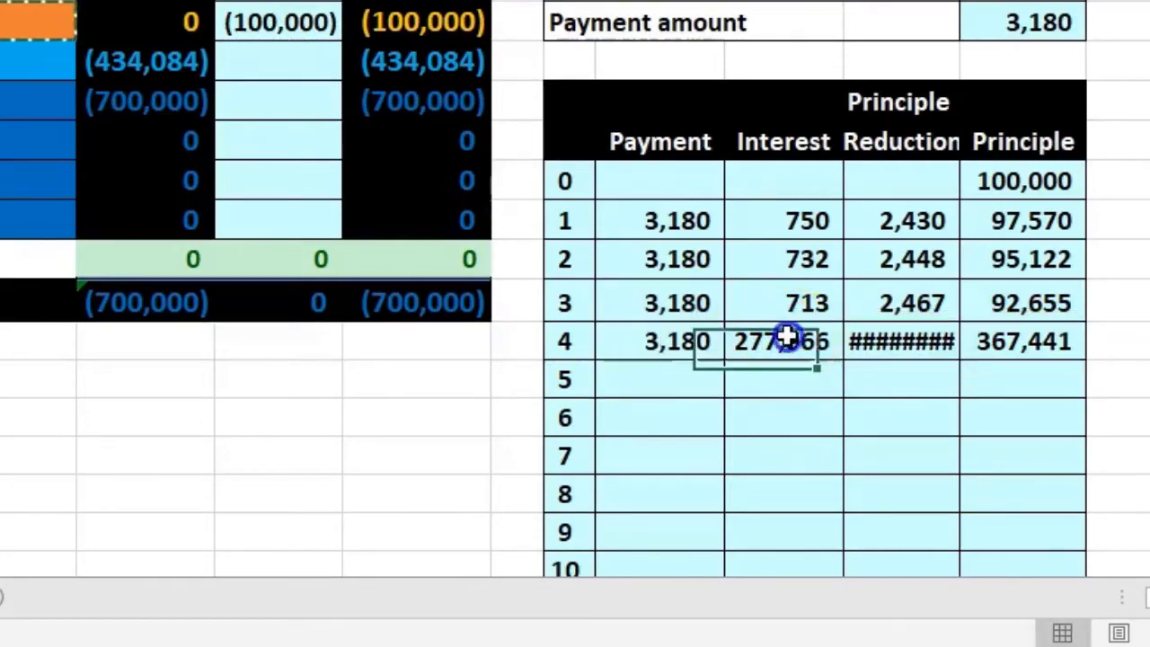
double_click(782, 342)
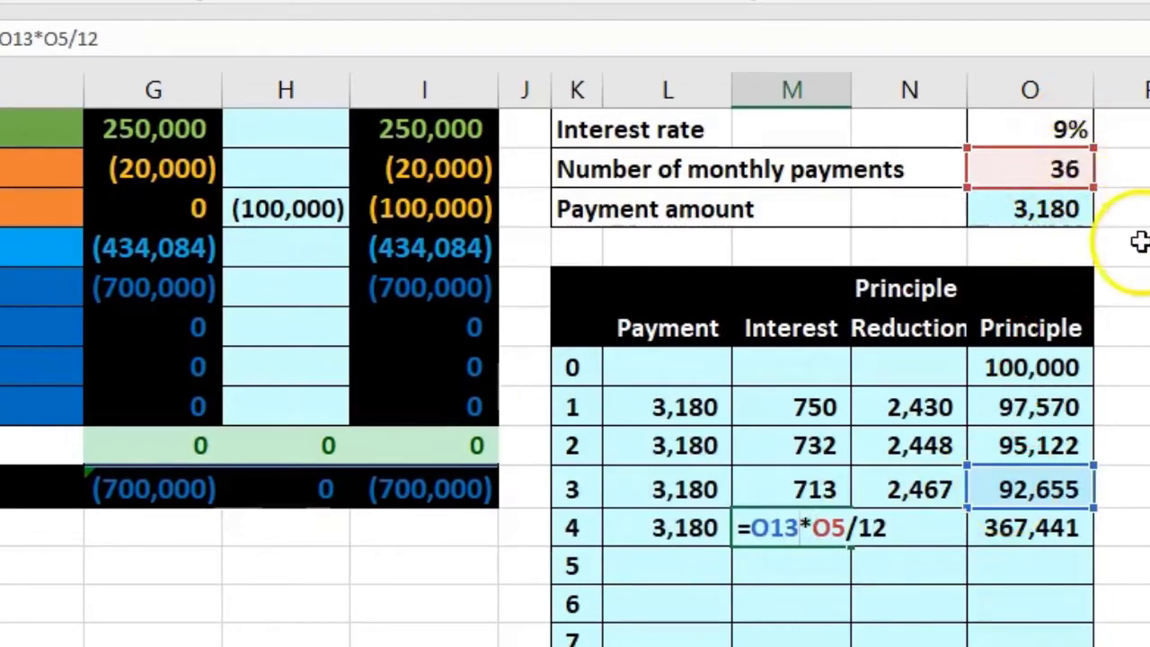
scroll(1078, 270, up, 1)
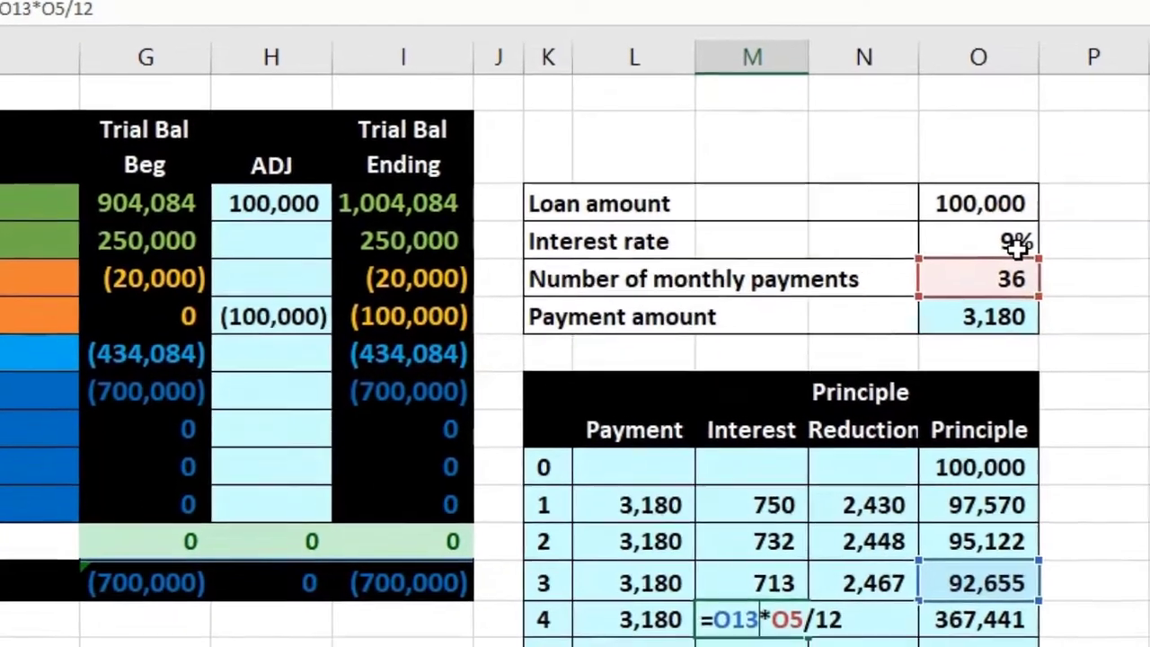
key(Return)
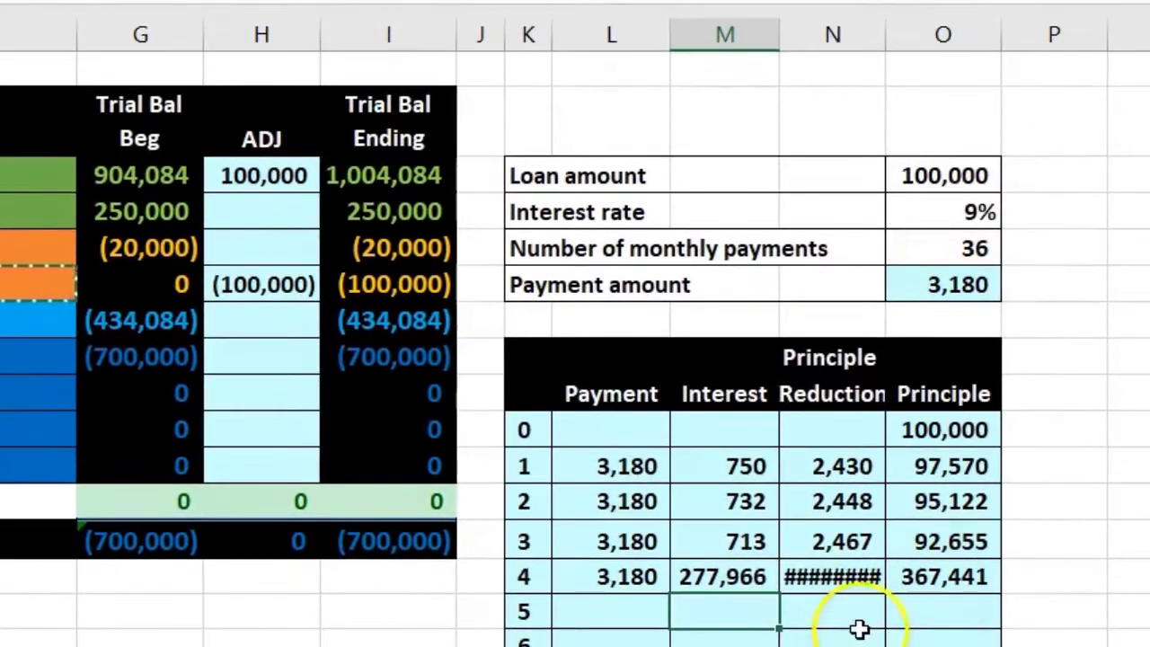
double_click(858, 577)
key(Return)
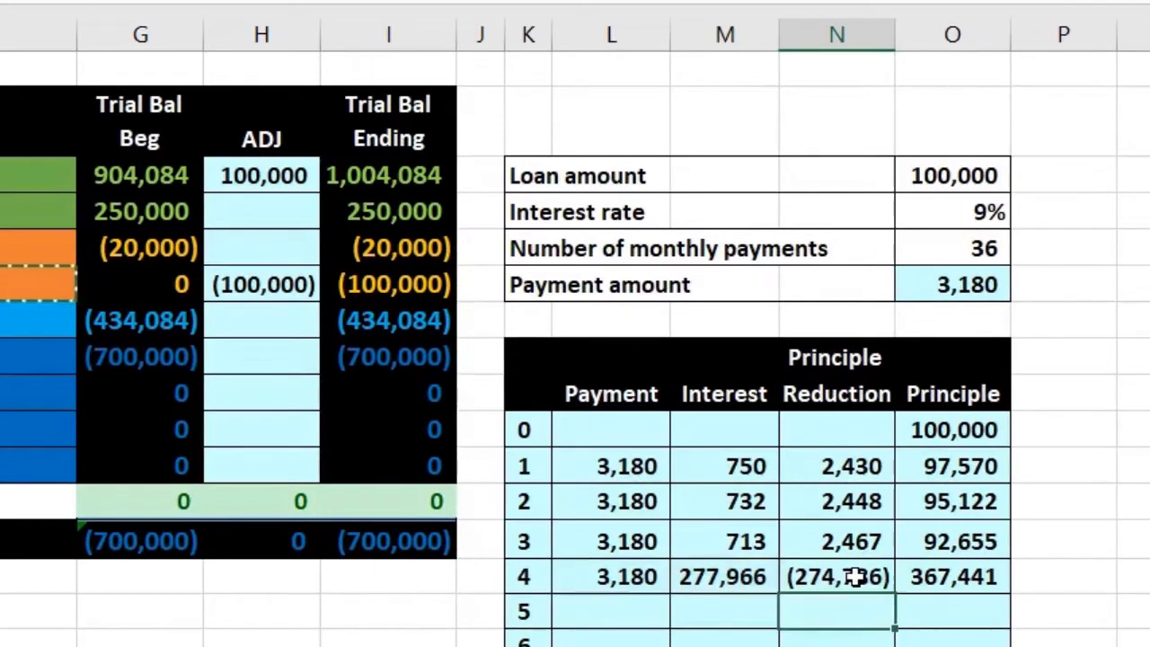
Clear the copied period 4 formulas from L14:O14
click(721, 579)
click(923, 577)
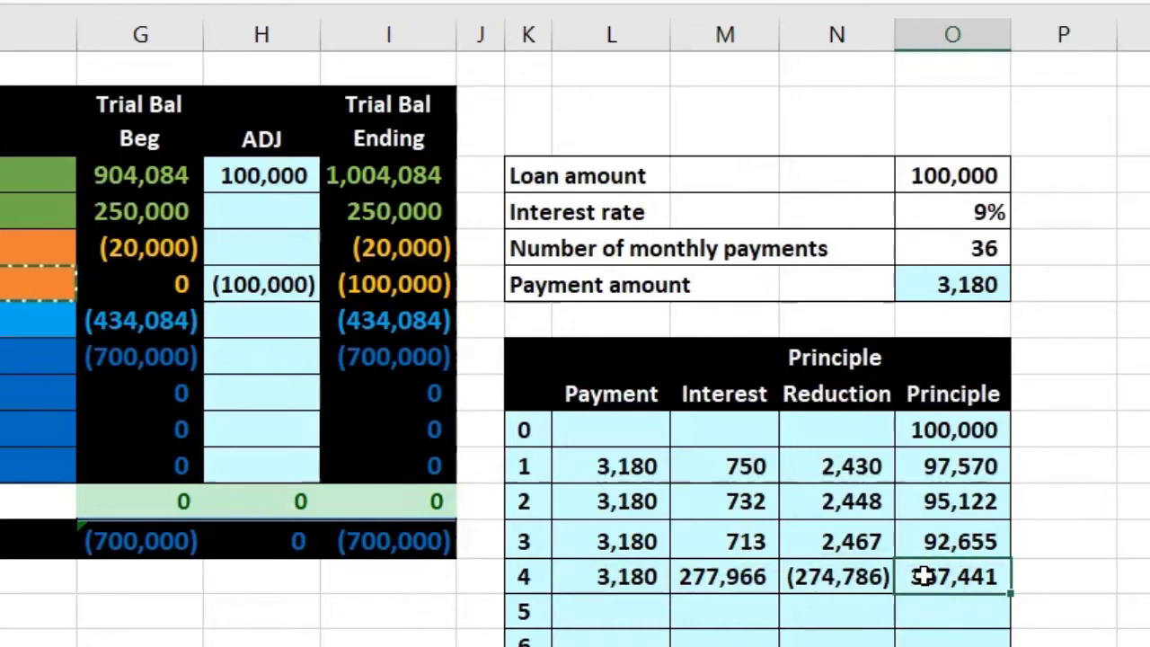
drag(664, 581, 908, 571)
key(Delete)
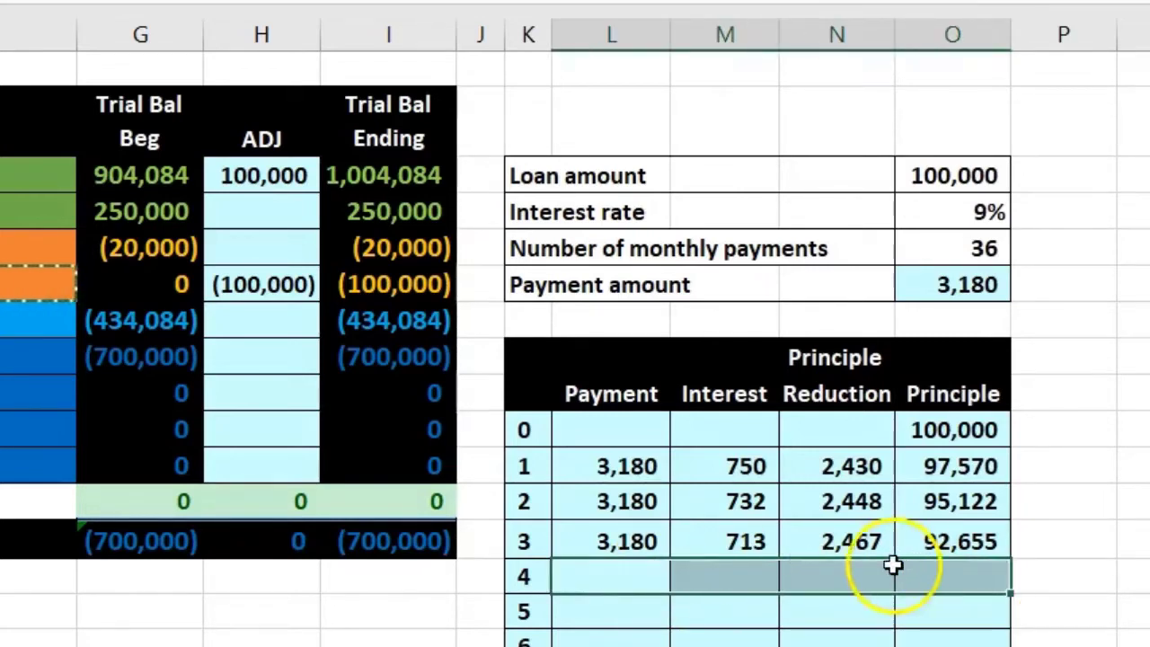
Make the interest rate reference absolute in the period 3 interest formula in M13, giving =O12*$O$4/12
click(745, 541)
scroll(763, 545, down, 1)
scroll(761, 542, up, 1)
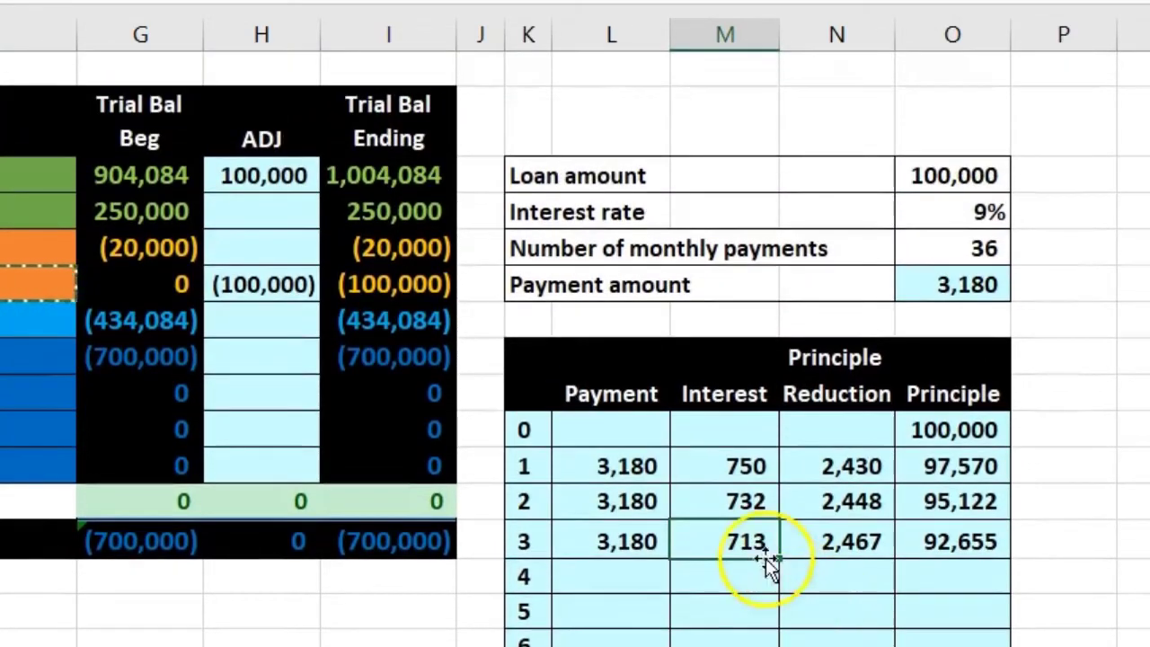
double_click(750, 546)
click(708, 563)
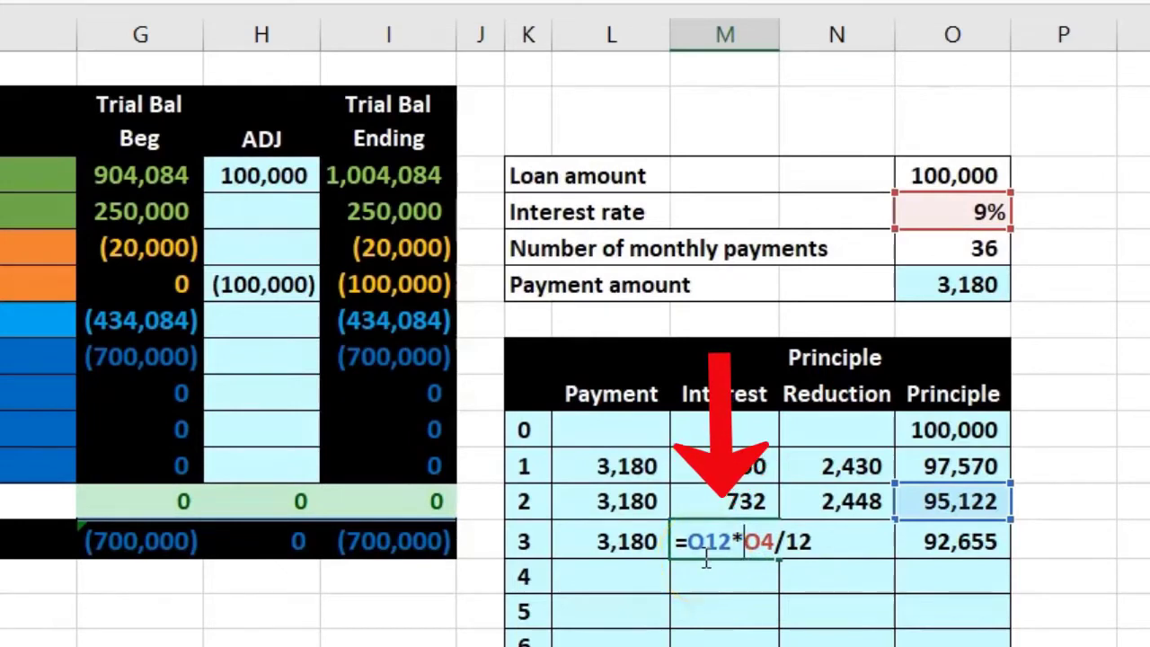
click(970, 480)
click(967, 537)
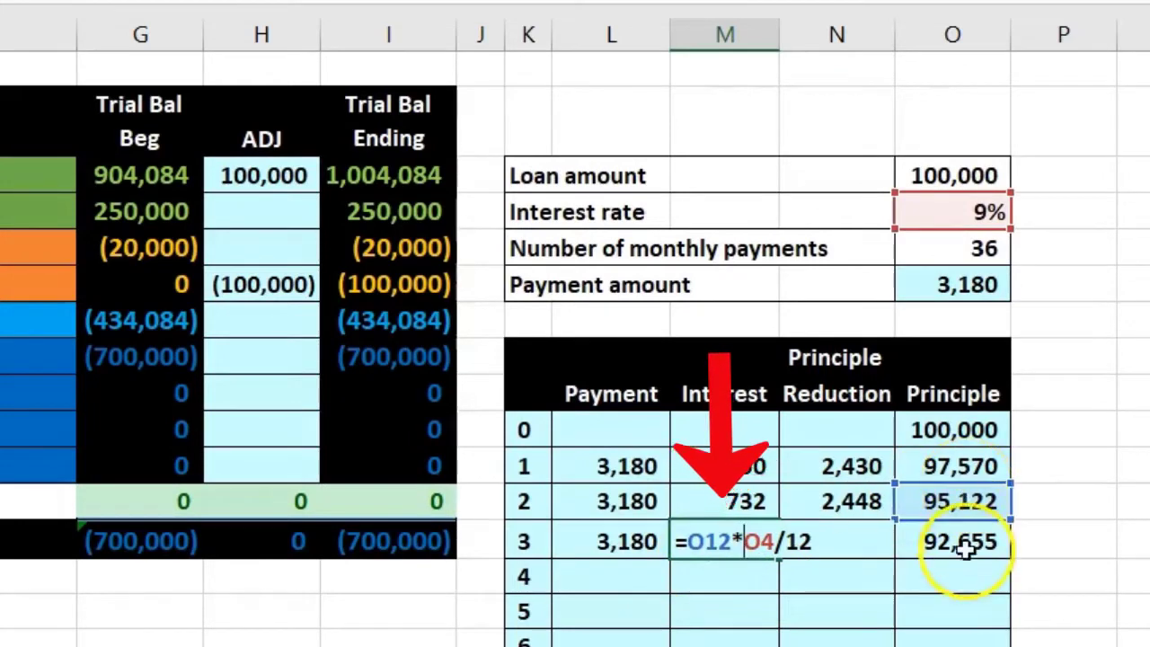
click(783, 563)
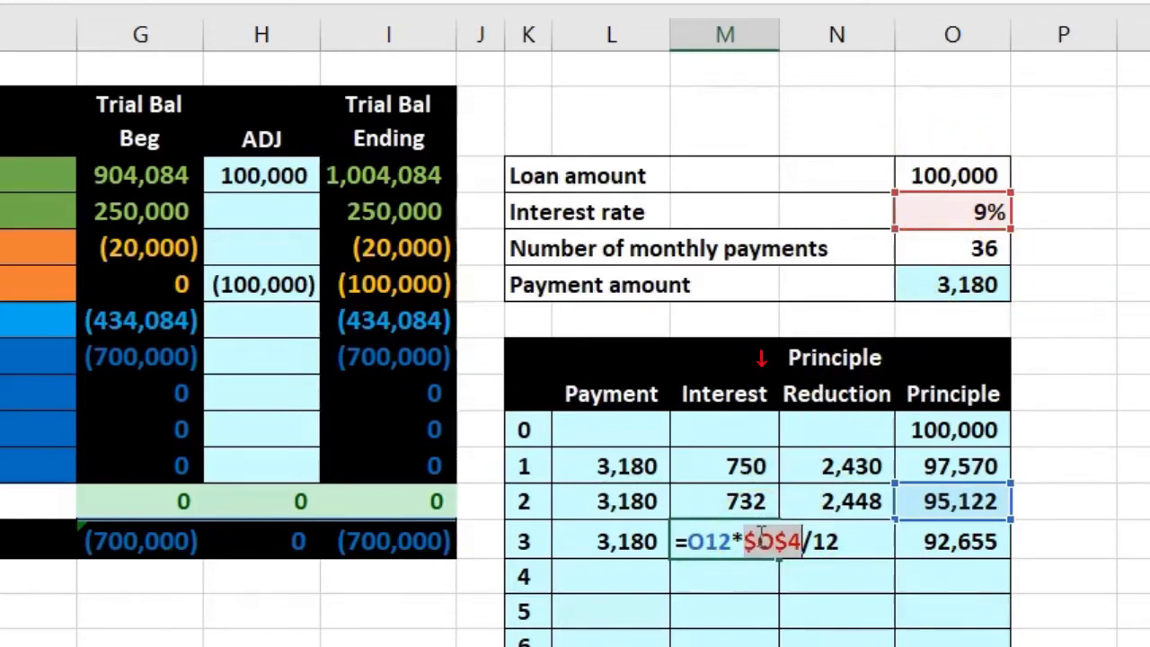
click(758, 549)
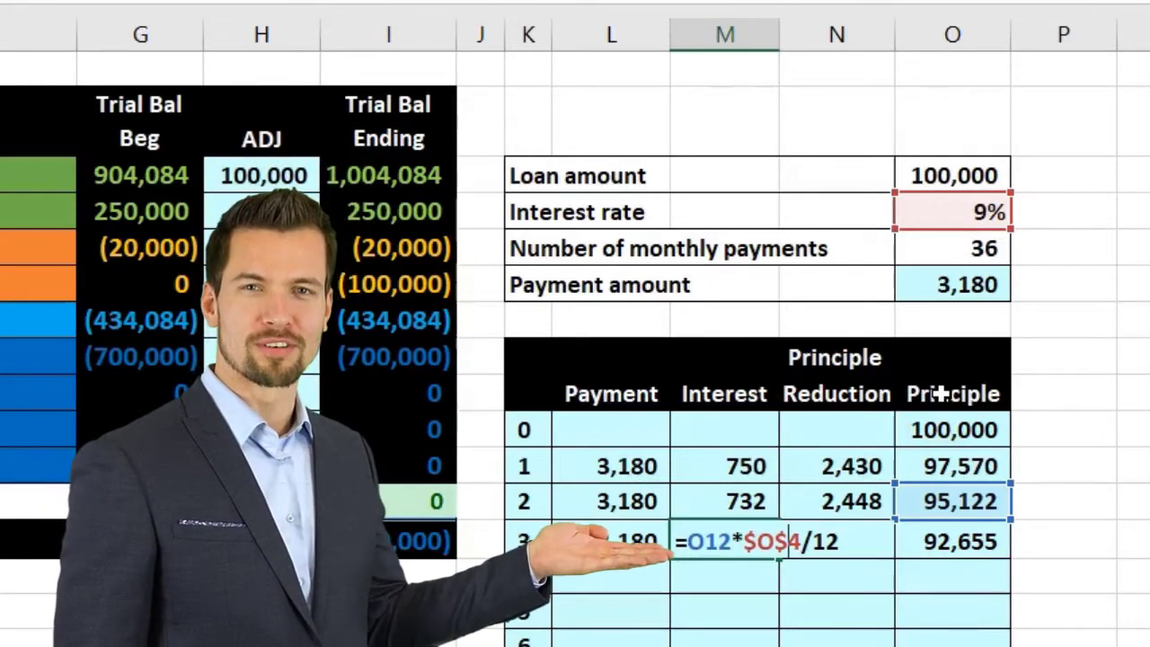
key(Return)
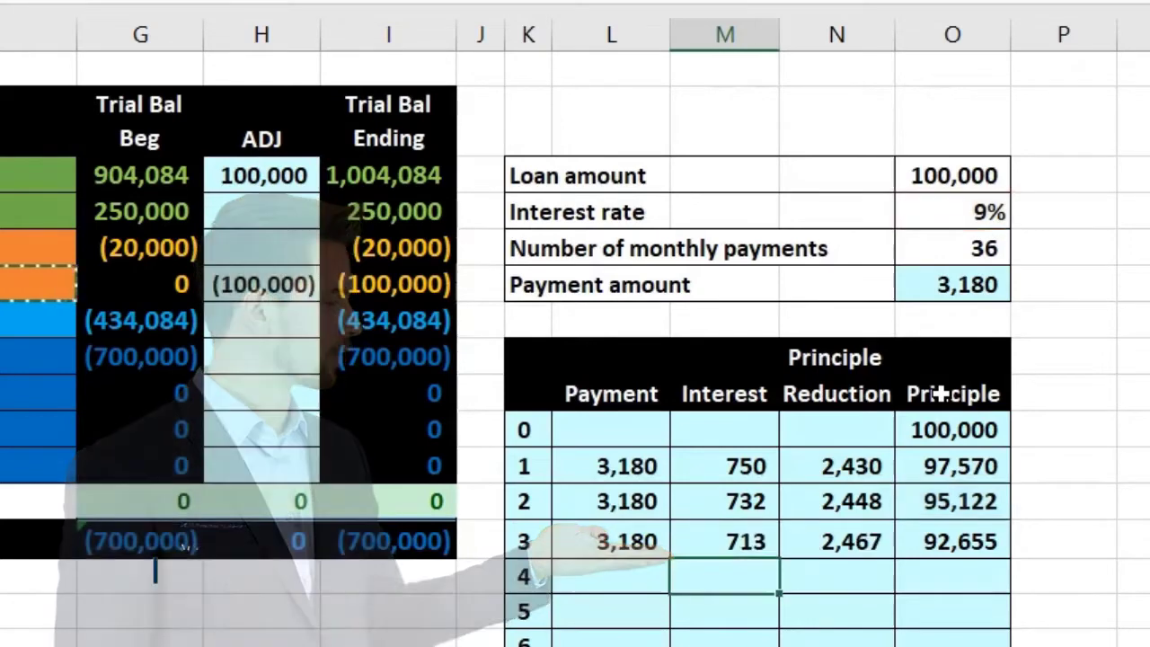
Fill the period 3 formulas in L13:O13 down to period 4 and check the cell references in each copied formula
drag(645, 536, 916, 536)
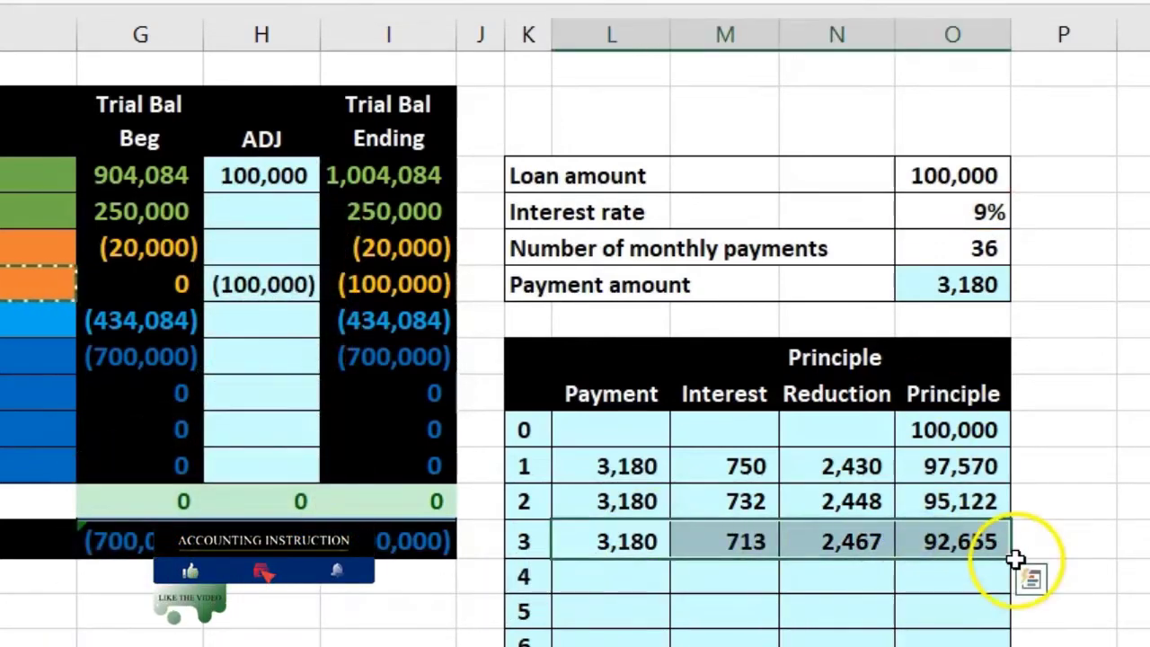
drag(1013, 561, 1013, 582)
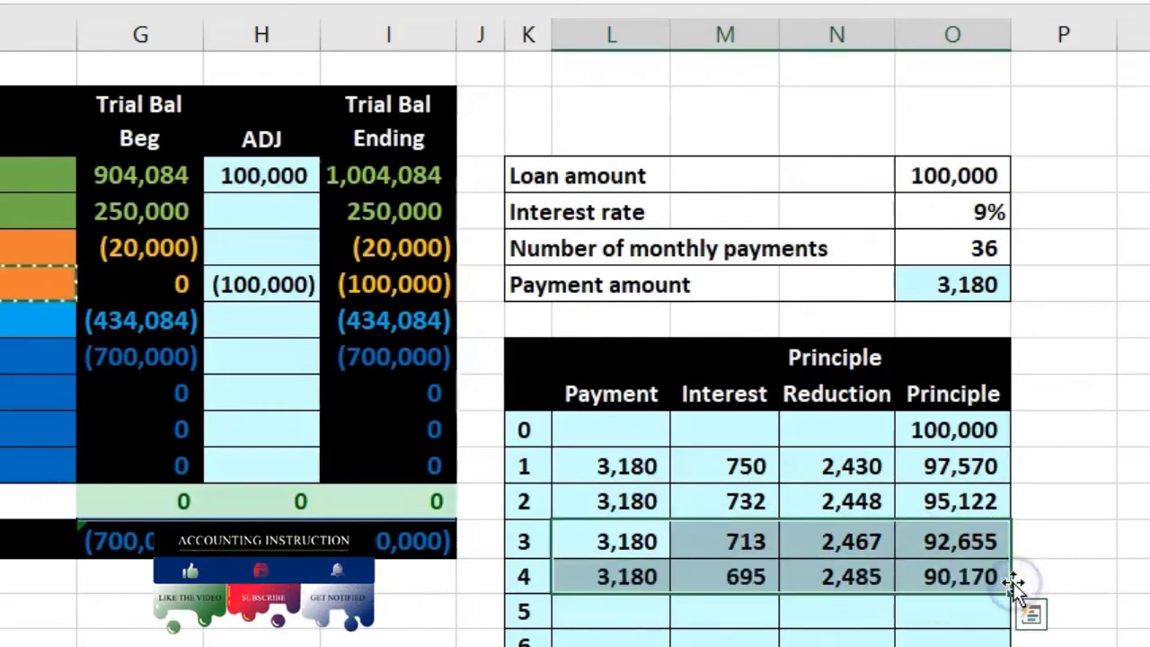
double_click(658, 575)
key(Escape)
double_click(728, 579)
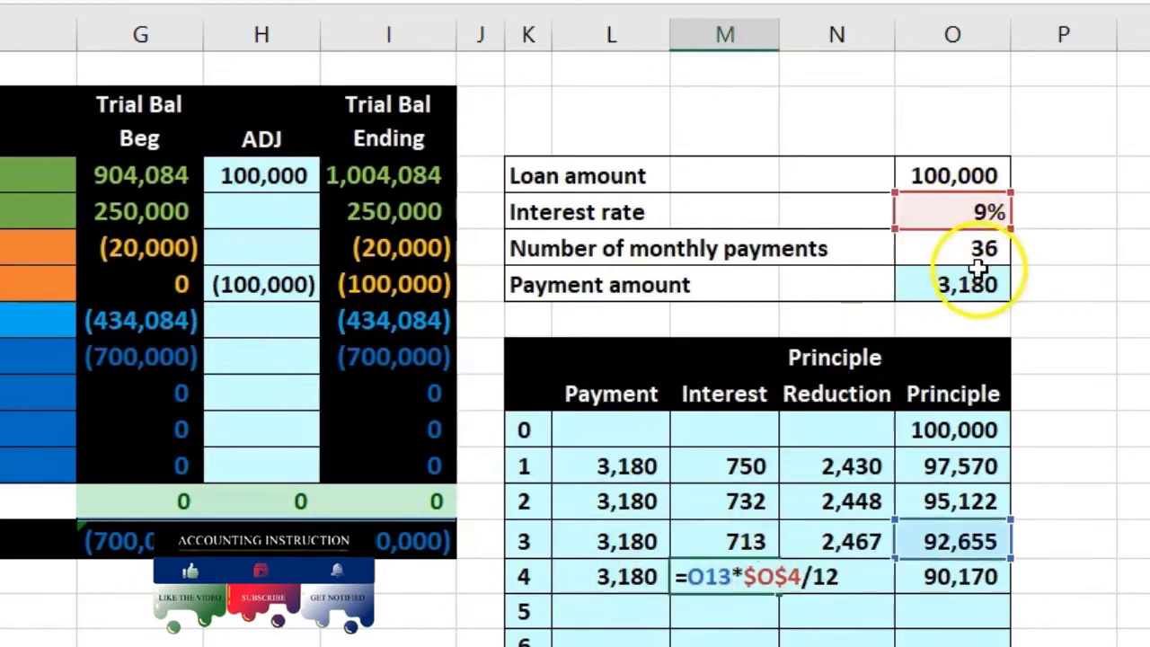
key(Return)
double_click(847, 568)
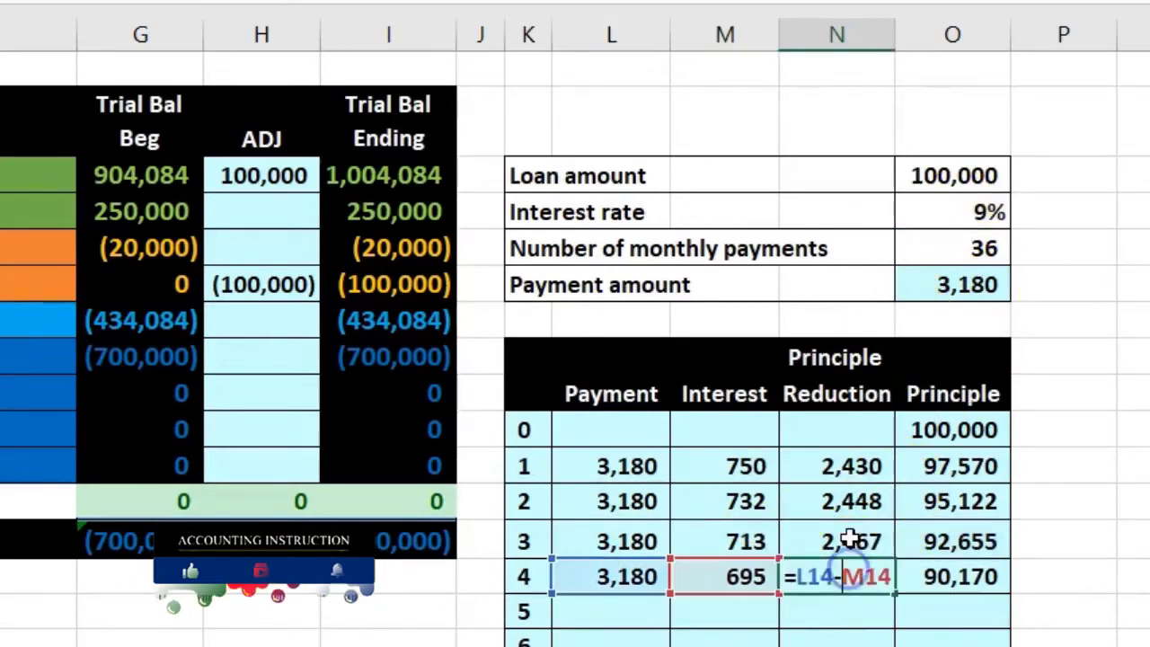
key(Return)
double_click(954, 572)
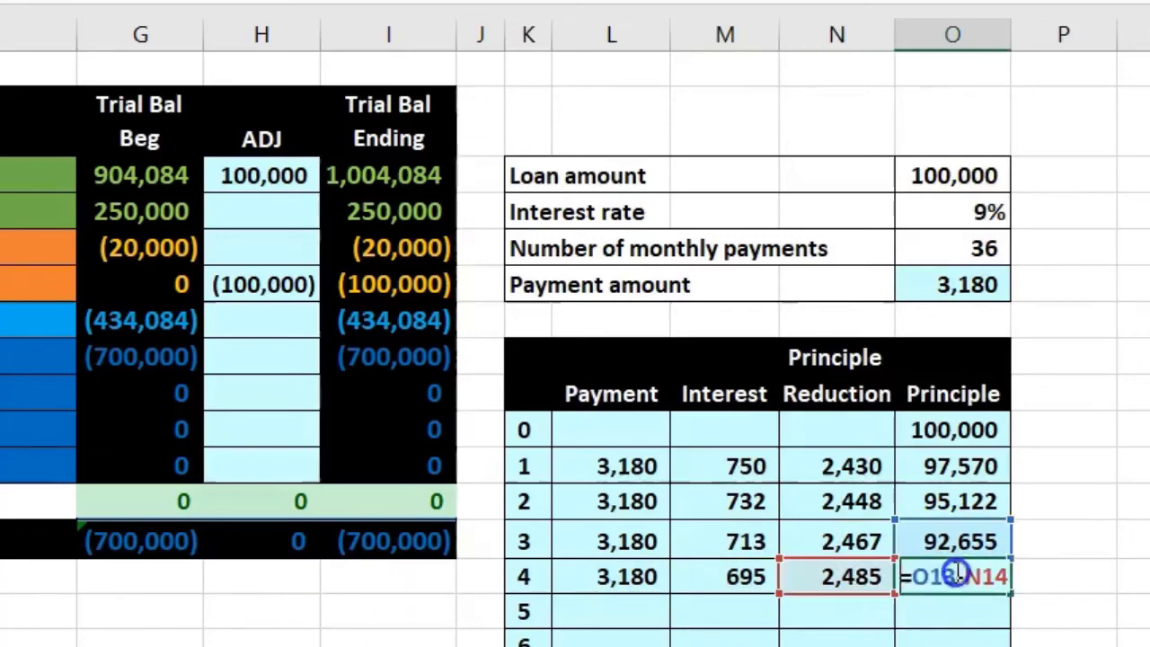
Fill the period 4 formulas in L14:O14 down through period 36 to complete the amortization table
scroll(960, 559, down, 1)
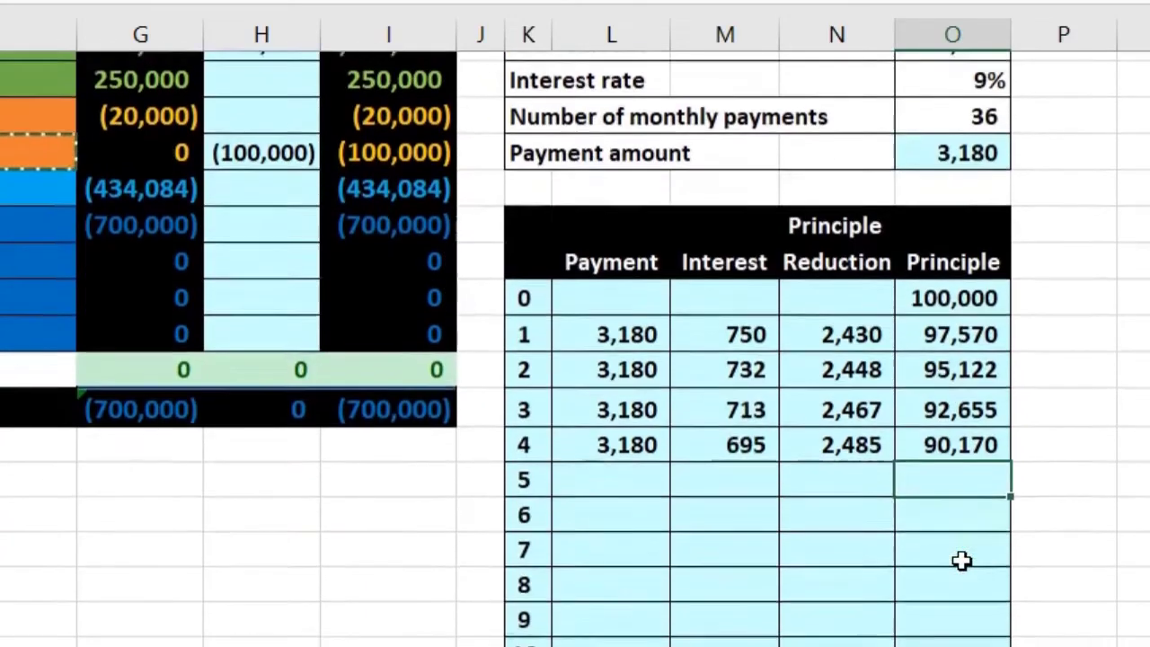
click(620, 435)
drag(620, 424, 940, 424)
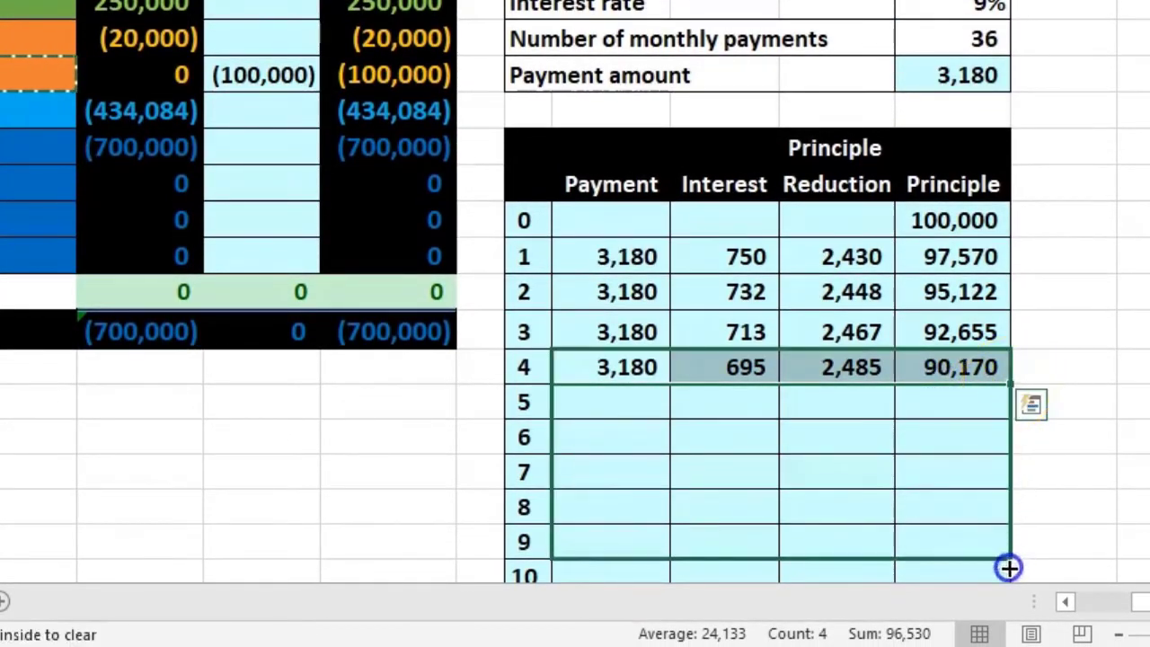
drag(1008, 567, 1006, 532)
Check the principal balance at period 36 against the payment amount, interest rate and period 1 balance
click(995, 527)
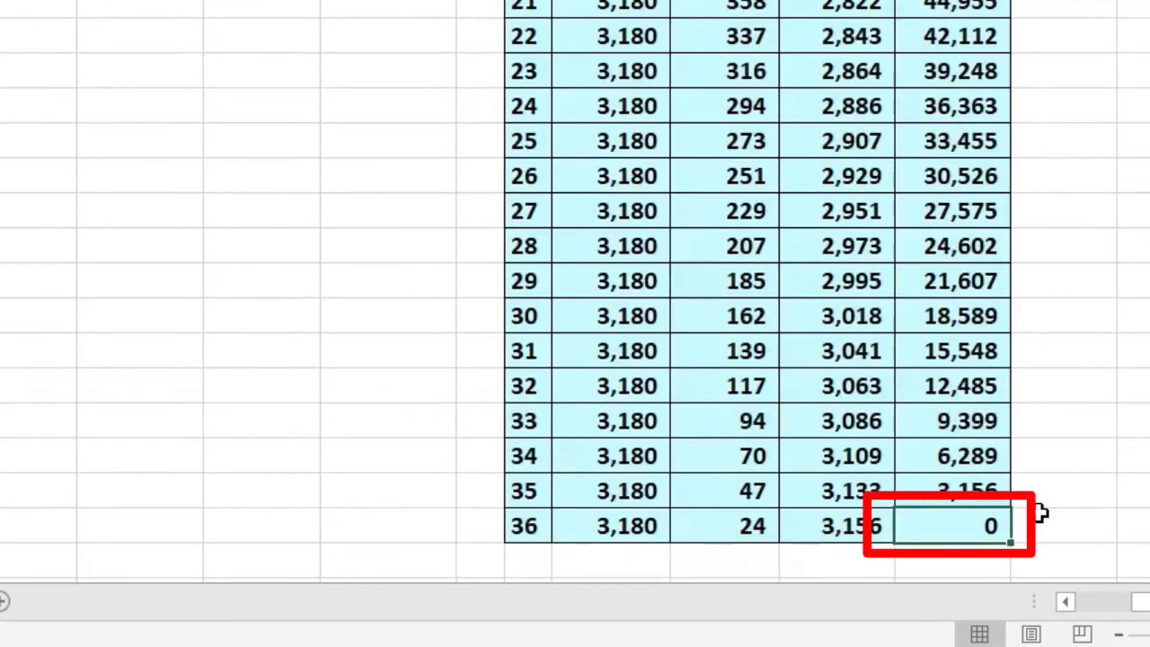
scroll(1039, 513, up, 10)
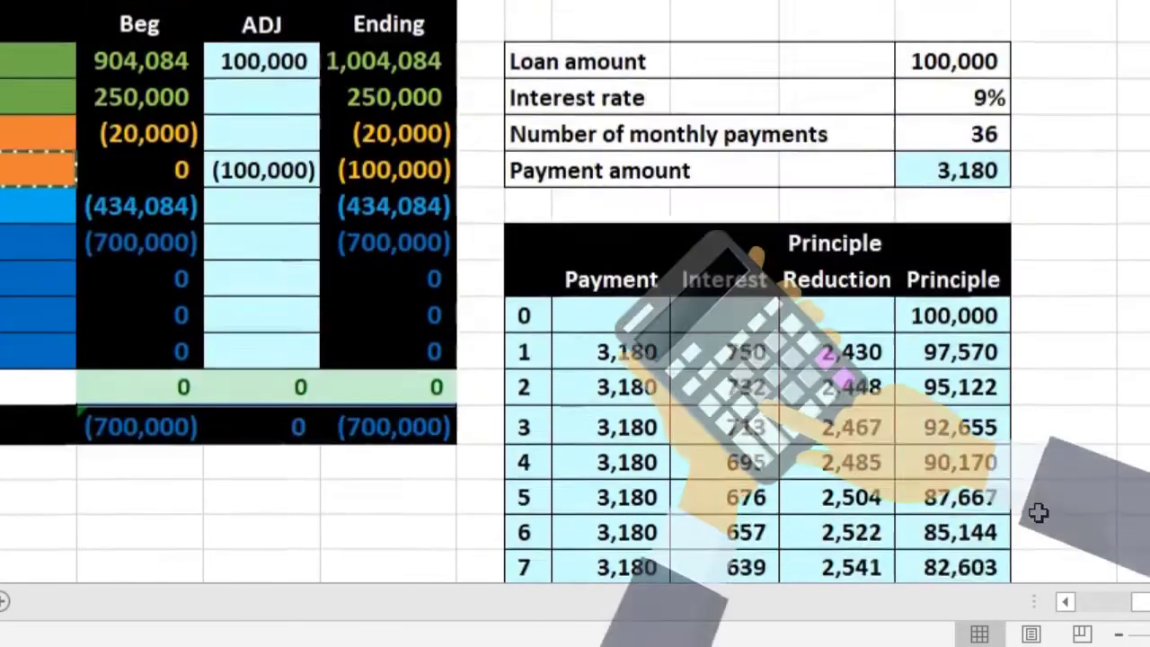
scroll(1040, 513, up, 1)
click(983, 222)
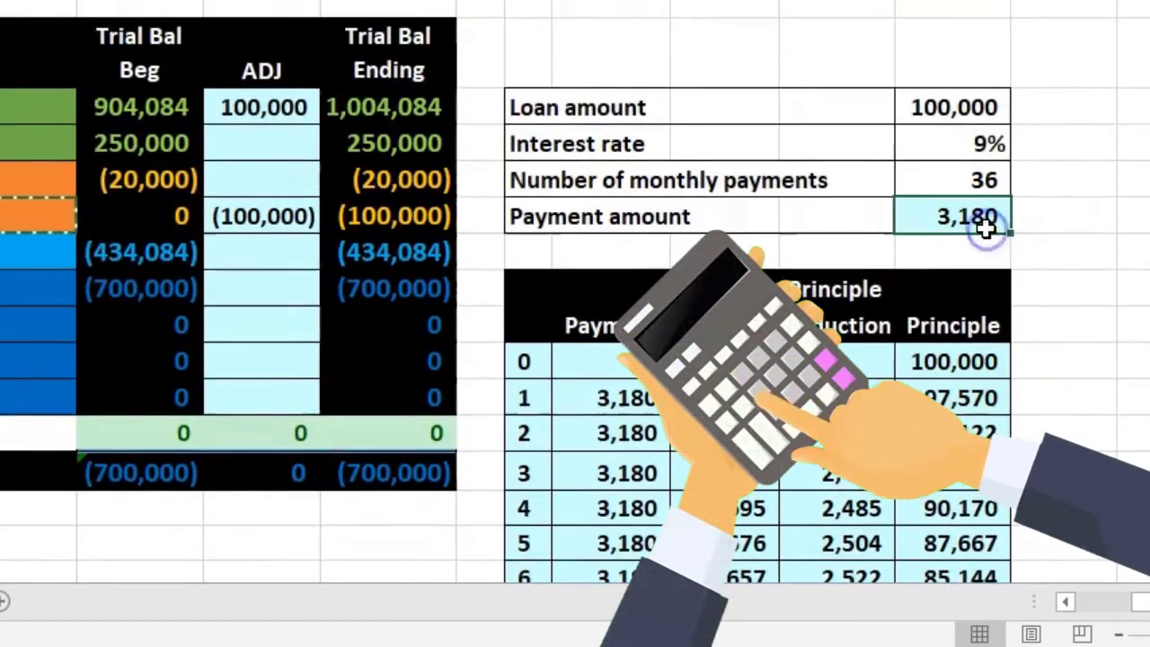
click(981, 145)
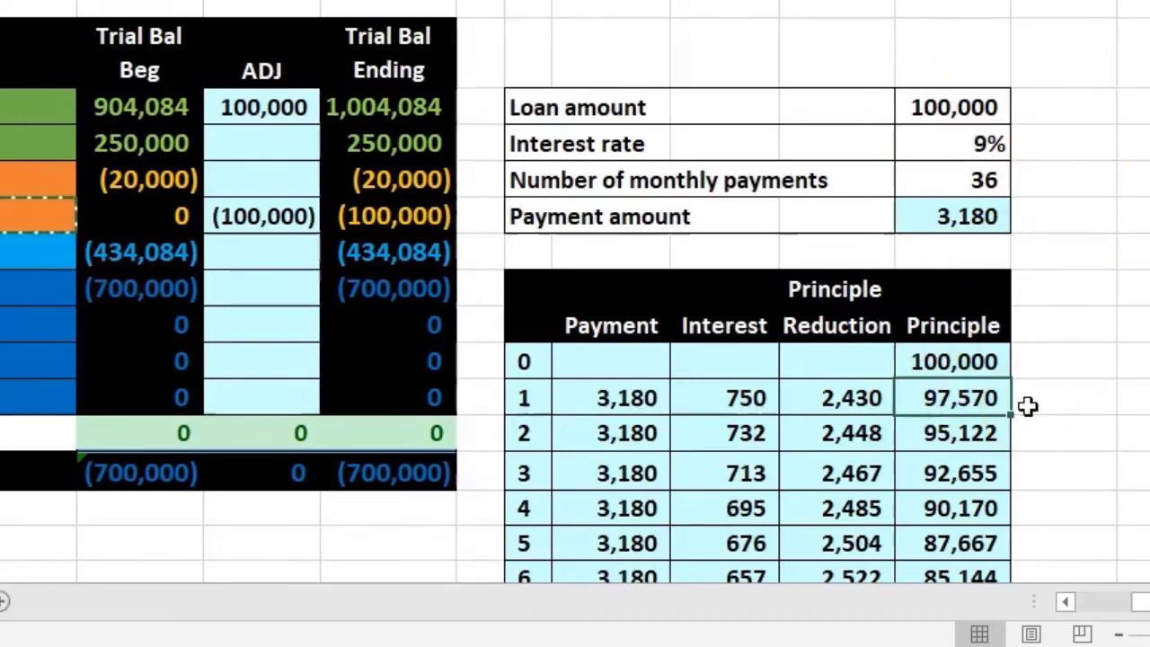
scroll(1027, 406, down, 10)
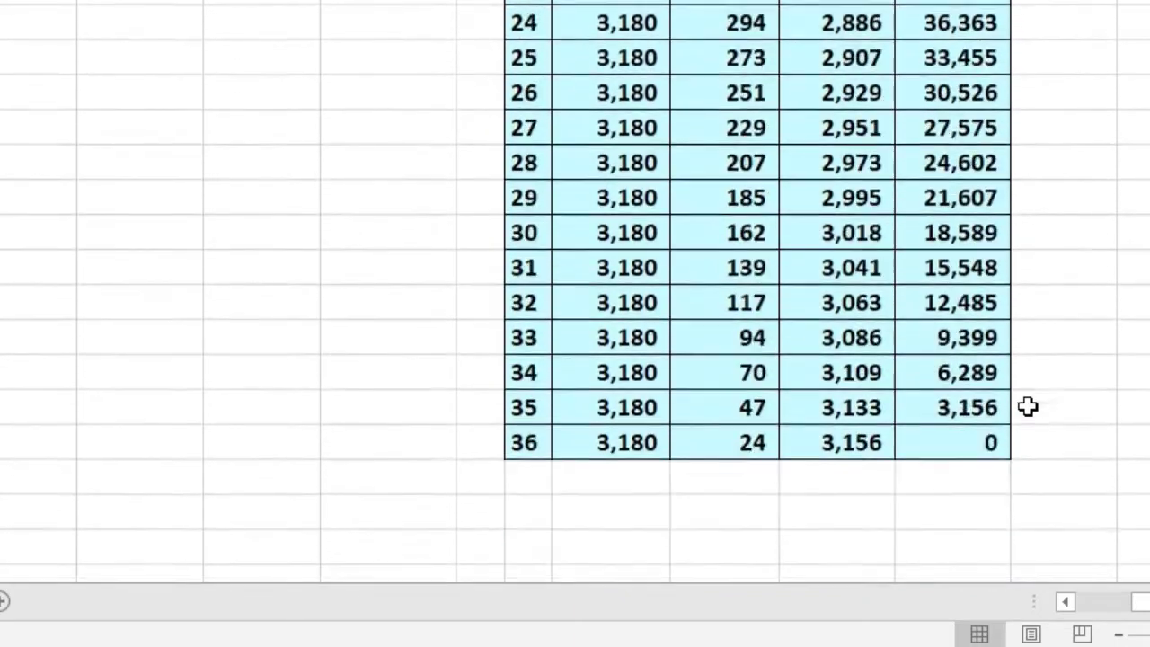
scroll(1027, 406, down, 1)
click(984, 433)
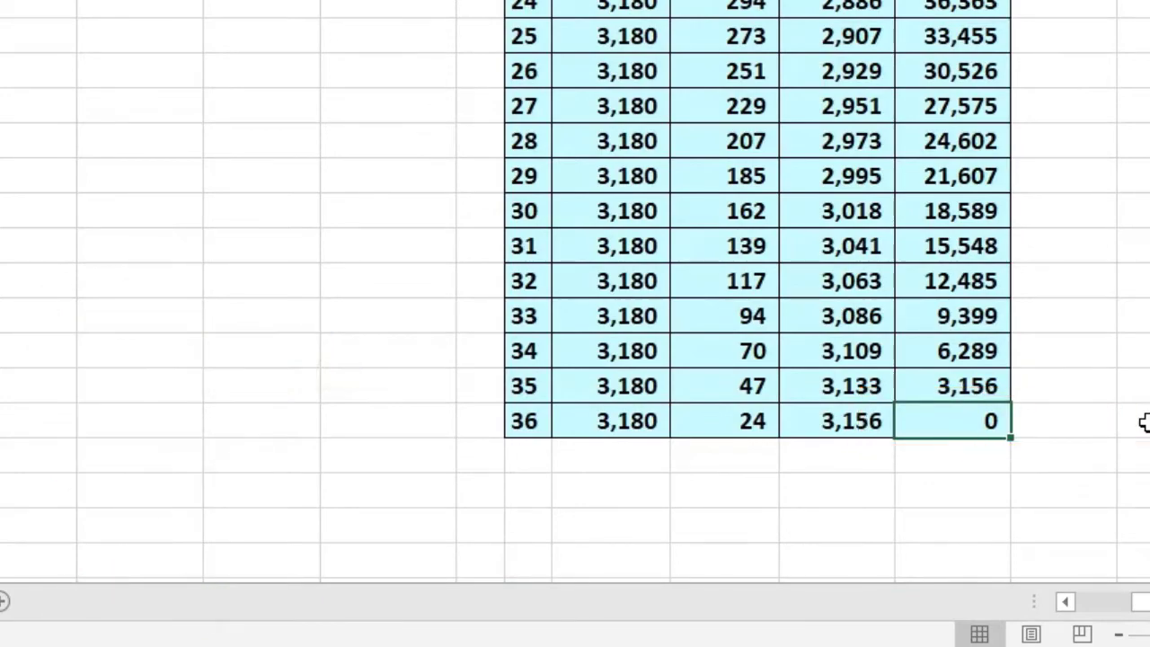
scroll(1142, 423, up, 10)
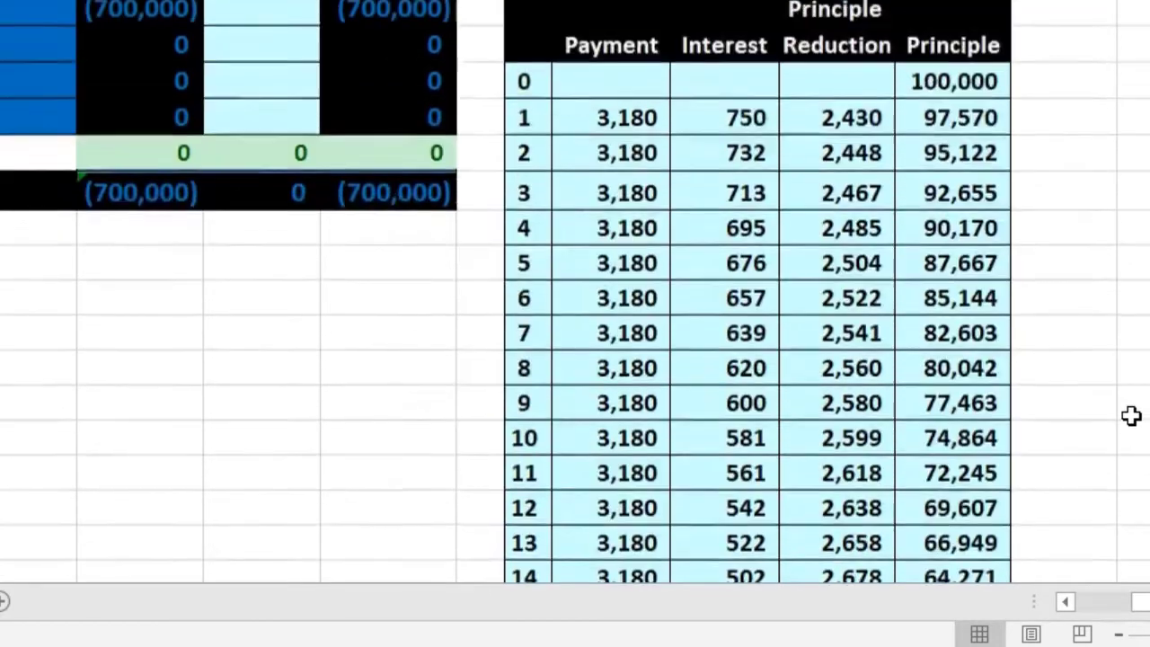
scroll(1130, 415, up, 3)
click(1022, 399)
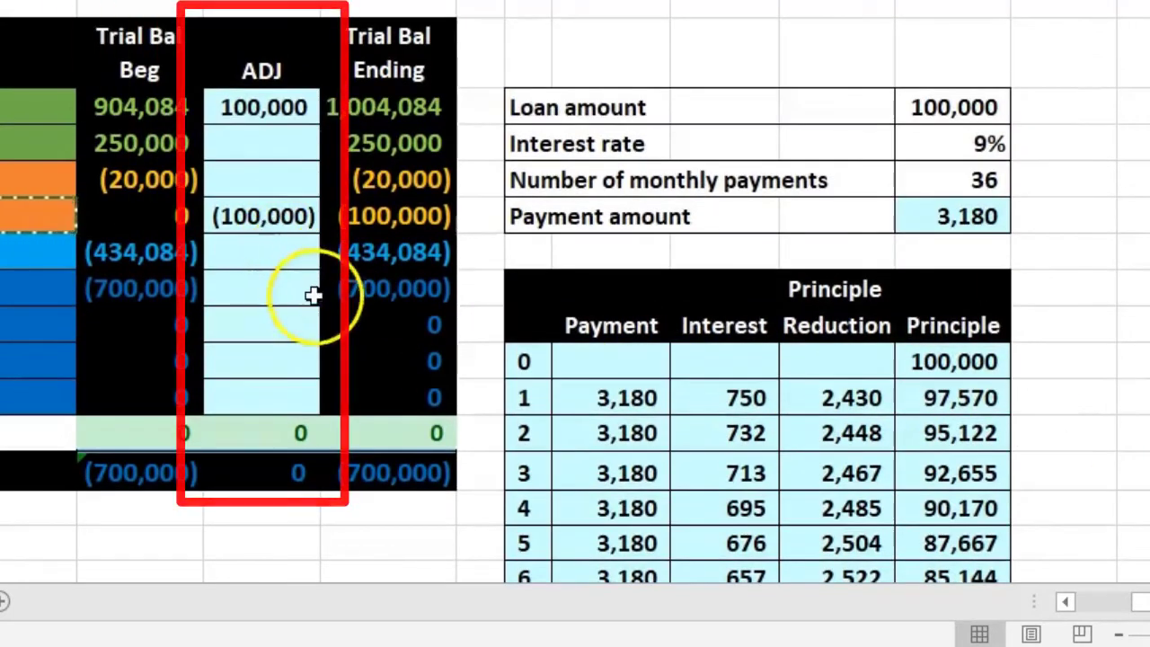
Review the payment, interest, principal reduction and principal columns over the early periods, and inspect the period 6 interest formula
click(585, 400)
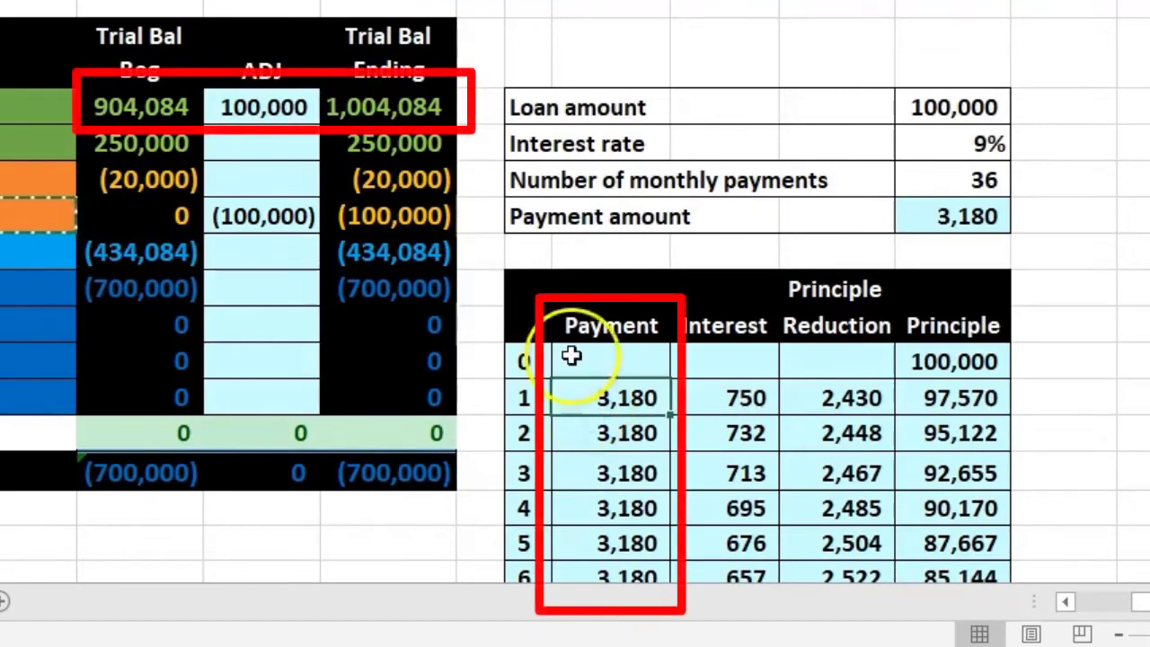
click(710, 401)
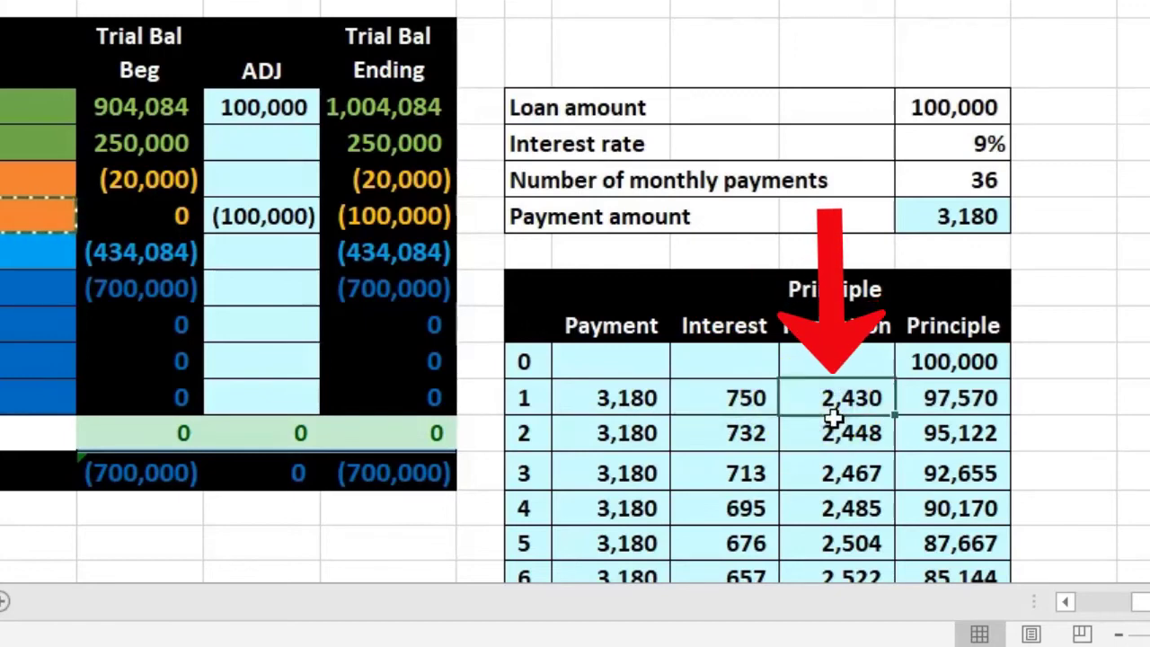
click(904, 420)
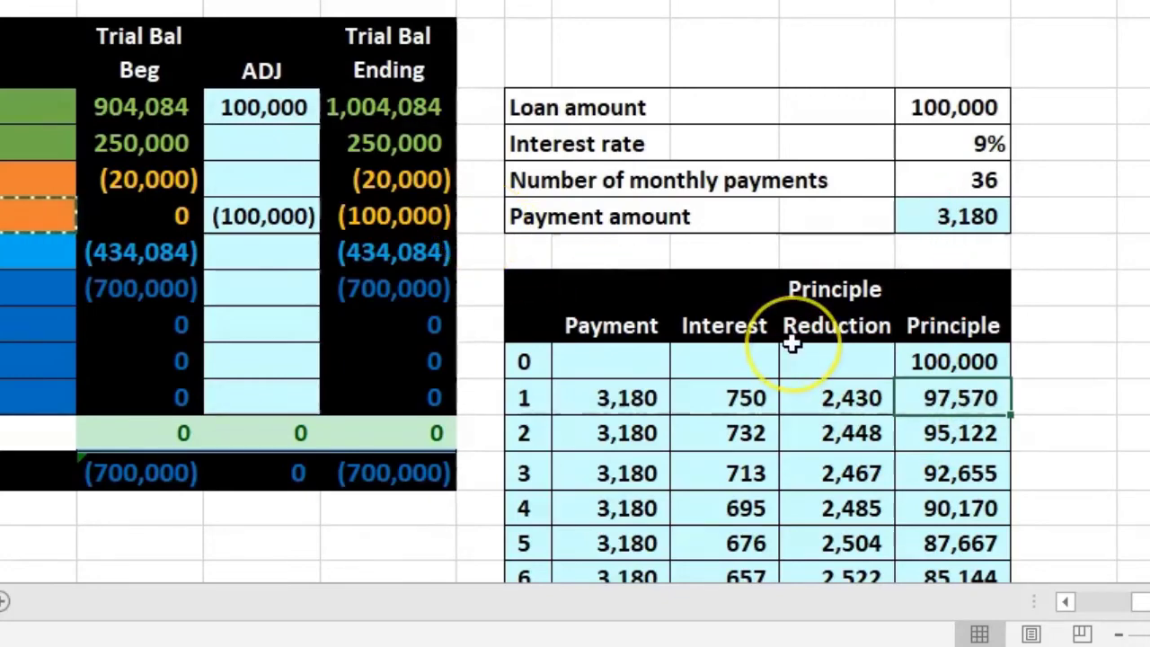
scroll(790, 343, down, 2)
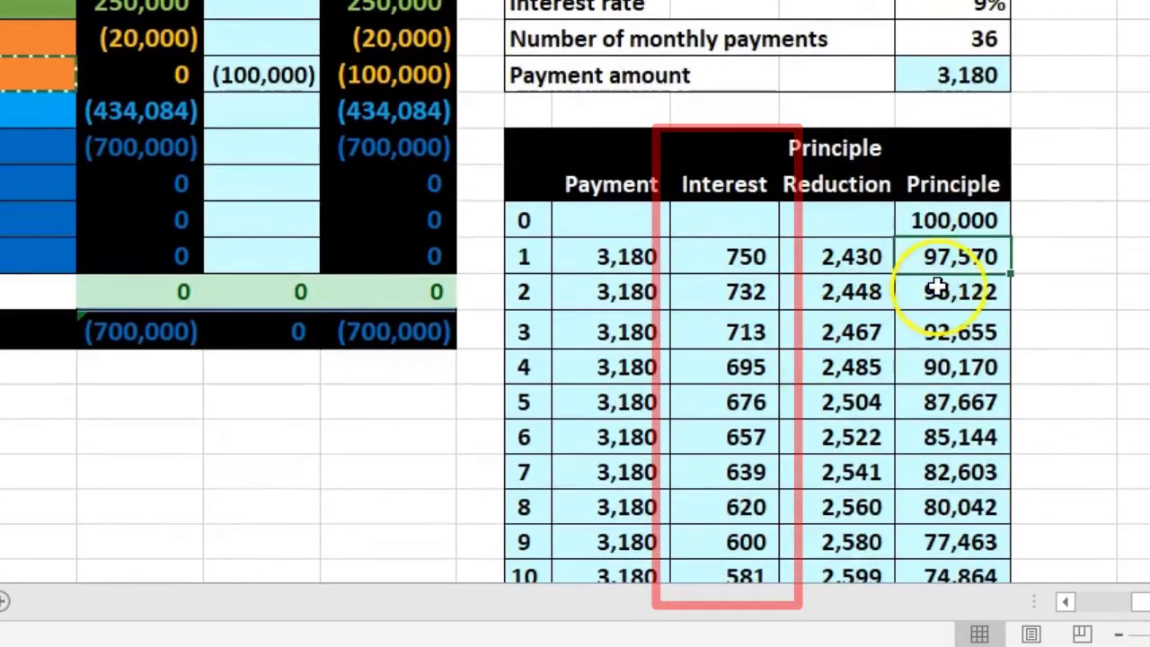
click(937, 287)
click(944, 325)
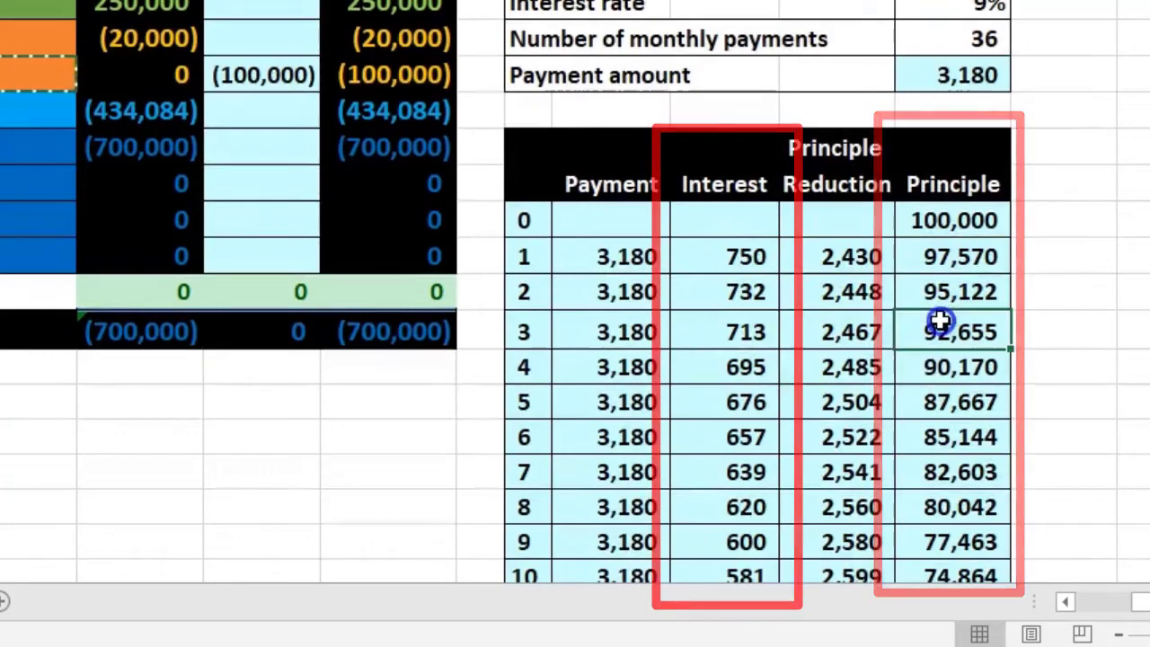
click(762, 360)
click(746, 402)
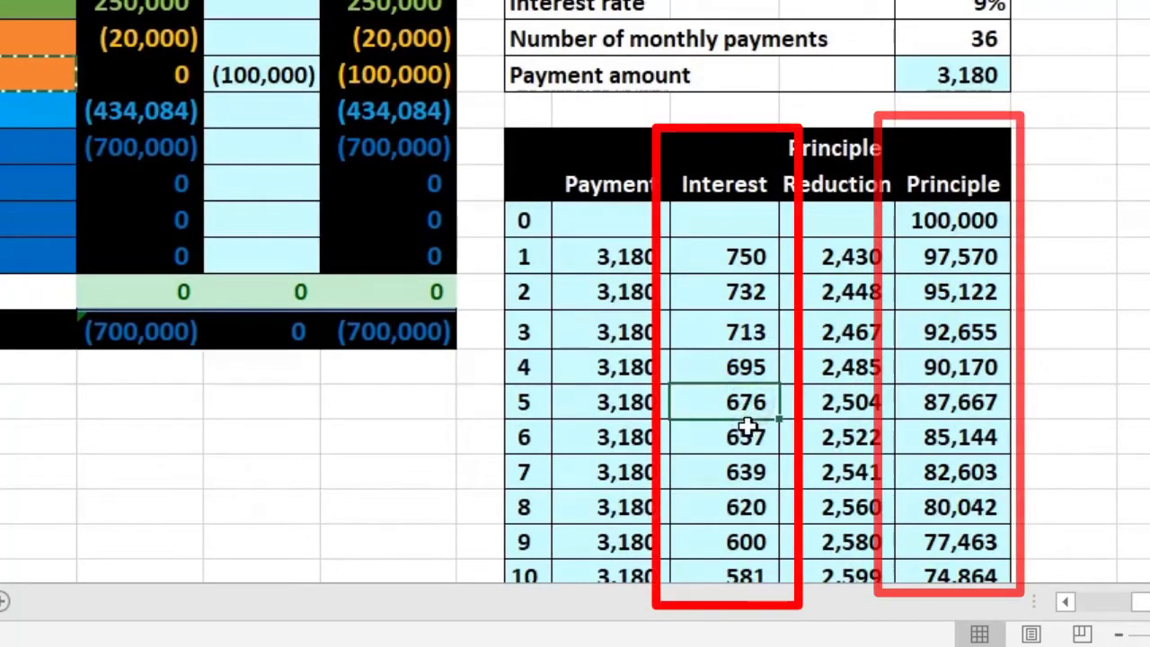
double_click(755, 435)
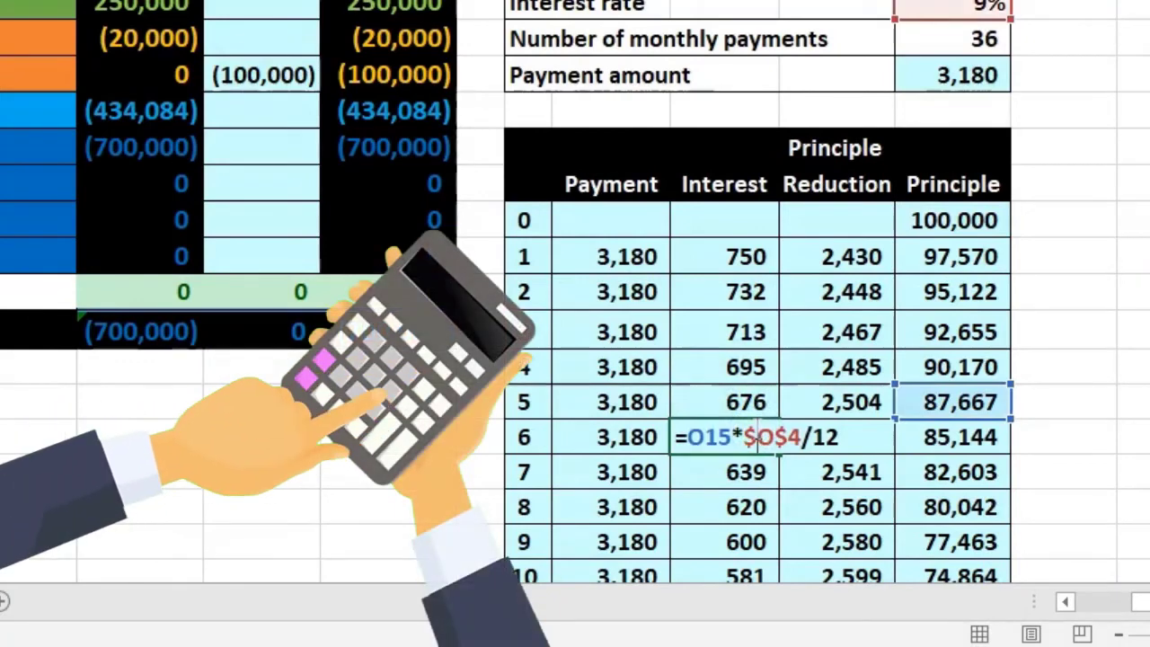
key(Return)
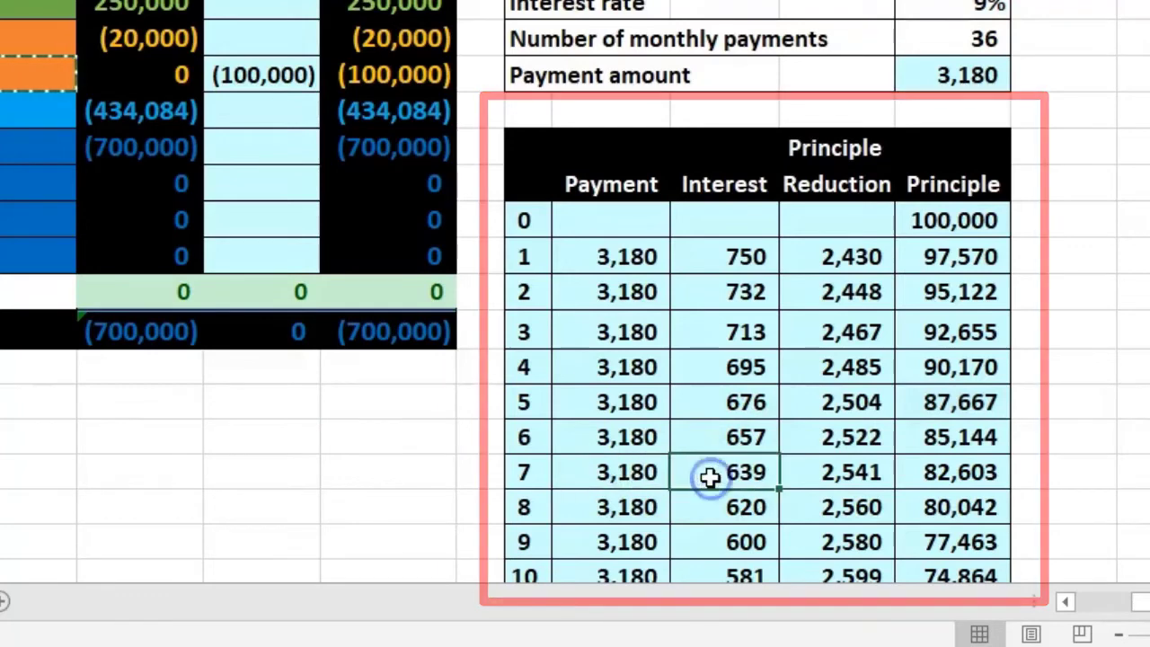
click(826, 475)
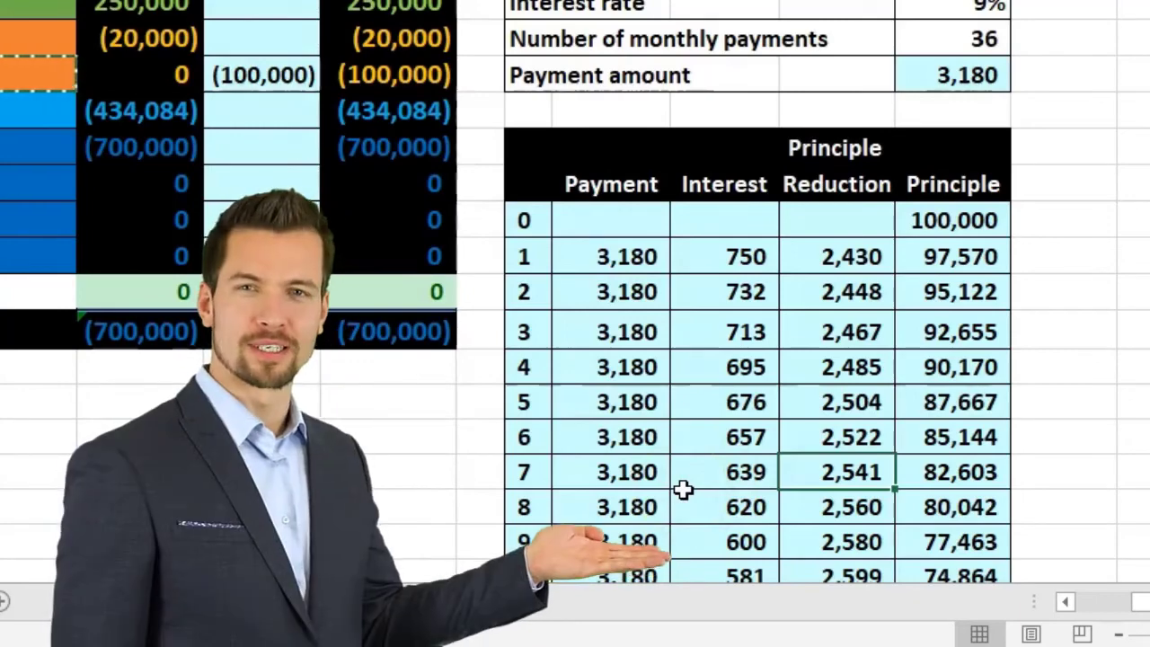
Select the loan terms block from the loan amount through the payment amount, K3:O6, to review it
scroll(683, 489, up, 2)
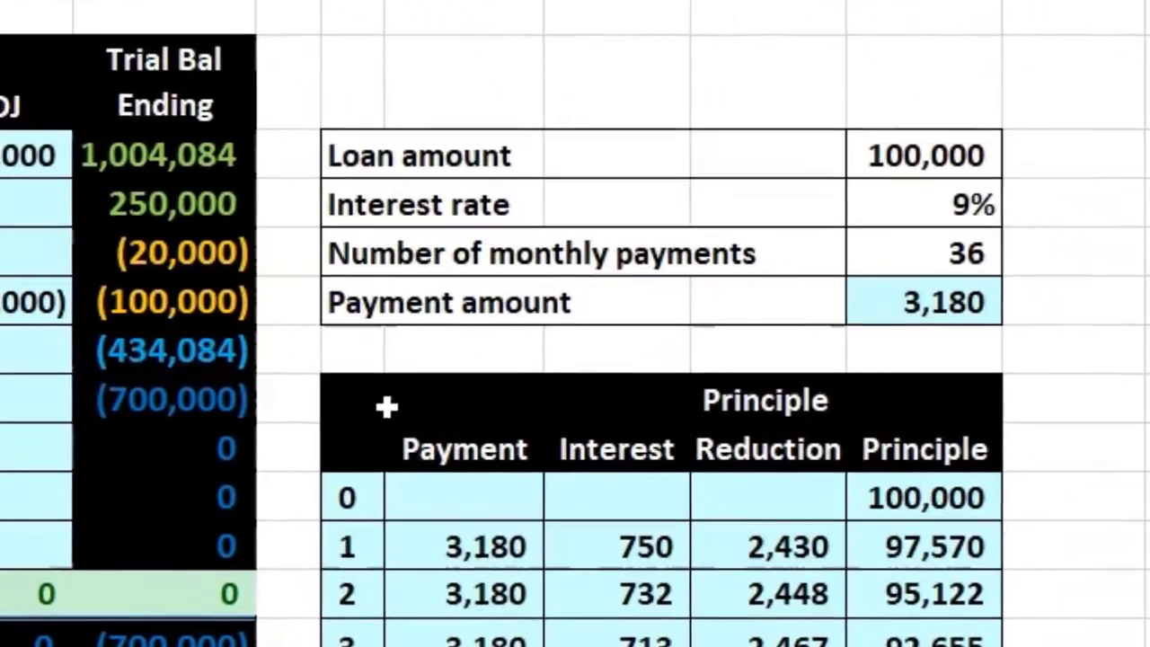
drag(359, 146, 878, 289)
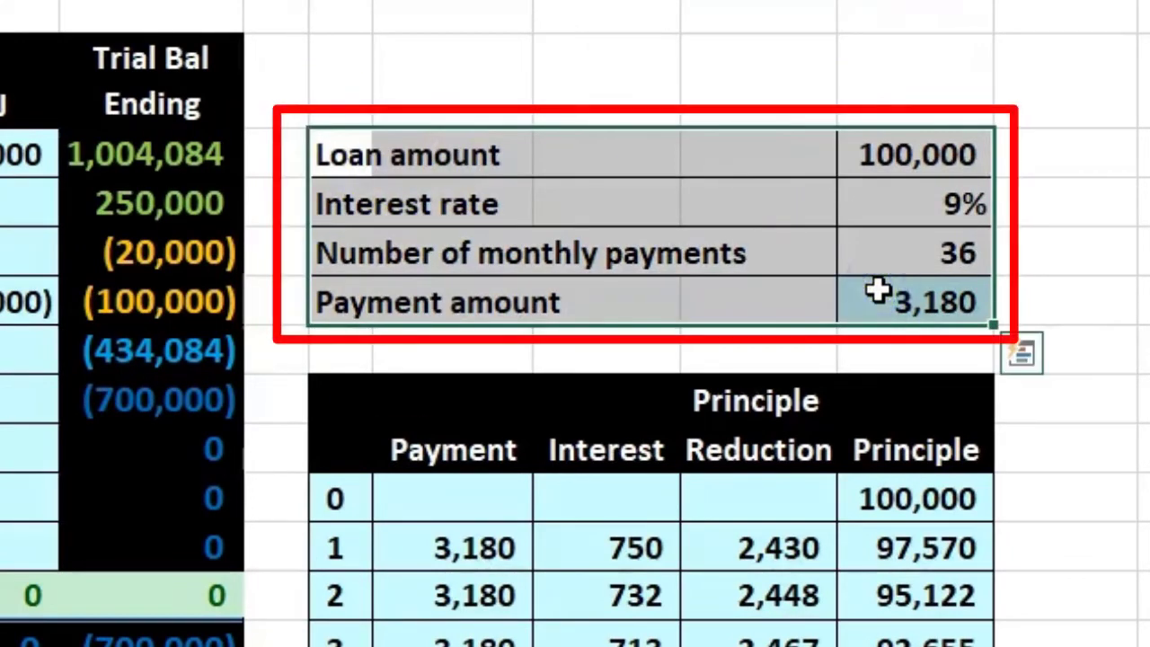